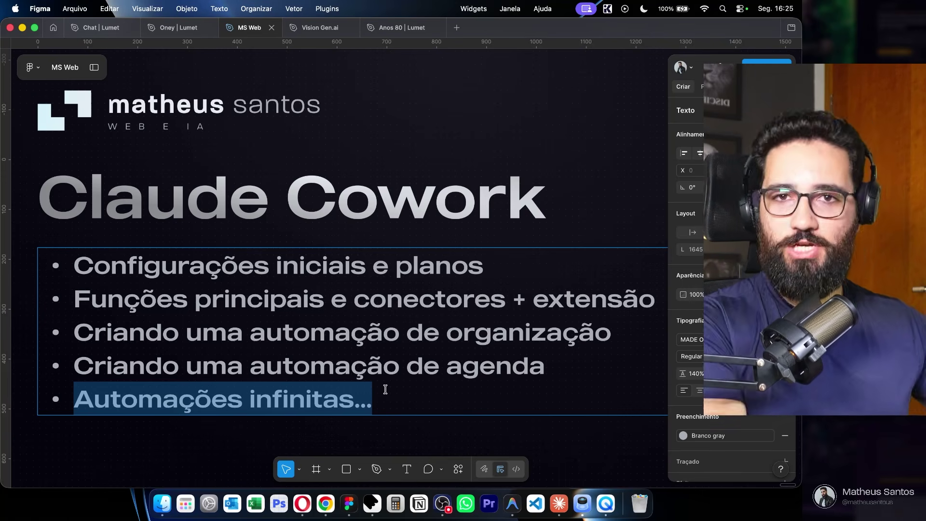
{"action": "scroll", "coordinate": [406, 177], "scroll_direction": "down", "scroll_amount": 5}
{"action": "key", "text": "Escape"}
{"action": "left_click", "coordinate": [406, 176]}
{"action": "scroll", "coordinate": [423, 226], "scroll_direction": "up", "scroll_amount": 3}
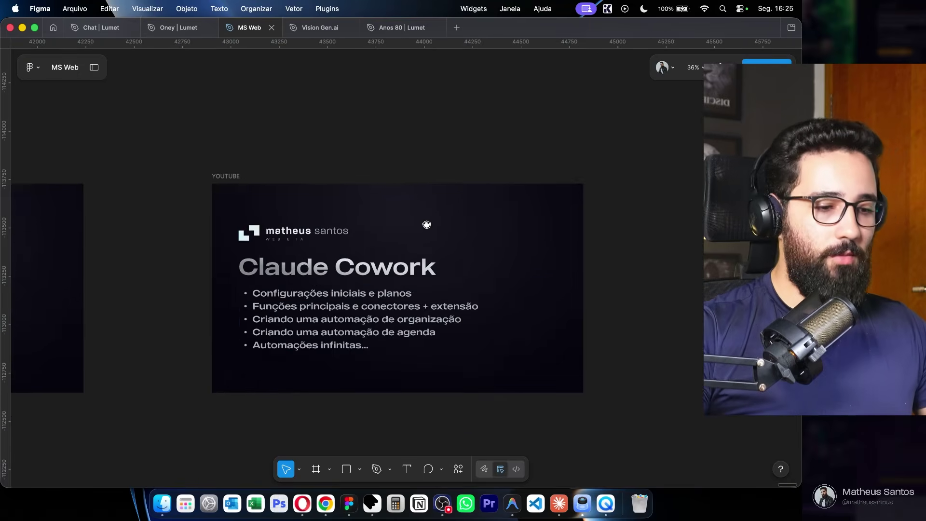
- Switch to the Opera browser and return from the Claude download page to the Google results for "download claude"
{"action": "left_click", "coordinate": [303, 504]}
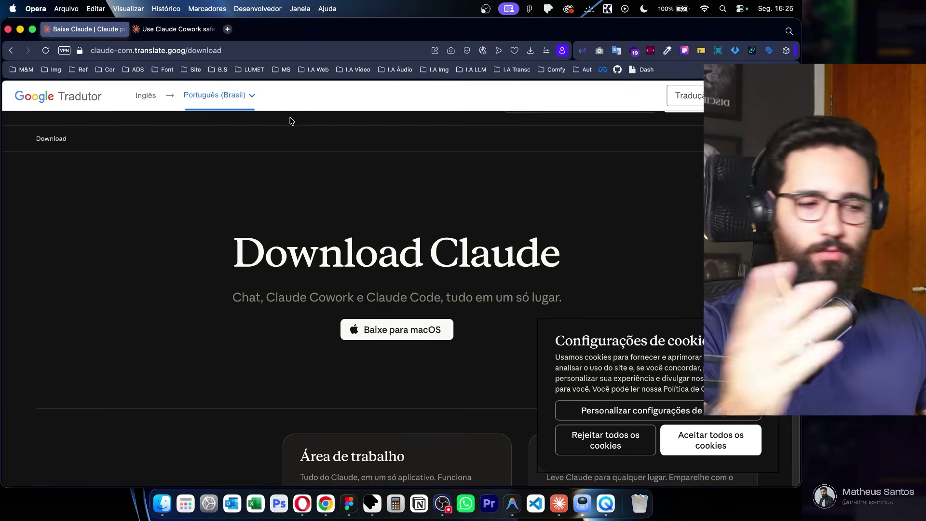
{"action": "mouse_move", "coordinate": [294, 247]}
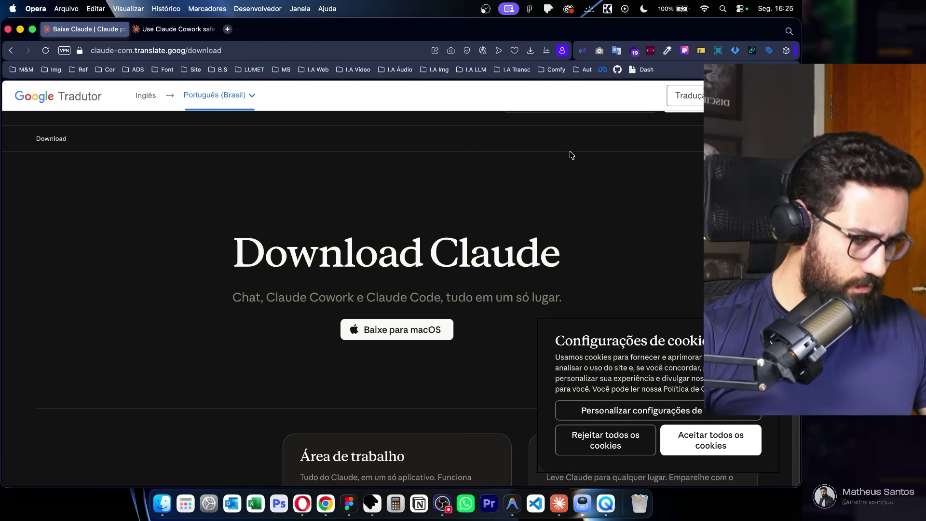
{"action": "left_click", "coordinate": [10, 50]}
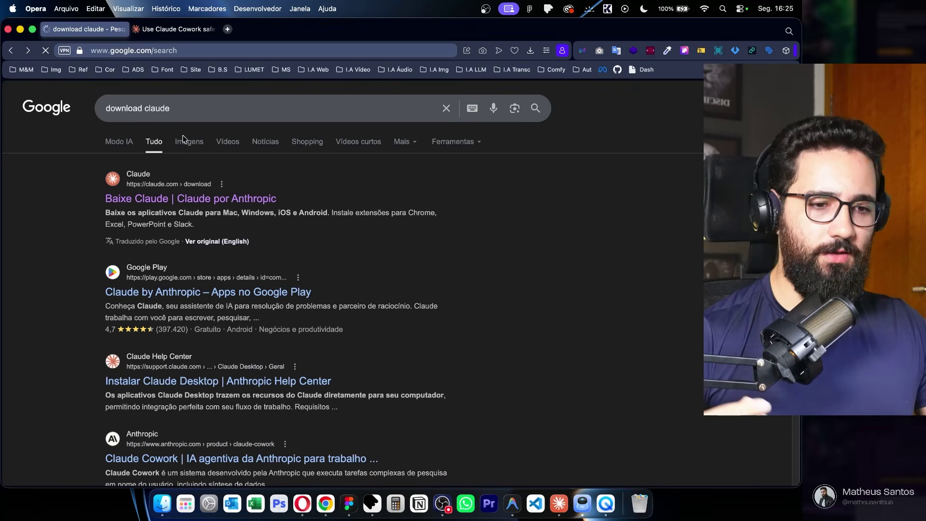
{"action": "left_click", "coordinate": [203, 119]}
{"action": "left_click", "coordinate": [67, 180]}
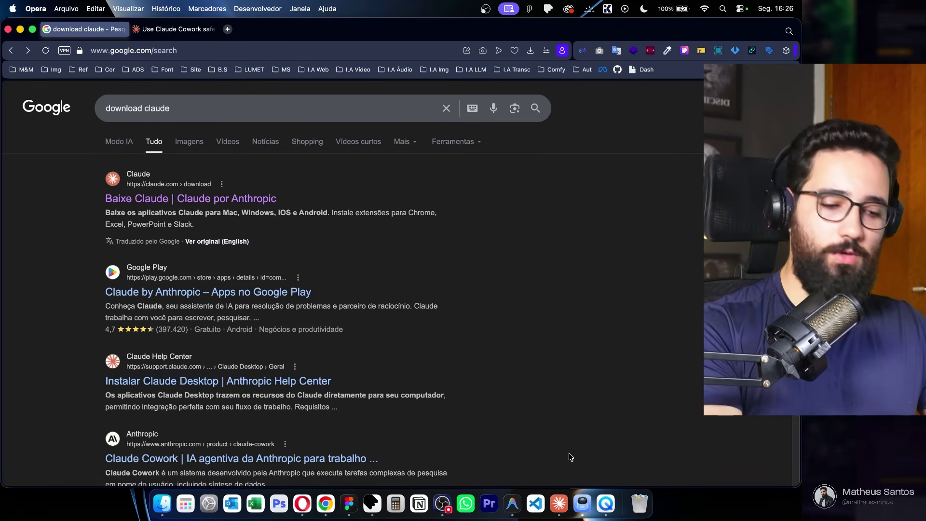
- Switch to the Claude desktop app and view the account's plan
{"action": "left_click", "coordinate": [559, 504]}
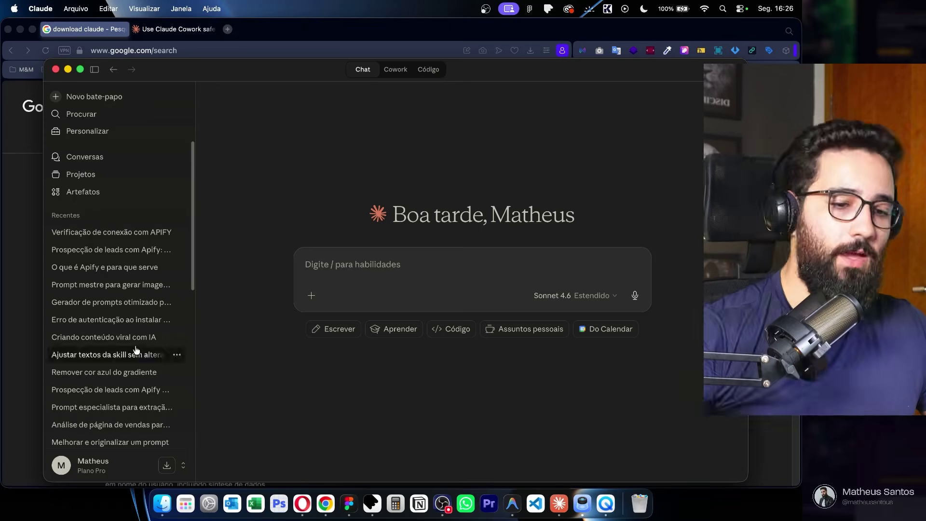
{"action": "left_click", "coordinate": [87, 464]}
- Open Claude's Plans & Pricing page in a new tab of the Opera browser
{"action": "left_click", "coordinate": [225, 50]}
{"action": "key", "text": "super+t"}
{"action": "type", "text": "claude.ai"}
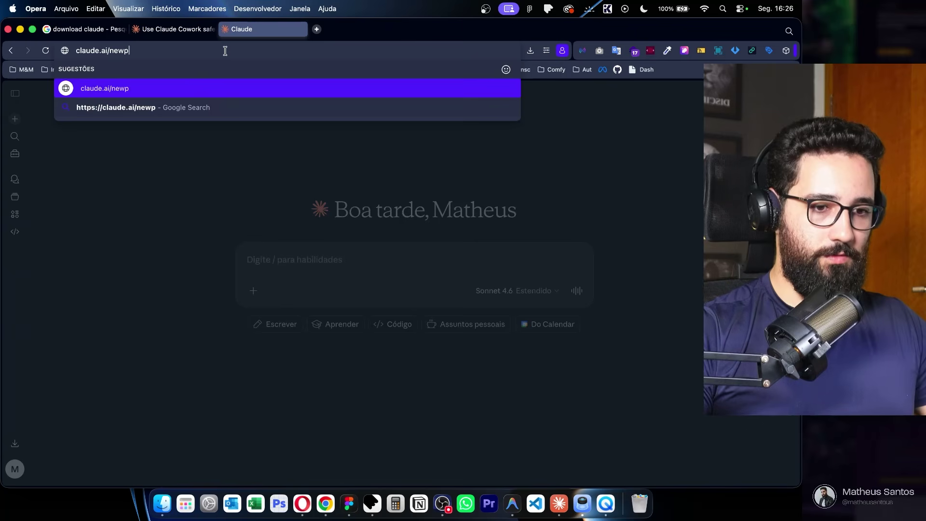
{"action": "key", "text": "BackSpace"}
{"action": "key", "text": "BackSpace"}
{"action": "key", "text": "BackSpace"}
{"action": "type", "text": "pricing"}
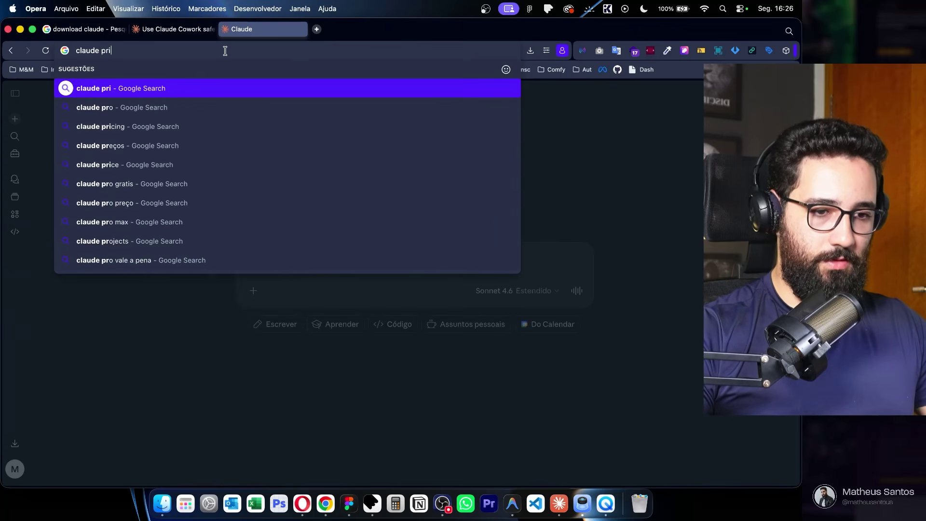
{"action": "key", "text": "Return"}
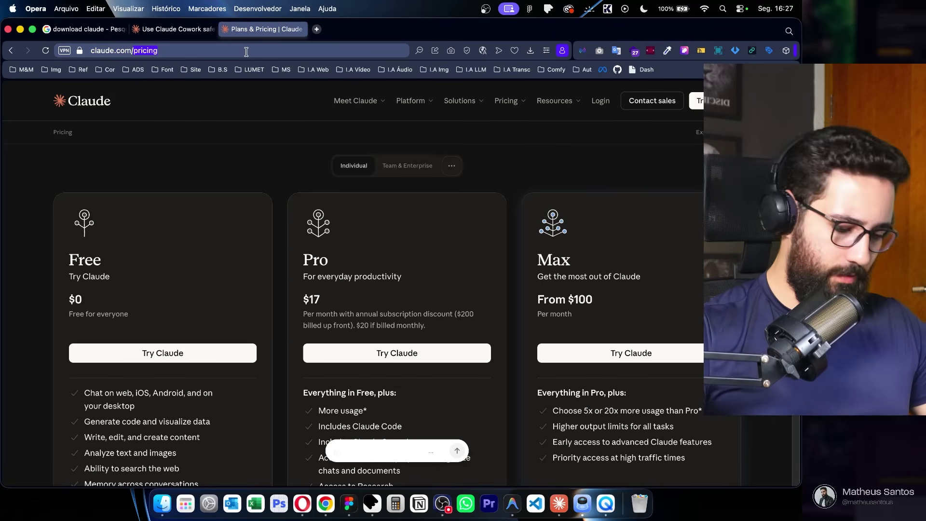
- Load claude.ai/upgrade and compare the prices and features of the individual Pro and Max plans
{"action": "type", "text": "claude.ai/upgrade"}
{"action": "key", "text": "Return"}
{"action": "scroll", "coordinate": [365, 240], "scroll_direction": "up", "scroll_amount": 2}
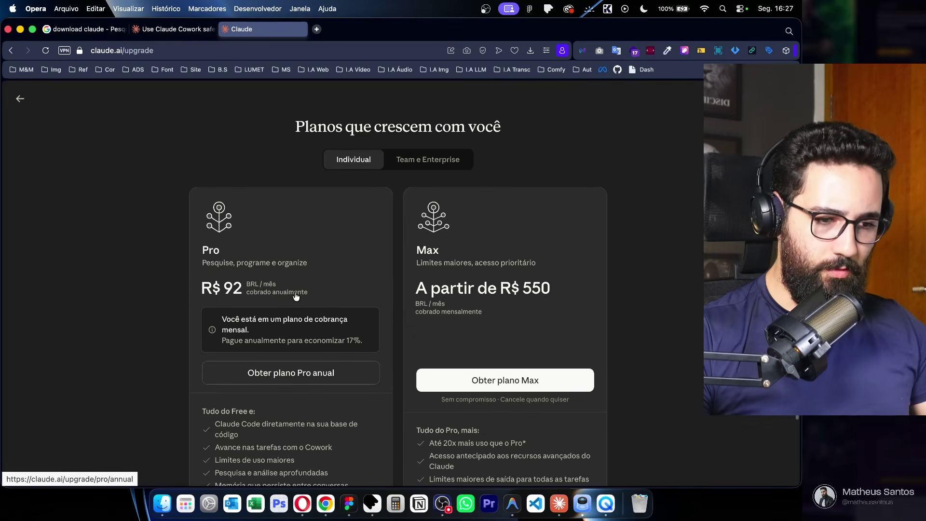
{"action": "scroll", "coordinate": [223, 243], "scroll_direction": "down", "scroll_amount": 2}
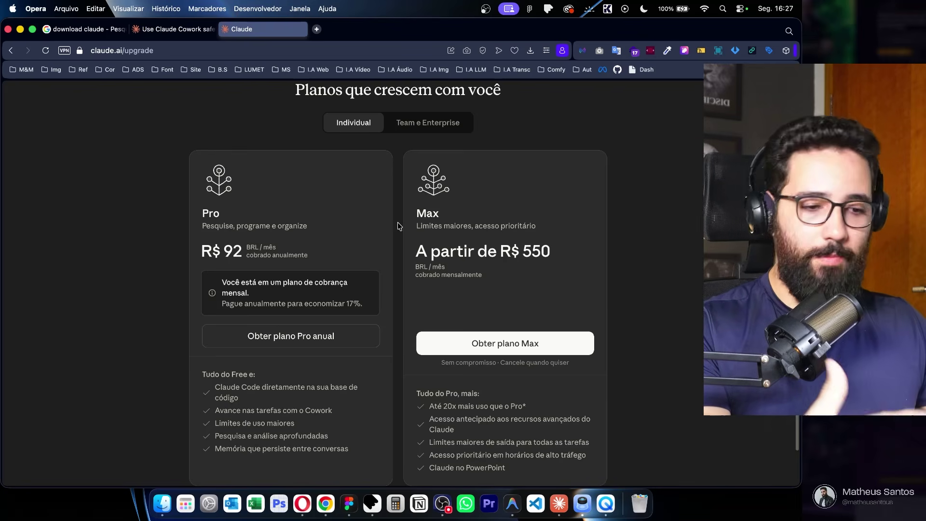
{"action": "scroll", "coordinate": [459, 201], "scroll_direction": "up", "scroll_amount": 2}
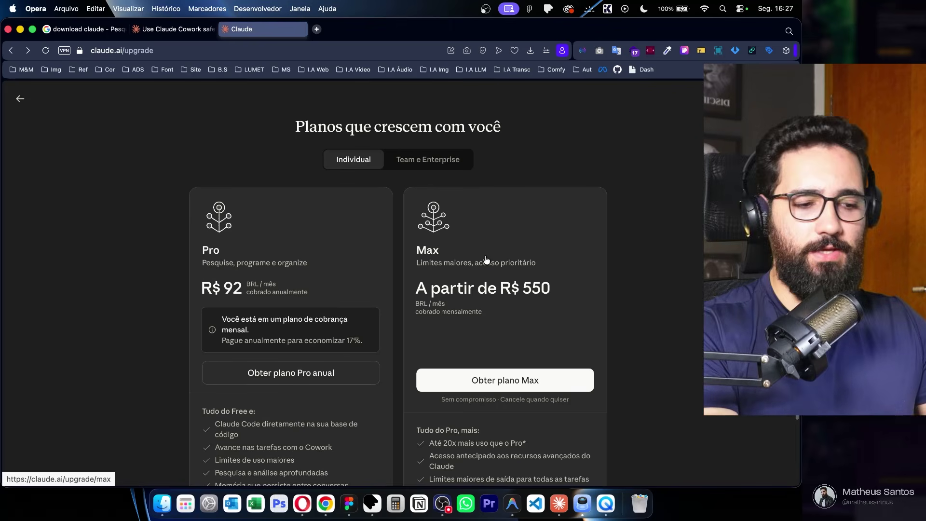
{"action": "scroll", "coordinate": [503, 381], "scroll_direction": "down", "scroll_amount": 4}
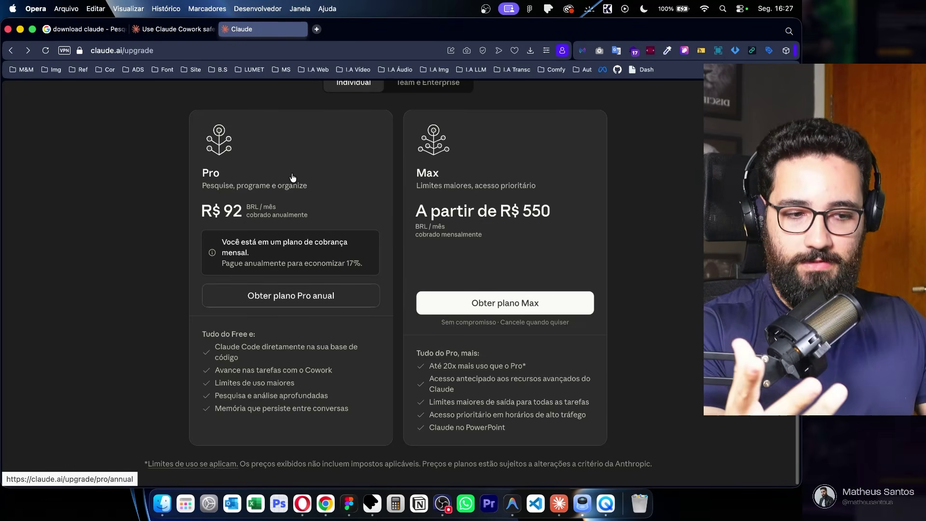
{"action": "scroll", "coordinate": [293, 178], "scroll_direction": "up", "scroll_amount": 3}
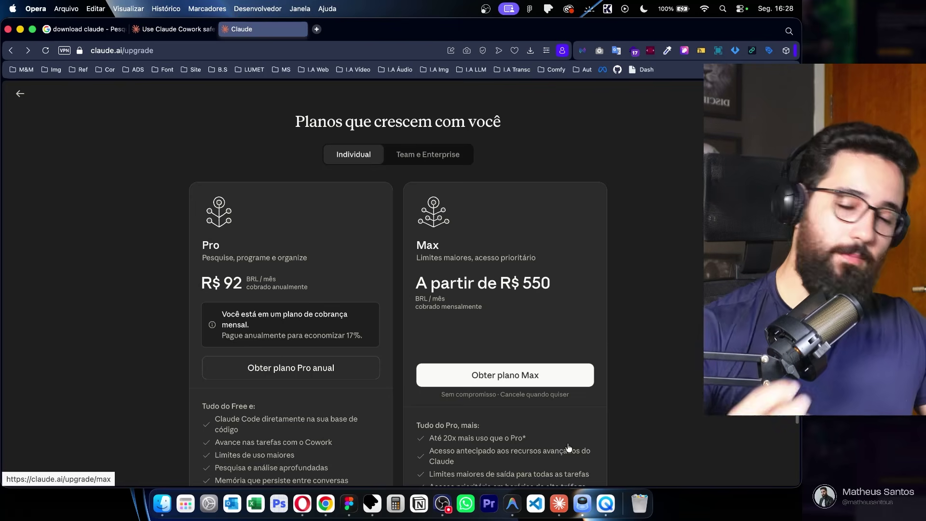
- Switch back to the Claude desktop app, collapse its sidebar and shift the window slightly
{"action": "left_click", "coordinate": [559, 503]}
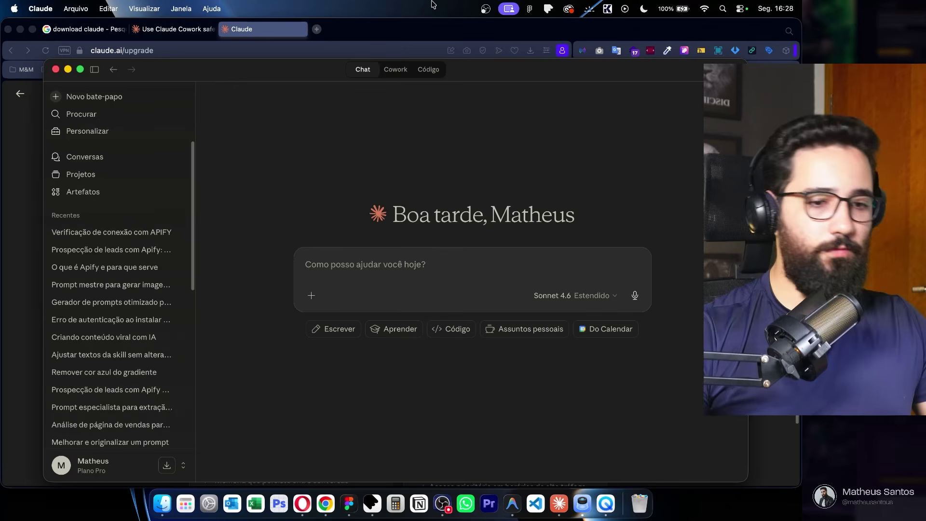
{"action": "left_click", "coordinate": [95, 70]}
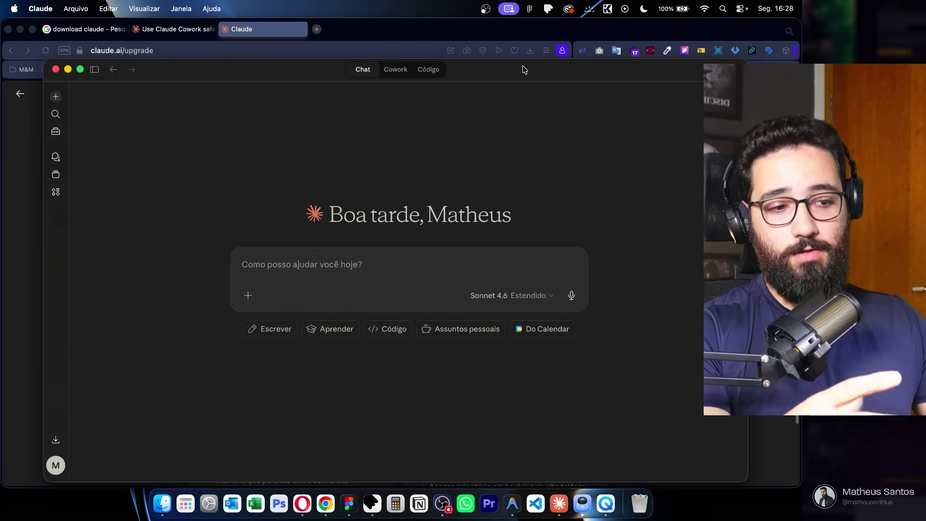
{"action": "mouse_move", "coordinate": [523, 68]}
{"action": "left_mouse_down"}
{"action": "mouse_move", "coordinate": [501, 76]}
{"action": "mouse_move", "coordinate": [518, 66]}
{"action": "left_mouse_up"}
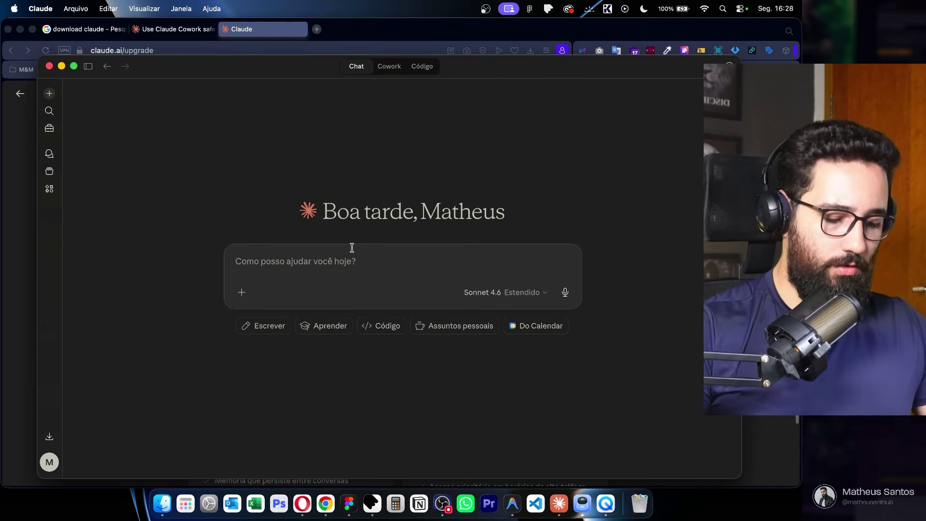
- Try out the chat's message box and look through its add options, including the list of Habilidades
{"action": "type", "text": "ashdjahhdh"}
{"action": "key", "text": "super+BackSpace"}
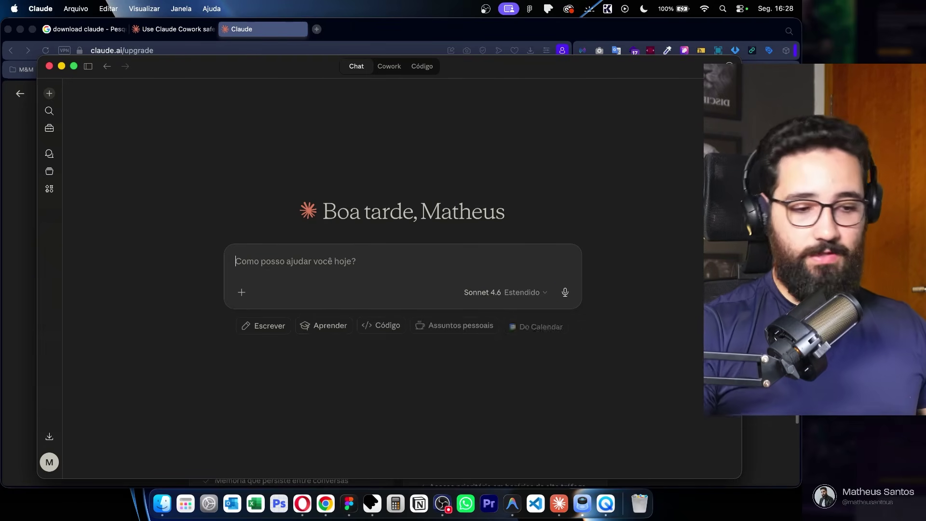
{"action": "left_click", "coordinate": [242, 292]}
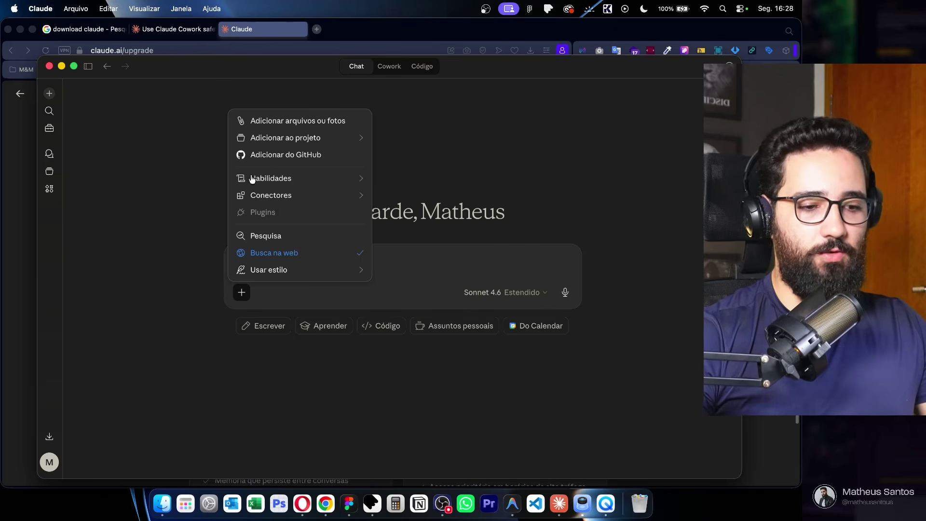
{"action": "mouse_move", "coordinate": [318, 183]}
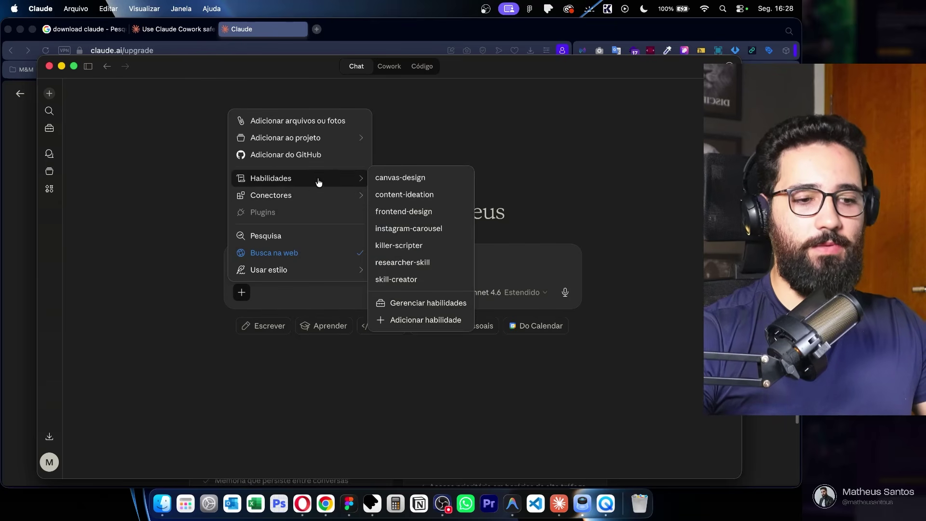
{"action": "left_click", "coordinate": [498, 105]}
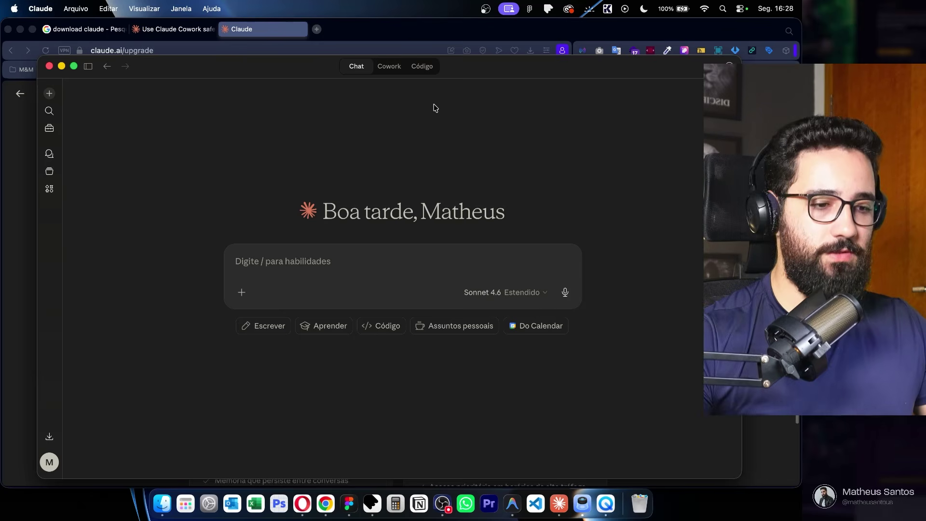
- Open Cowork and allow it to work in the IMGS NANO BANANA folder from Downloads
{"action": "left_click", "coordinate": [389, 66]}
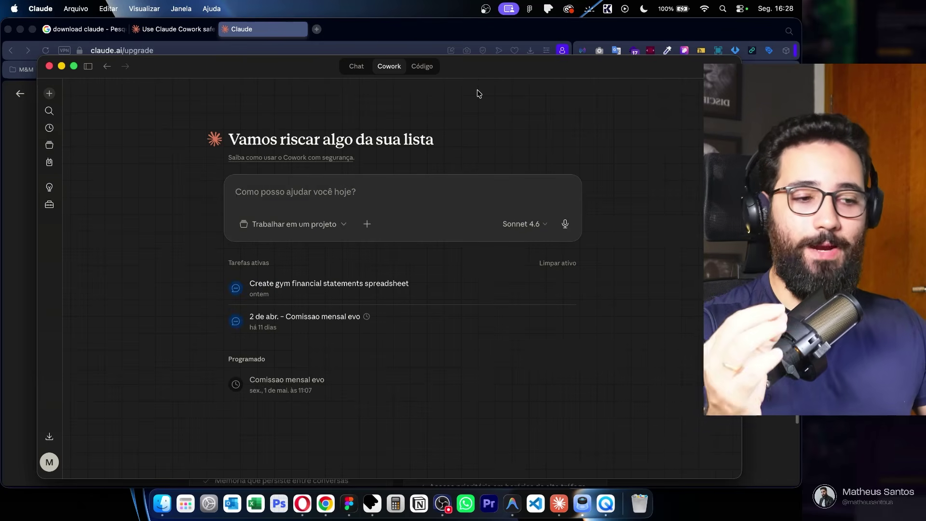
{"action": "left_click", "coordinate": [333, 184]}
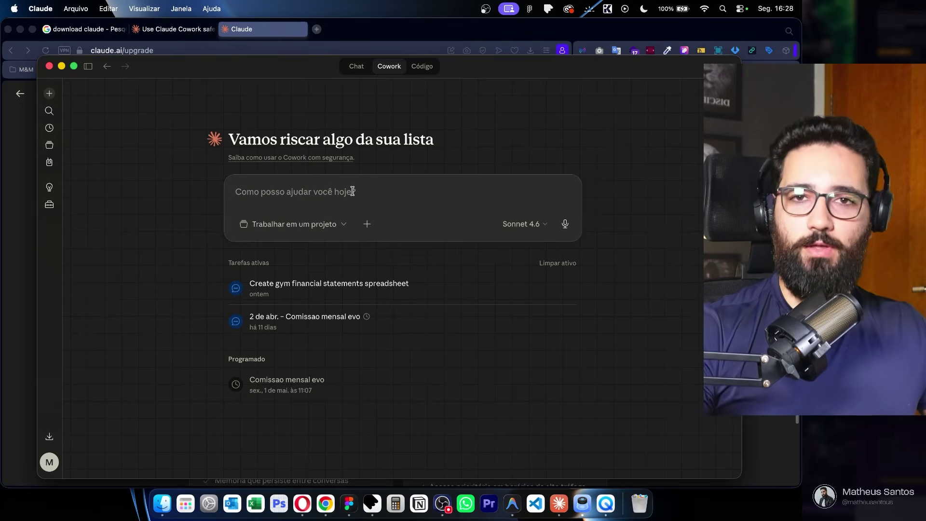
{"action": "left_click", "coordinate": [325, 224]}
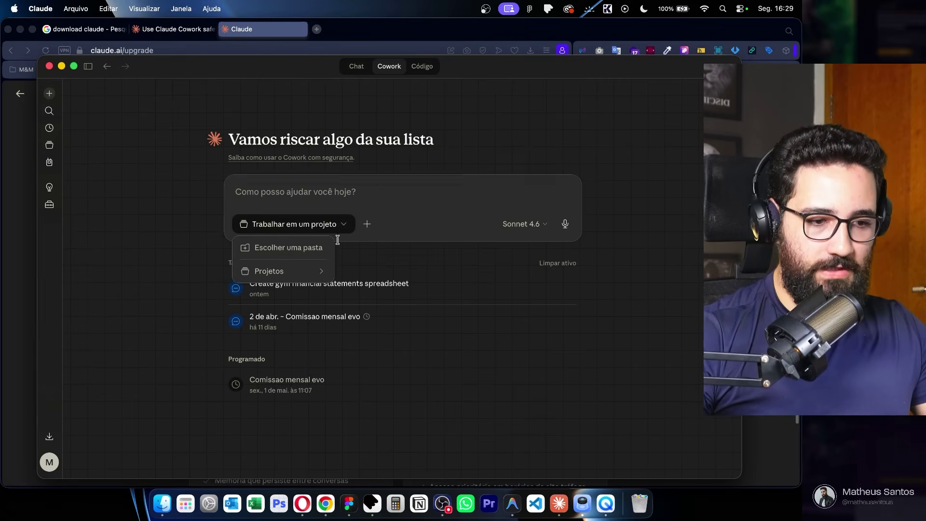
{"action": "left_click", "coordinate": [265, 242]}
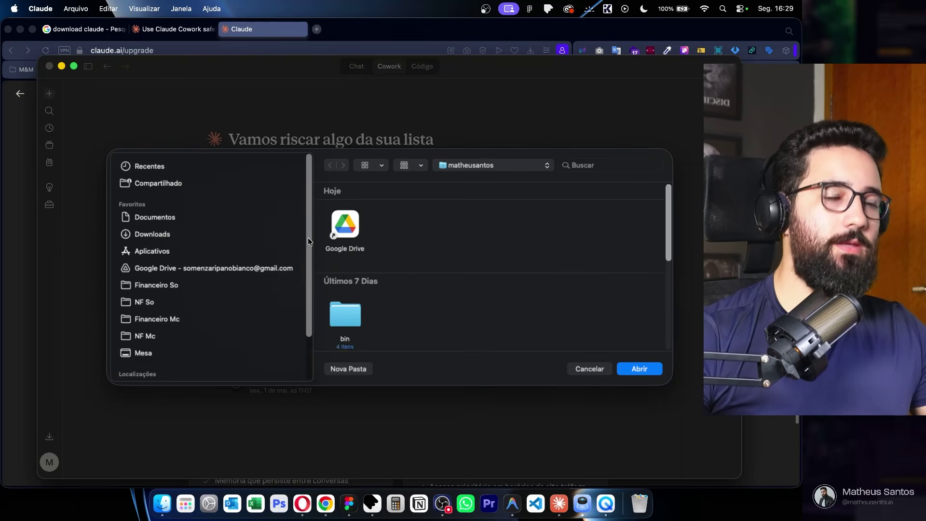
{"action": "left_click", "coordinate": [290, 234]}
{"action": "left_click", "coordinate": [350, 303]}
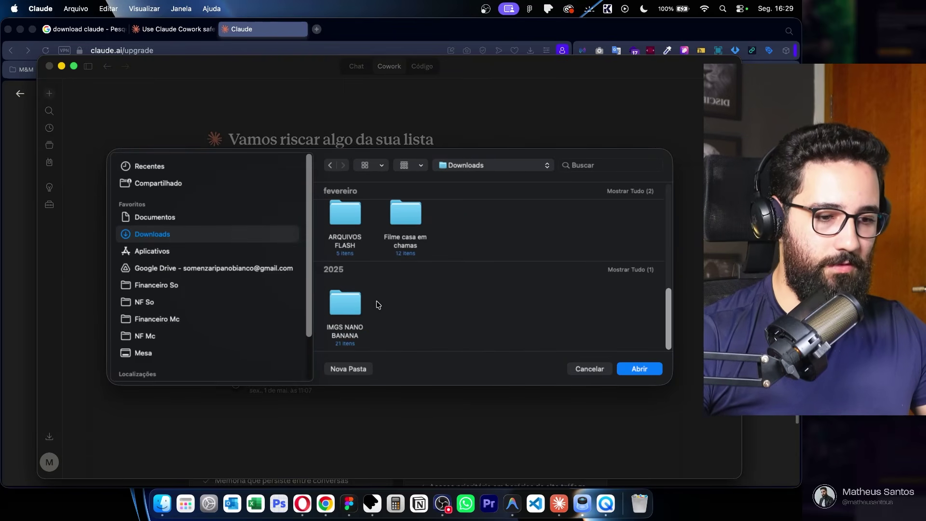
{"action": "left_click", "coordinate": [622, 370]}
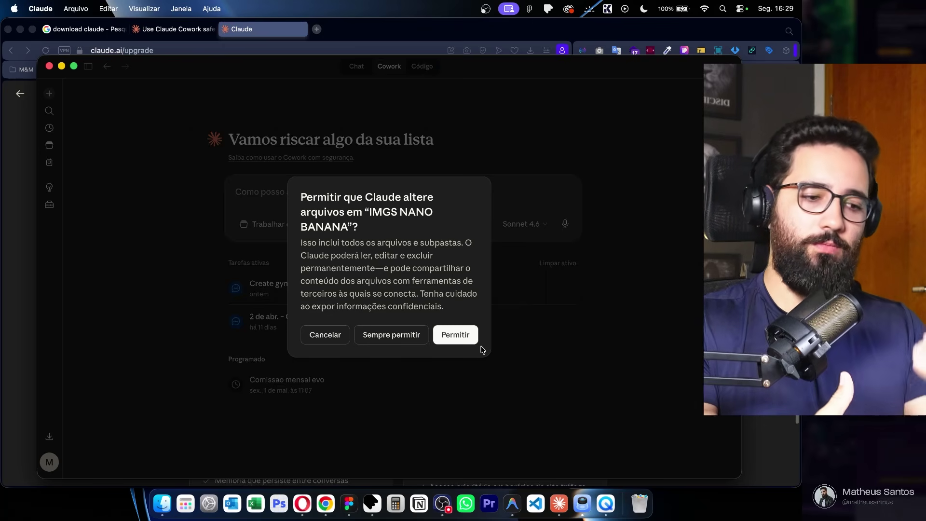
{"action": "left_click", "coordinate": [464, 337]}
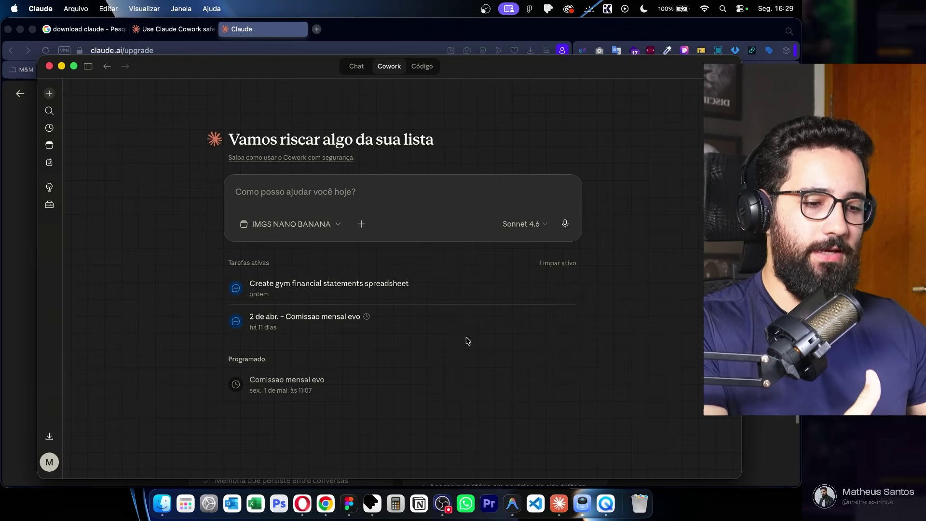
- Dictate a Portuguese task prompt asking to reorganize the image folders, delete no images and leave the faces folder untouched
{"action": "left_click", "coordinate": [530, 187]}
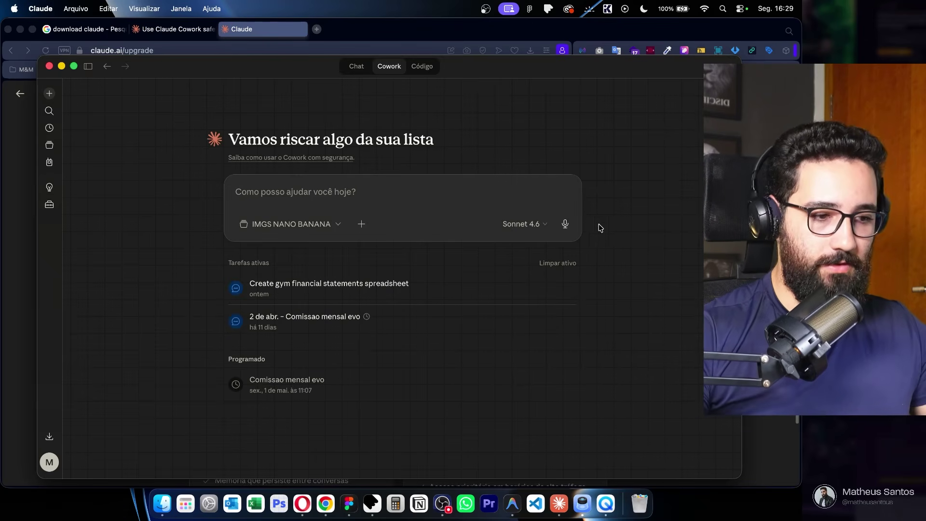
{"action": "left_click", "coordinate": [565, 224]}
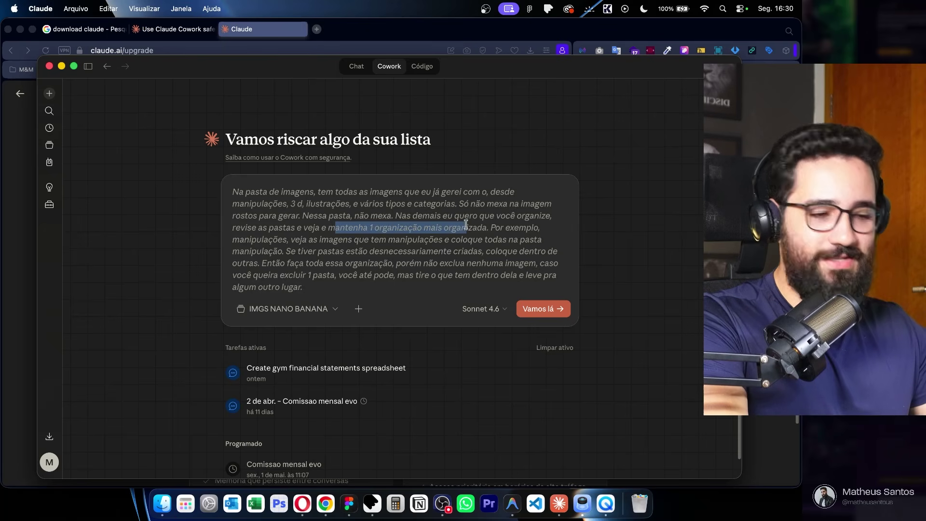
{"action": "left_click", "coordinate": [418, 240]}
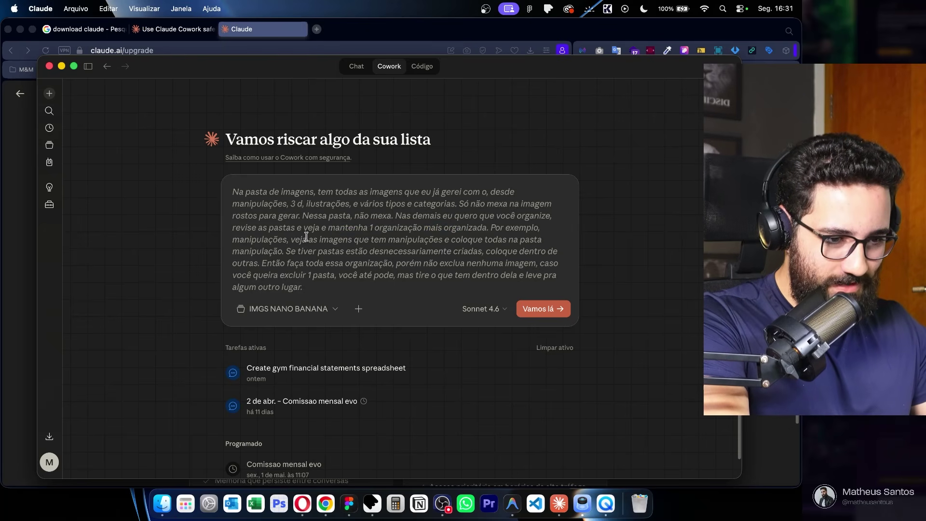
- Correct the prompt's exclusion to read "Só não mexa de forma alguma na pasta:ROSTOS PARA GERAR"
{"action": "left_click", "coordinate": [162, 503]}
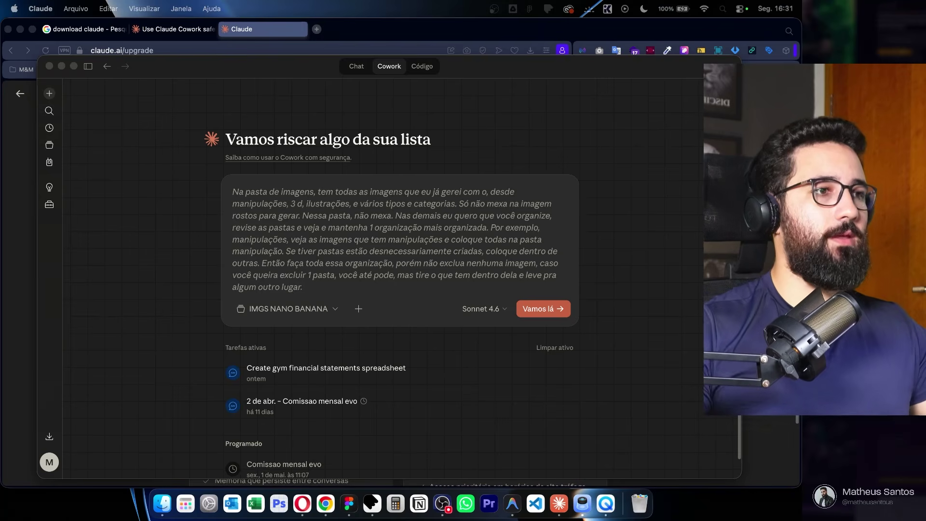
{"action": "left_click", "coordinate": [489, 208]}
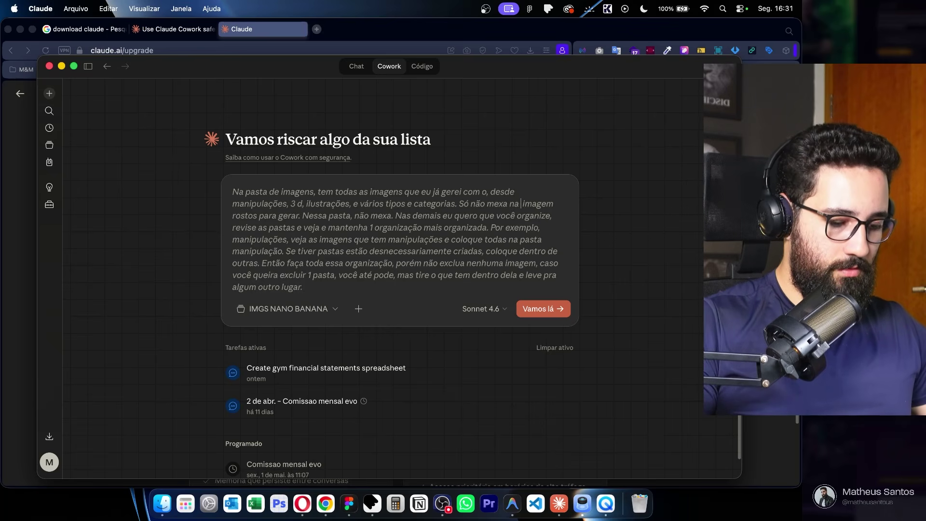
{"action": "type", "text": "pasta:ROSTOS"}
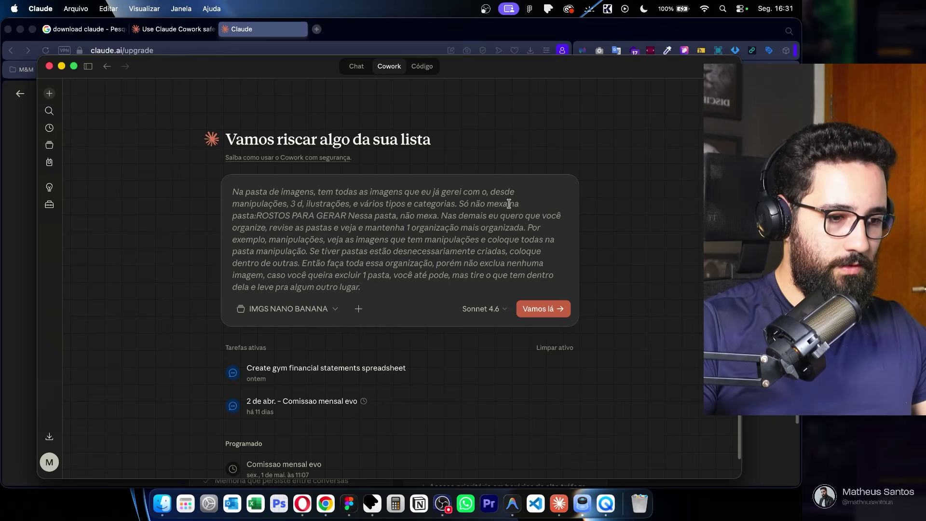
{"action": "type", "text": "de forma alguma na"}
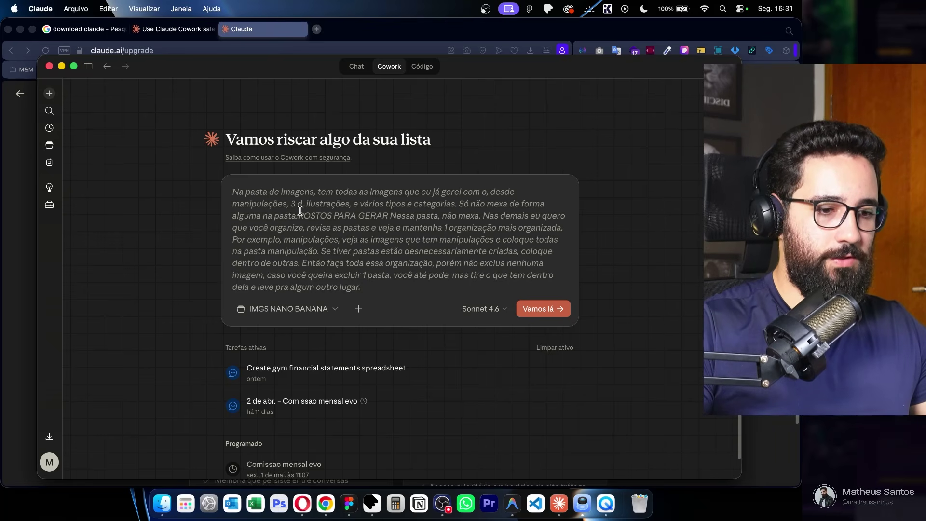
- Replace the wording after ROSTOS PARA GERAR with "em nenhuma hipótese" and look over the model choices, keeping Sonnet 4.6
{"action": "left_click_drag", "start_coordinate": [396, 216], "coordinate": [480, 215]}
{"action": "type", "text": "em nenhuma h"}
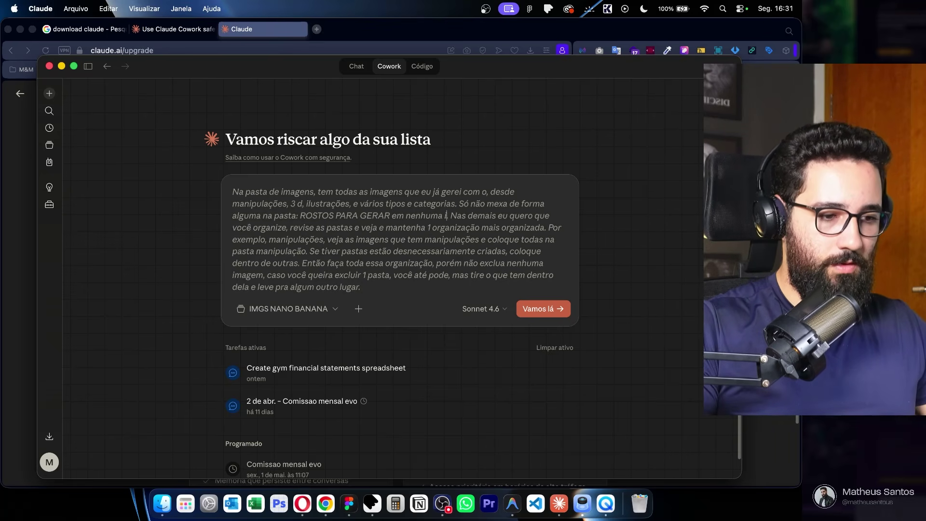
{"action": "type", "text": "ipótese"}
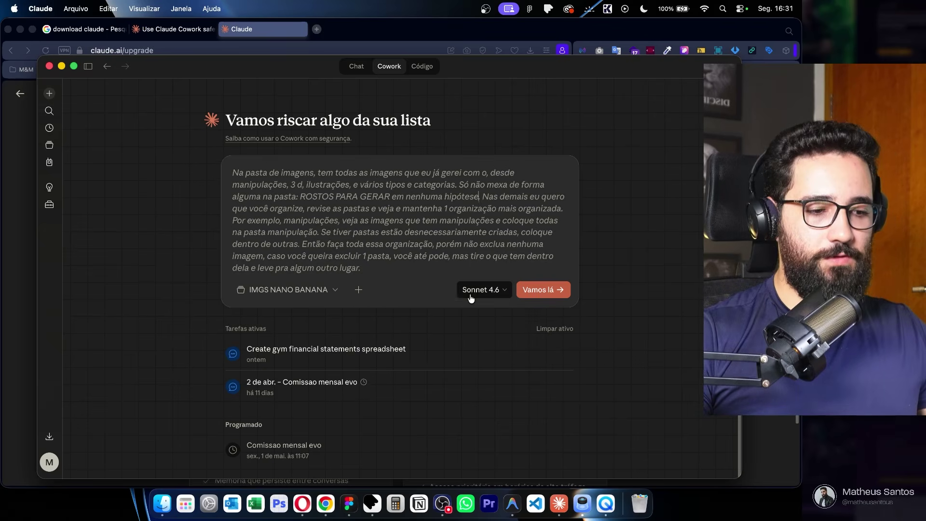
{"action": "left_click", "coordinate": [472, 296]}
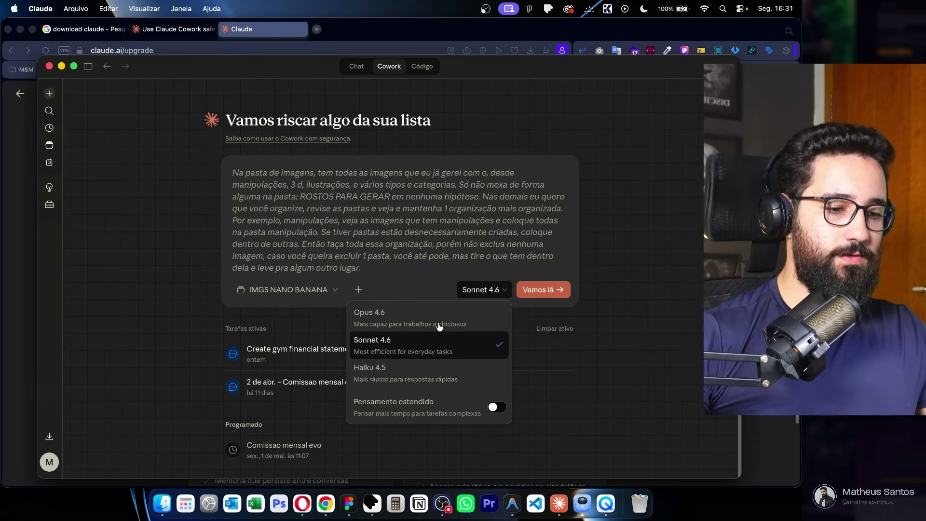
{"action": "left_click", "coordinate": [473, 241]}
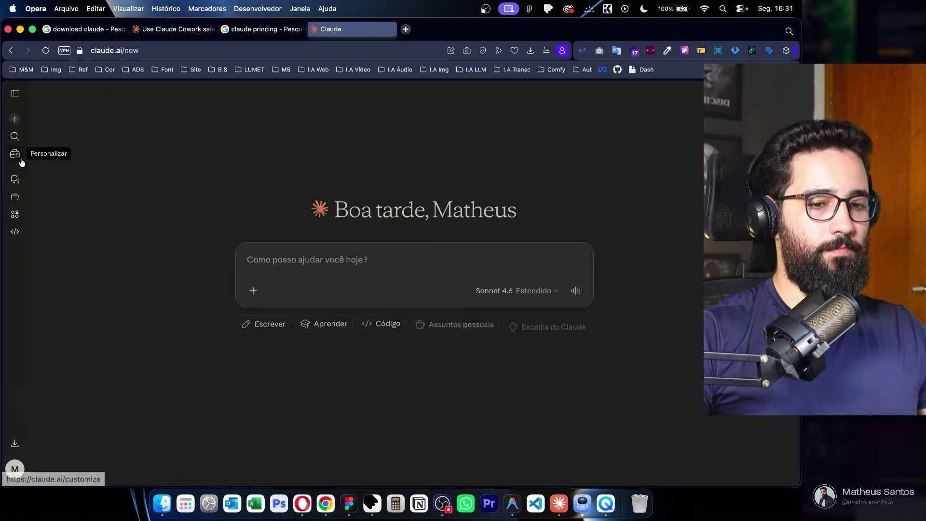
- Check the plan's current session and weekly usage limits in Claude's web settings in Opera
{"action": "left_click", "coordinate": [15, 468]}
{"action": "left_click", "coordinate": [48, 318]}
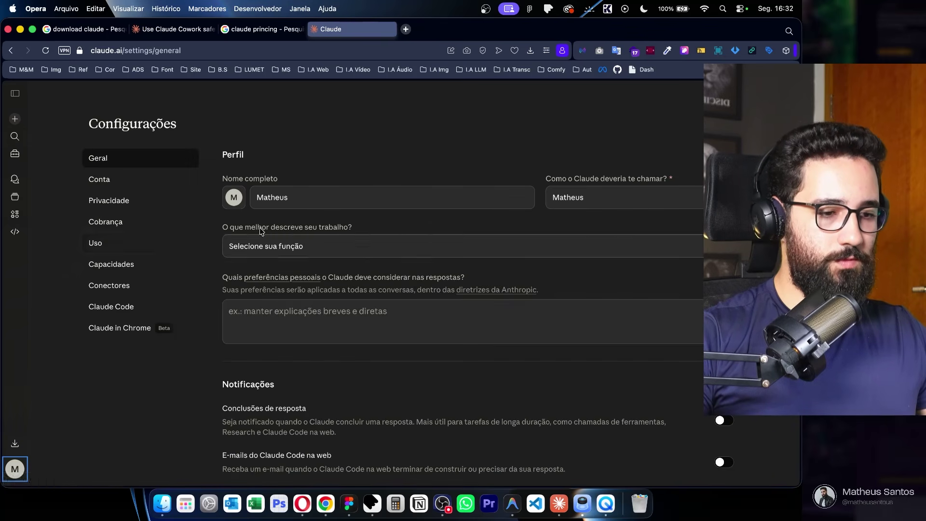
{"action": "left_click", "coordinate": [96, 245]}
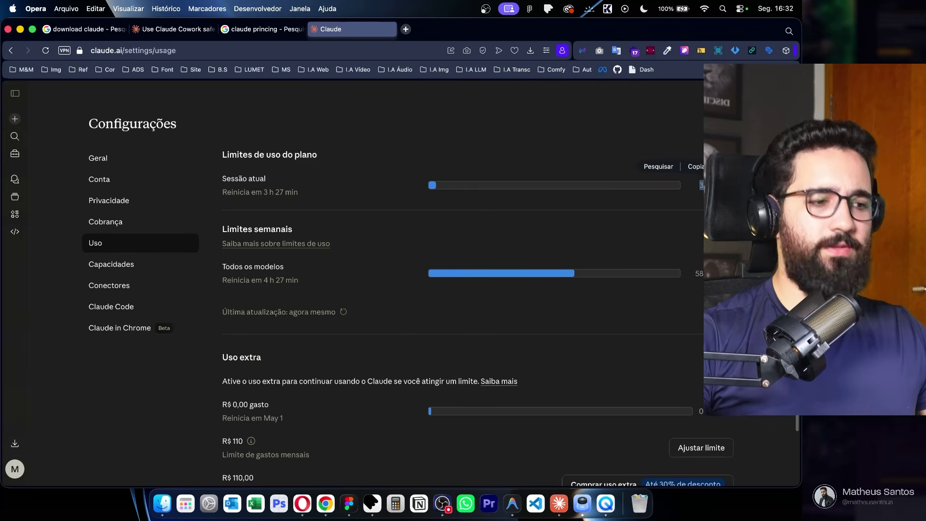
{"action": "triple_click", "coordinate": [269, 191]}
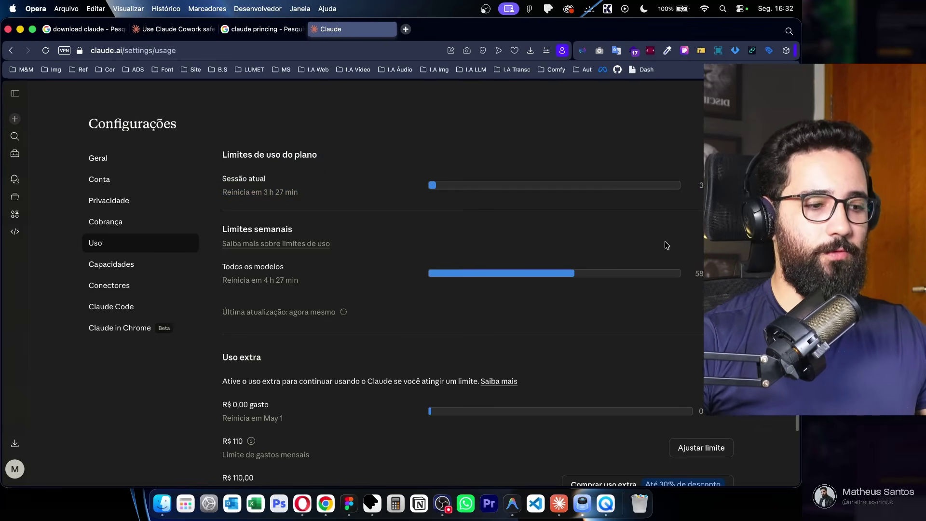
- Return to the Claude desktop app and start the Cowork task on the IMGS NANO BANANA folder
{"action": "key", "text": "super+Tab"}
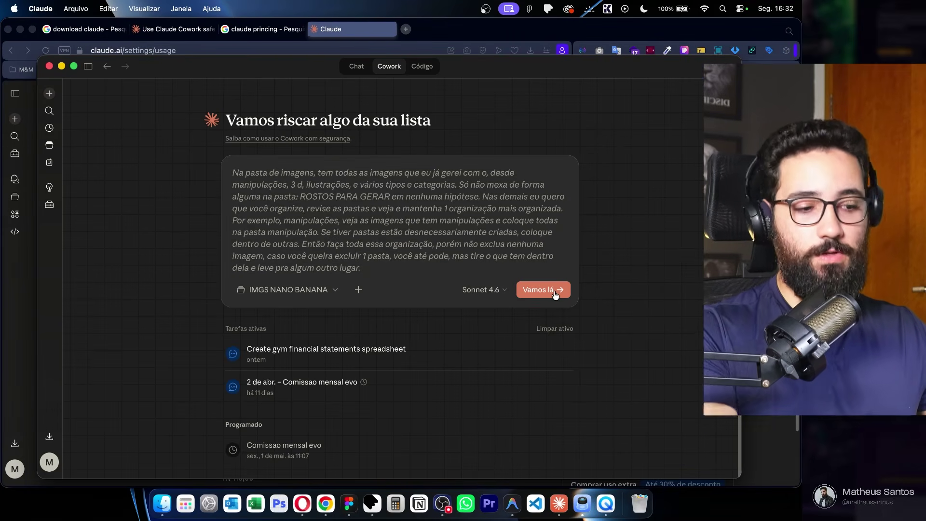
{"action": "left_click", "coordinate": [555, 295]}
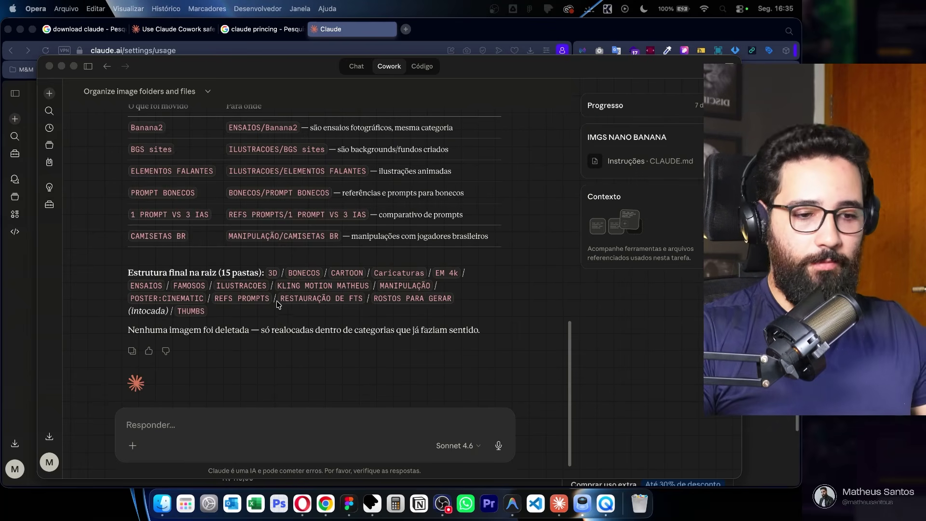
- Review the finished task's reorganization plan, the table of moved folders and the final folder structure
{"action": "scroll", "coordinate": [284, 307], "scroll_direction": "up", "scroll_amount": 5}
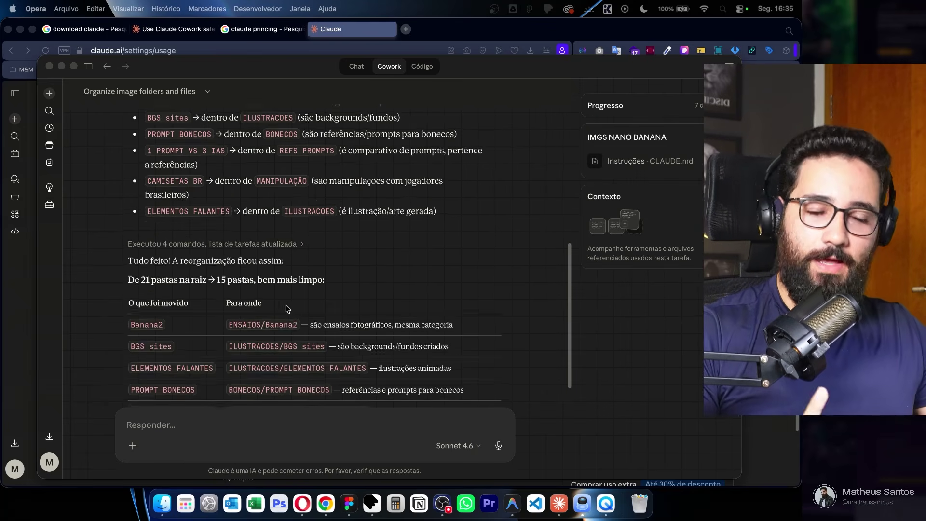
{"action": "scroll", "coordinate": [193, 316], "scroll_direction": "up", "scroll_amount": 10}
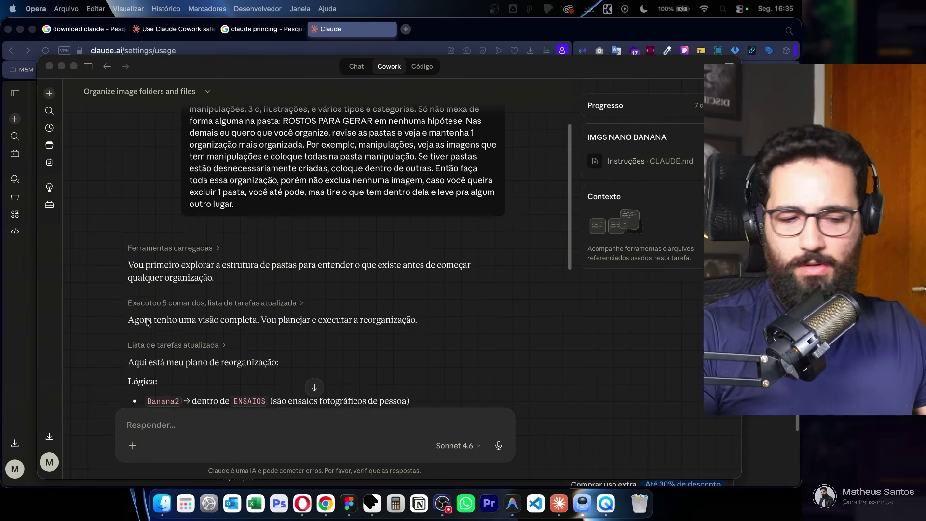
{"action": "scroll", "coordinate": [148, 322], "scroll_direction": "down", "scroll_amount": 4}
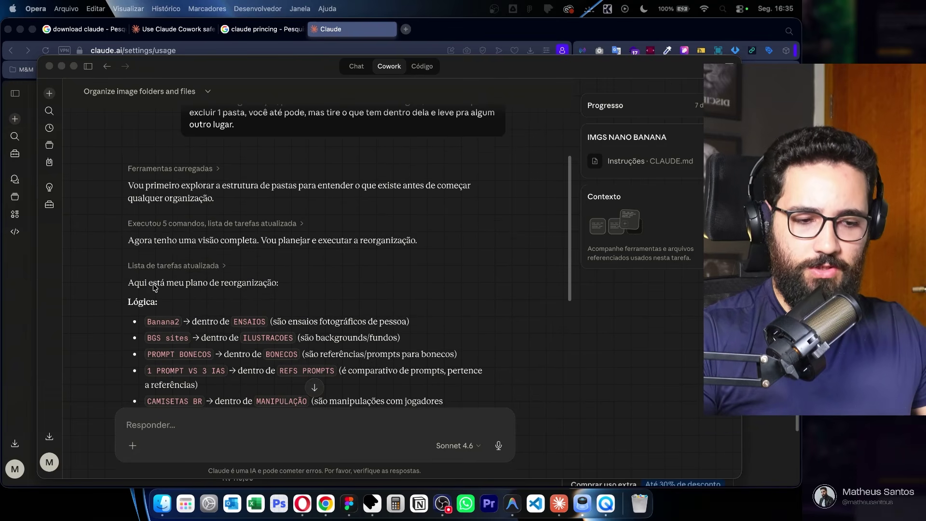
{"action": "scroll", "coordinate": [155, 288], "scroll_direction": "down", "scroll_amount": 2}
{"action": "left_click_drag", "start_coordinate": [154, 288], "coordinate": [459, 317]}
{"action": "scroll", "coordinate": [164, 235], "scroll_direction": "down", "scroll_amount": 8}
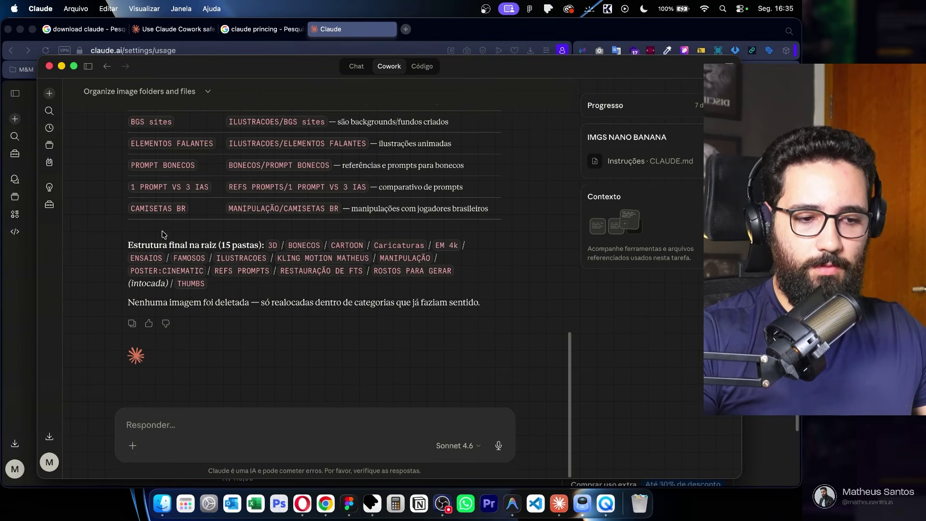
- Switch to Finder, enlarge the IMGS NANO BANANA window and inspect the contents of the BONECOS folder
{"action": "left_click", "coordinate": [162, 503]}
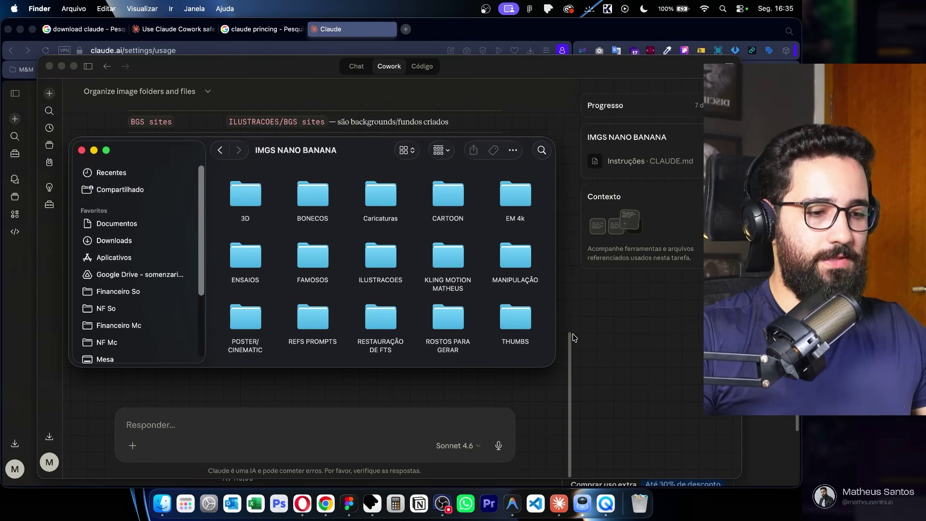
{"action": "left_click_drag", "start_coordinate": [569, 373], "coordinate": [561, 390]}
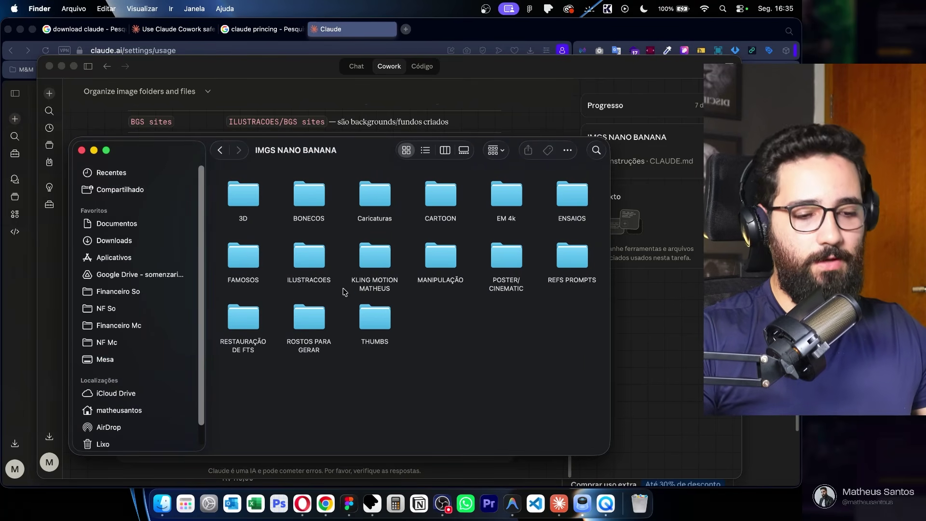
{"action": "double_click", "coordinate": [319, 196]}
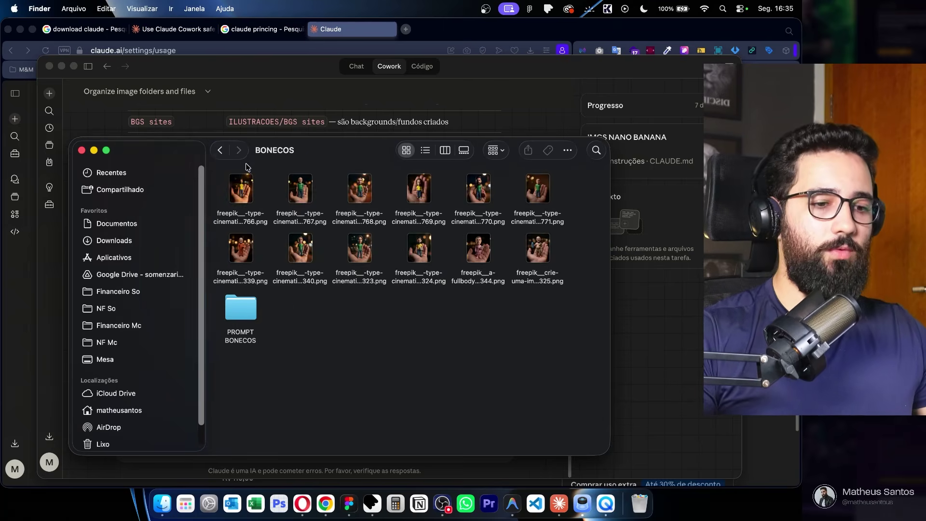
{"action": "left_click", "coordinate": [221, 151]}
{"action": "left_click", "coordinate": [221, 151]}
{"action": "left_click", "coordinate": [239, 151]}
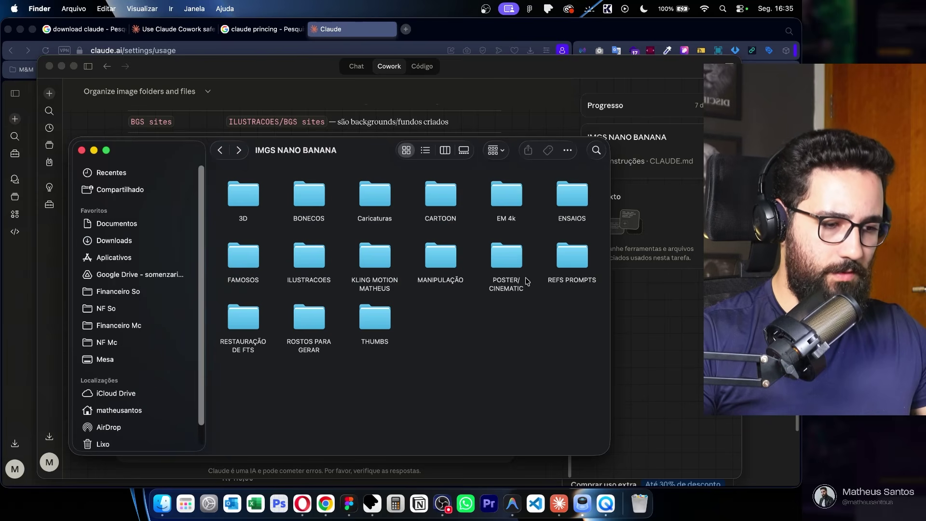
- Inspect the ILUSTRACOES folder and its BGS sites subfolder, and go back out to the Downloads folder
{"action": "double_click", "coordinate": [310, 255]}
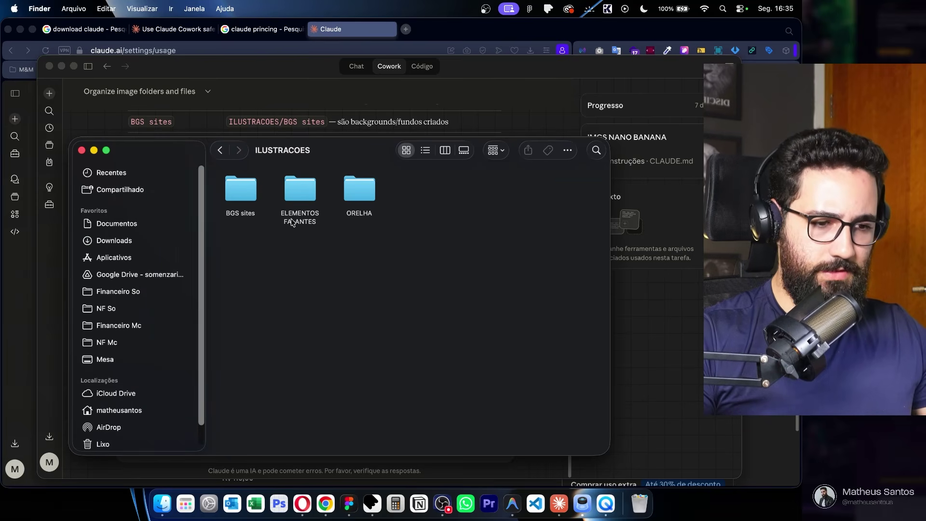
{"action": "left_click", "coordinate": [253, 198]}
{"action": "double_click", "coordinate": [253, 198]}
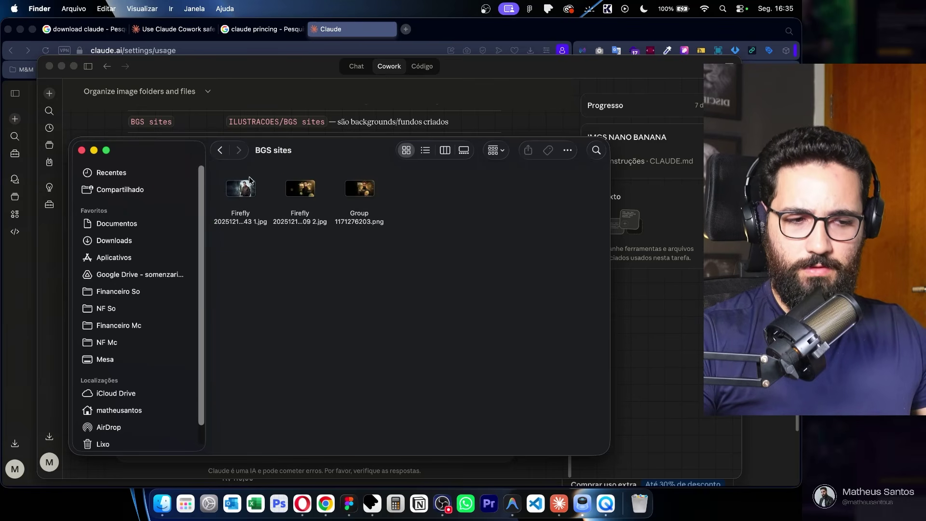
{"action": "left_click_drag", "start_coordinate": [422, 204], "coordinate": [259, 231]}
{"action": "left_click", "coordinate": [220, 150]}
{"action": "left_click", "coordinate": [235, 202]}
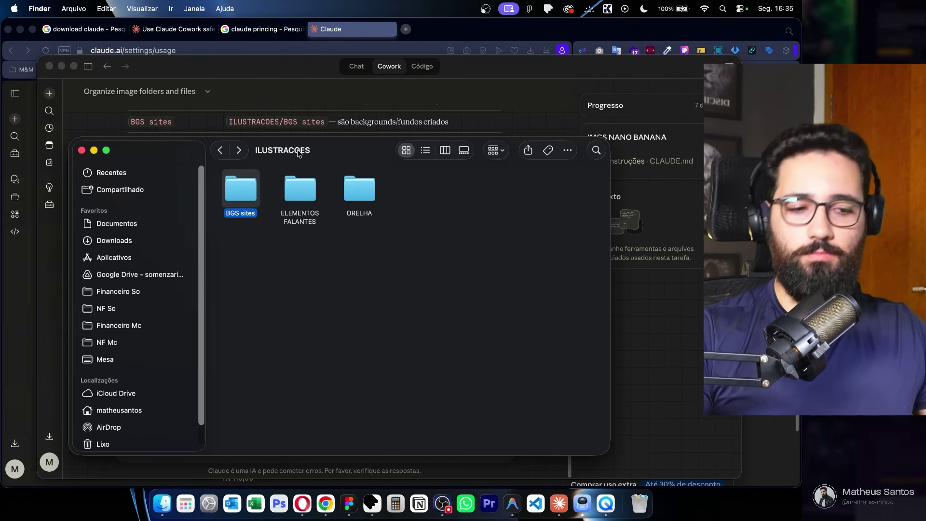
{"action": "left_click", "coordinate": [220, 150]}
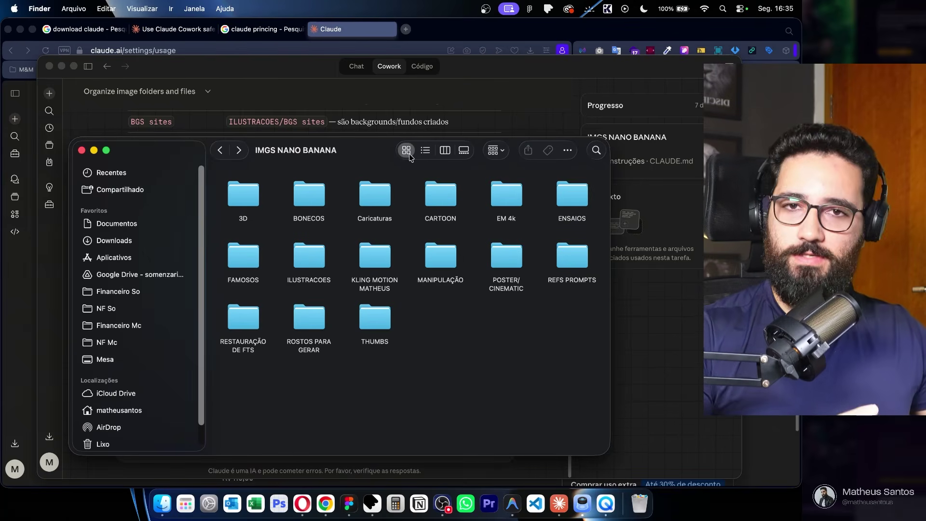
{"action": "left_click_drag", "start_coordinate": [368, 153], "coordinate": [400, 131]}
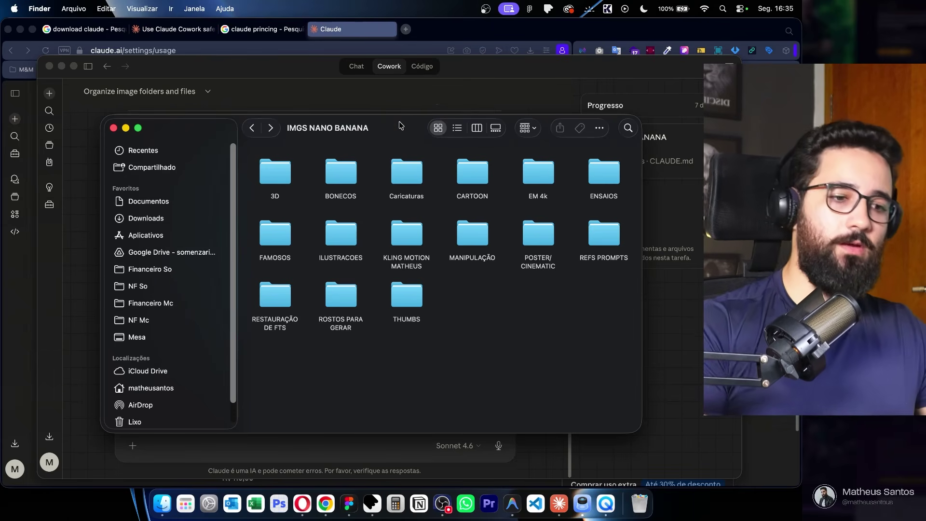
{"action": "left_click", "coordinate": [181, 218]}
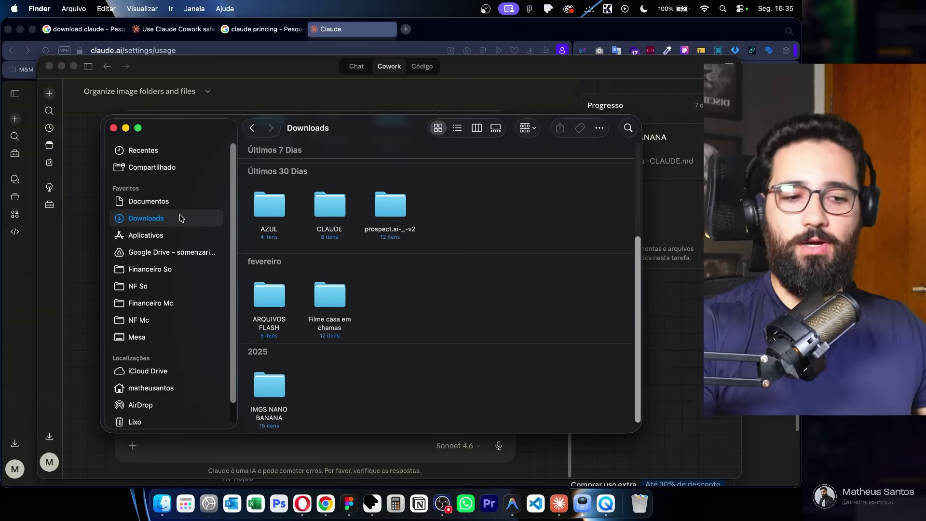
- Switch to Figma and highlight "organização" and "conectores + extensão" in the Claude Cowork slide's topic list
{"action": "key", "text": "super+Tab"}
{"action": "left_click", "coordinate": [349, 503]}
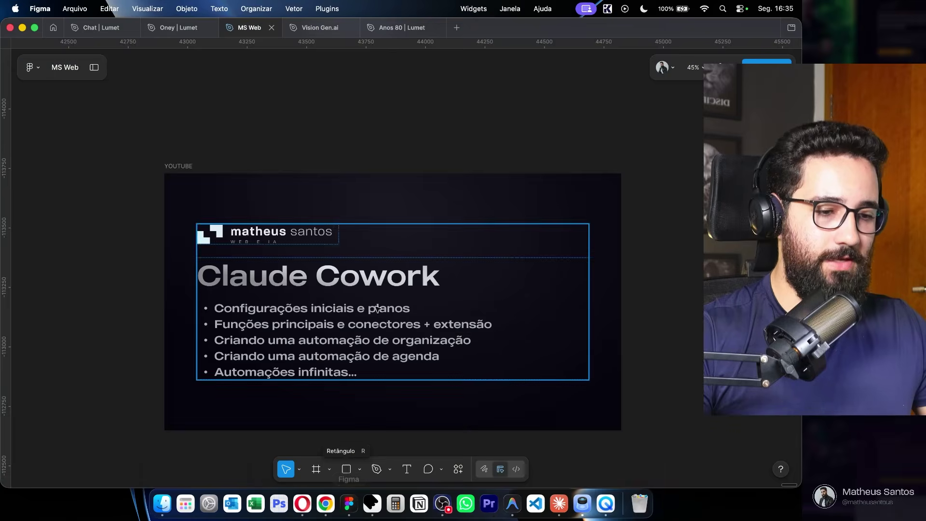
{"action": "scroll", "coordinate": [495, 343], "scroll_direction": "up", "scroll_amount": 5}
{"action": "double_click", "coordinate": [494, 343]}
{"action": "double_click", "coordinate": [494, 343]}
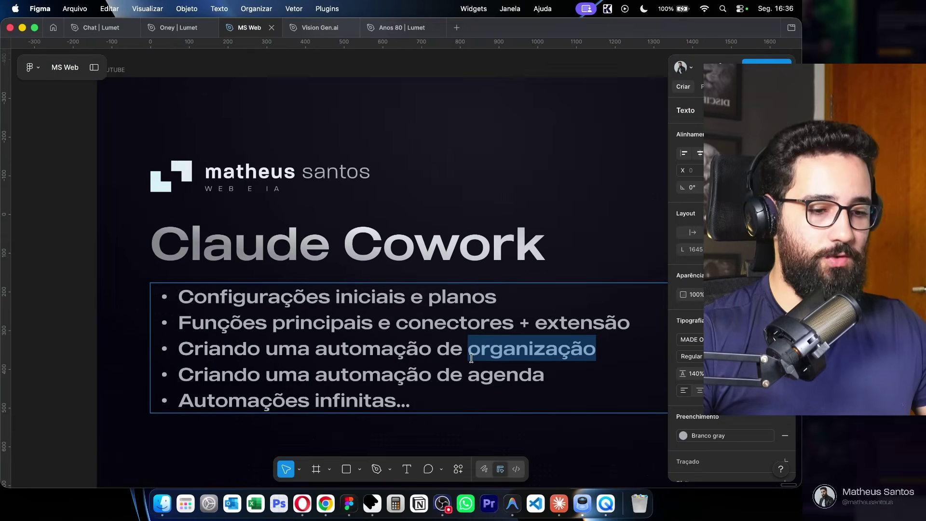
{"action": "scroll", "coordinate": [460, 341], "scroll_direction": "right", "scroll_amount": 5}
{"action": "left_click_drag", "start_coordinate": [276, 322], "coordinate": [576, 326]}
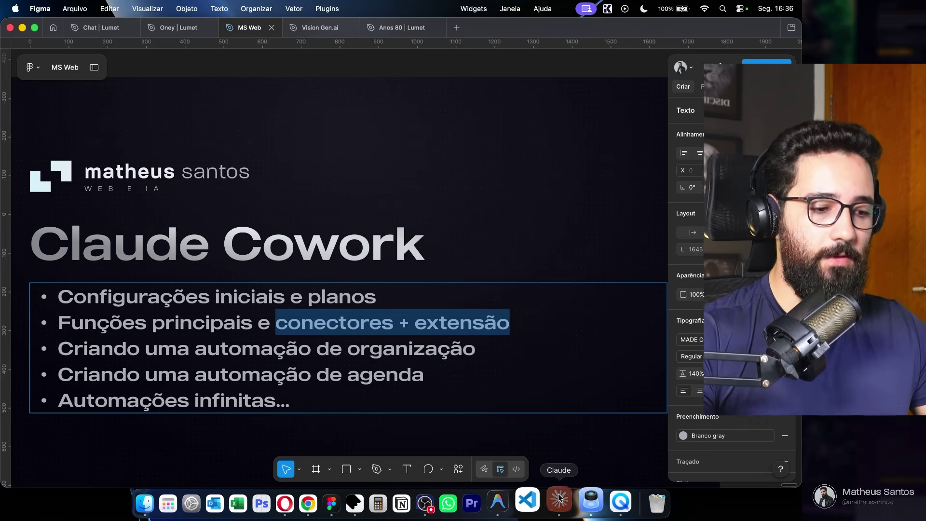
- Return to Claude, expand the sidebar and open the Conectores list in the chat's Personalizar area
{"action": "left_click", "coordinate": [577, 503]}
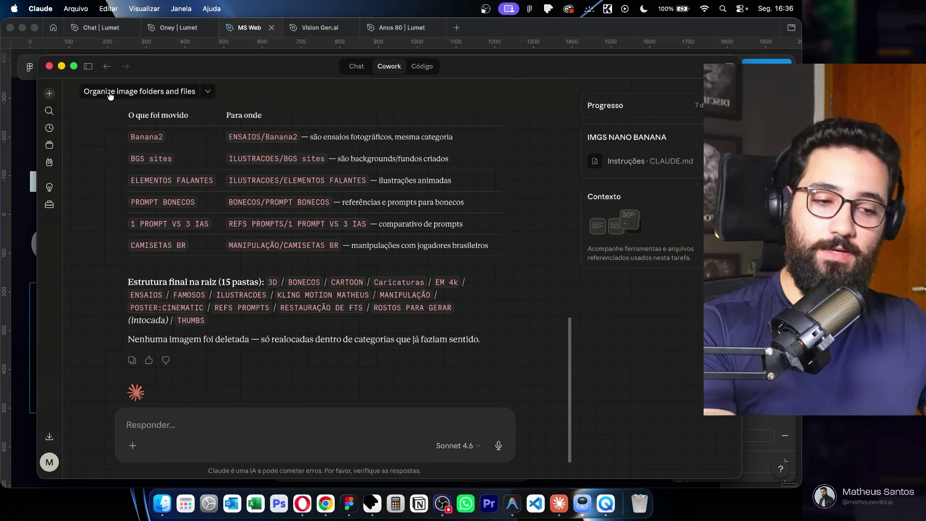
{"action": "left_click", "coordinate": [88, 67]}
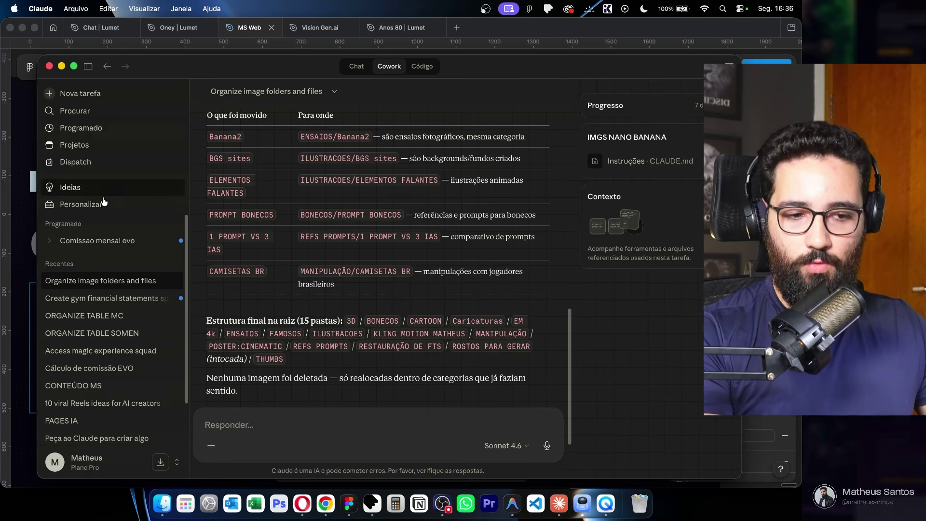
{"action": "left_click", "coordinate": [365, 67]}
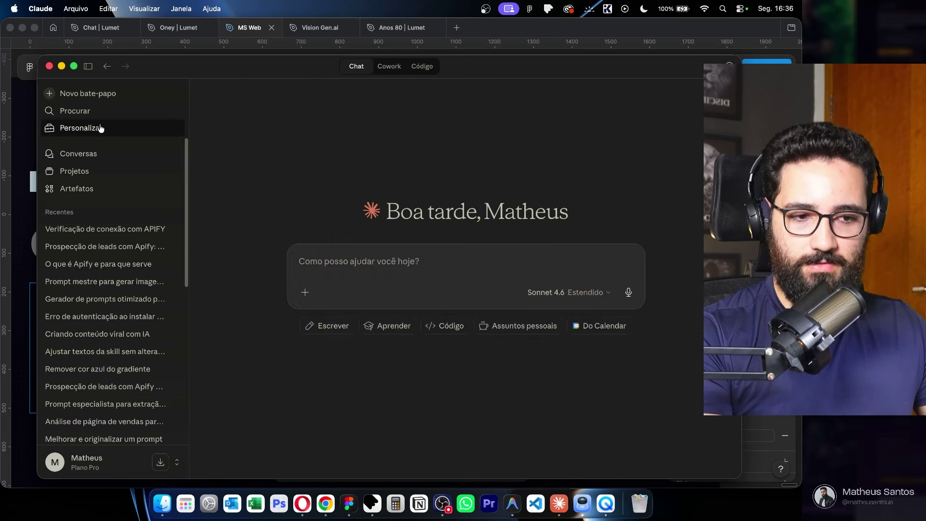
{"action": "left_click", "coordinate": [98, 128]}
{"action": "left_click", "coordinate": [253, 142]}
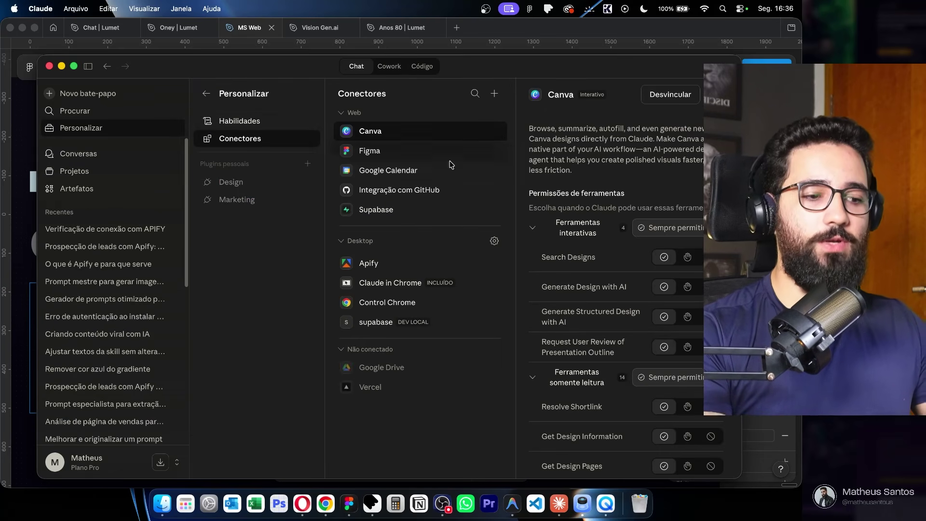
- Browse the connector directory's Anthropic e Parceiros offerings, denying Google Chrome's request to search for devices on local networks
{"action": "left_click", "coordinate": [495, 94]}
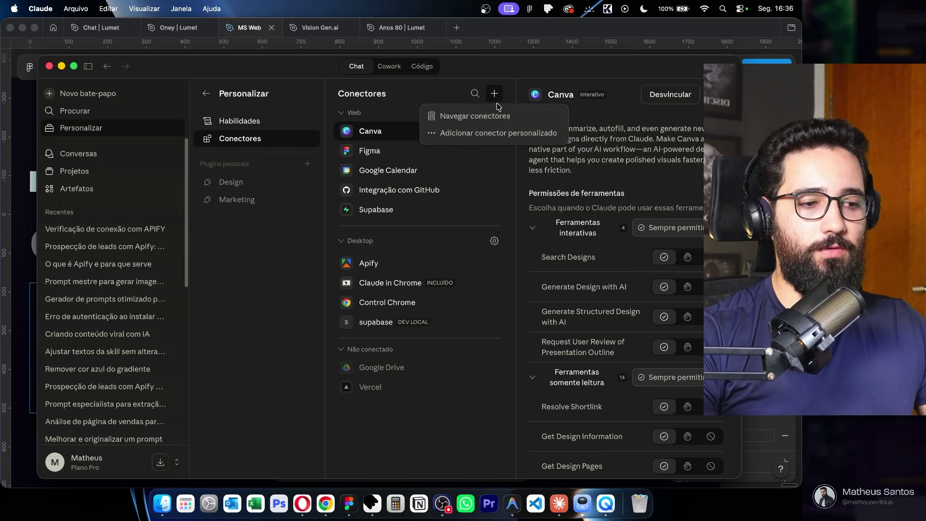
{"action": "left_click", "coordinate": [485, 117]}
{"action": "scroll", "coordinate": [414, 195], "scroll_direction": "down", "scroll_amount": 15}
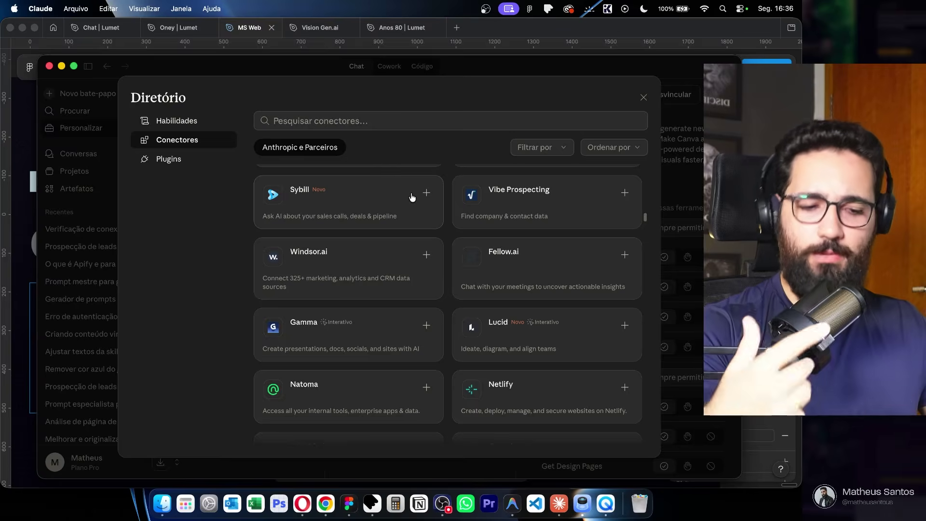
{"action": "scroll", "coordinate": [411, 196], "scroll_direction": "up", "scroll_amount": 15}
{"action": "scroll", "coordinate": [448, 242], "scroll_direction": "down", "scroll_amount": 10}
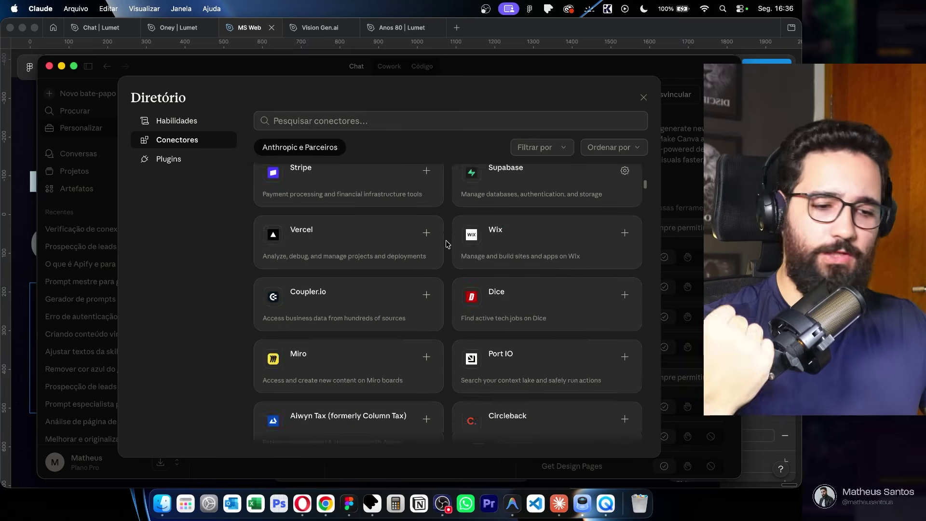
{"action": "scroll", "coordinate": [361, 247], "scroll_direction": "up", "scroll_amount": 3}
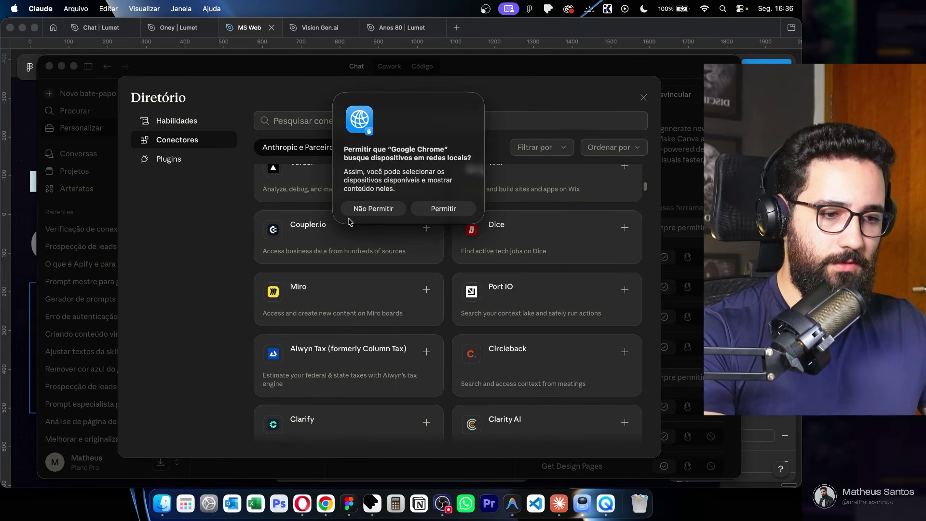
{"action": "left_click", "coordinate": [367, 209]}
{"action": "scroll", "coordinate": [497, 255], "scroll_direction": "up", "scroll_amount": 1}
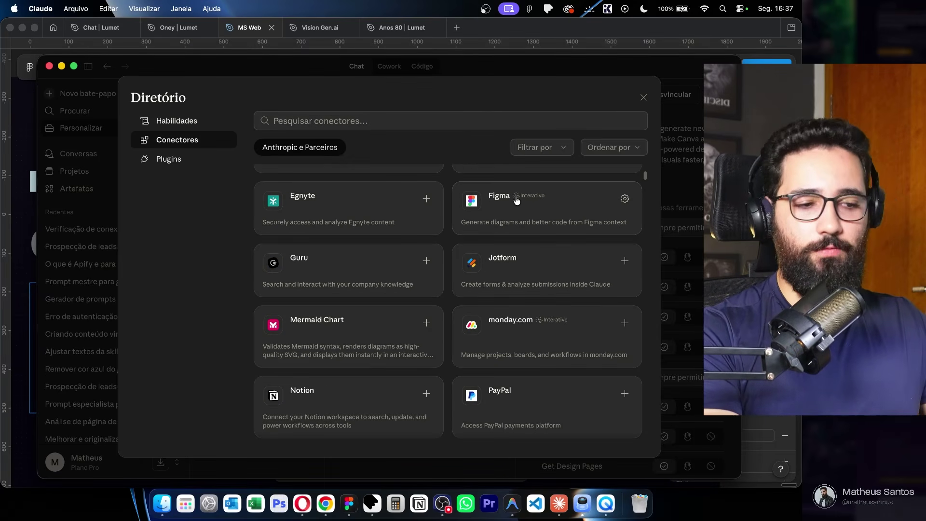
- Browse further through the connector directory, and search it for "chro"
{"action": "scroll", "coordinate": [506, 202], "scroll_direction": "down", "scroll_amount": 5}
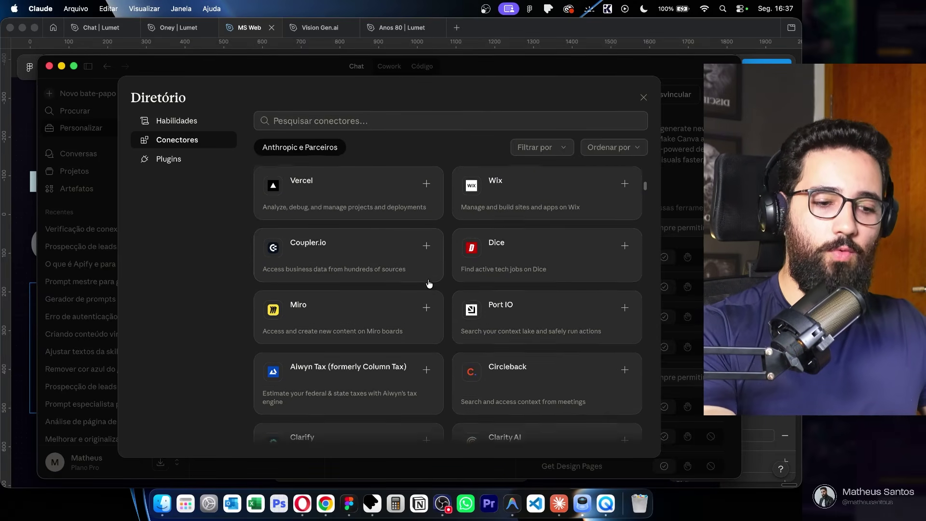
{"action": "scroll", "coordinate": [429, 284], "scroll_direction": "down", "scroll_amount": 8}
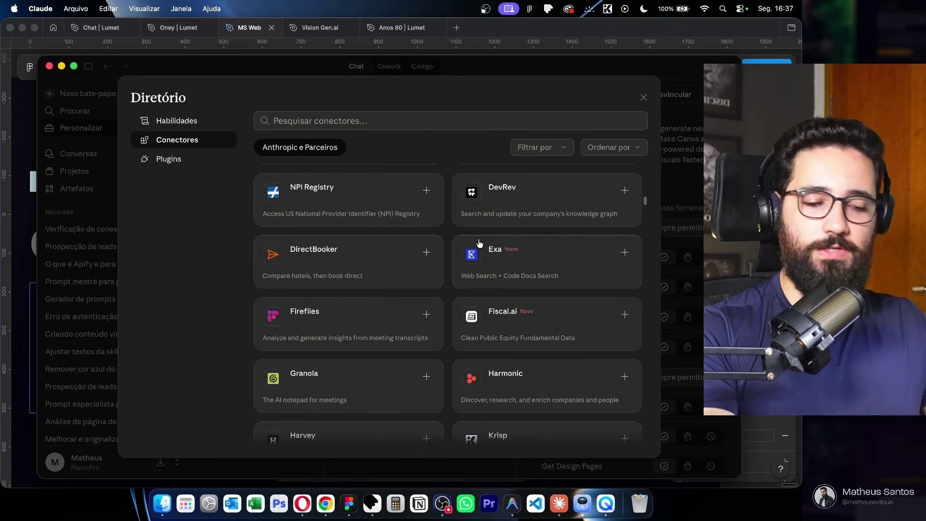
{"action": "scroll", "coordinate": [479, 243], "scroll_direction": "down", "scroll_amount": 8}
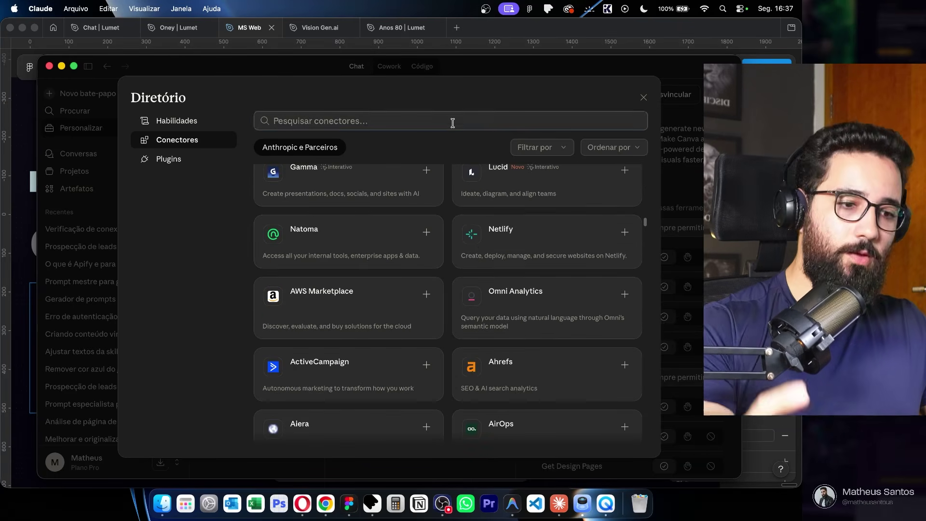
{"action": "left_click", "coordinate": [452, 122]}
{"action": "type", "text": "chro"}
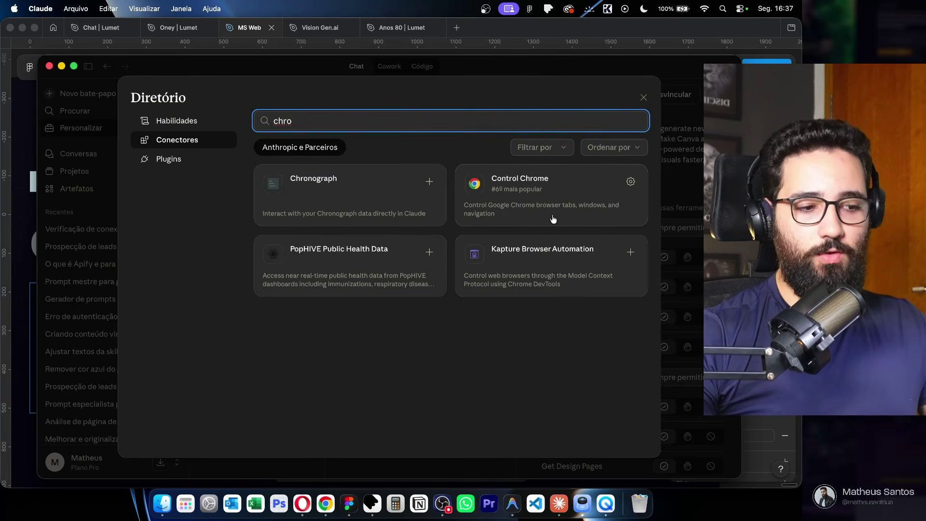
- Switch to Chrome, search Google for "claude extension for chrome" and open Claude's Chrome Web Store page
{"action": "left_click", "coordinate": [326, 503]}
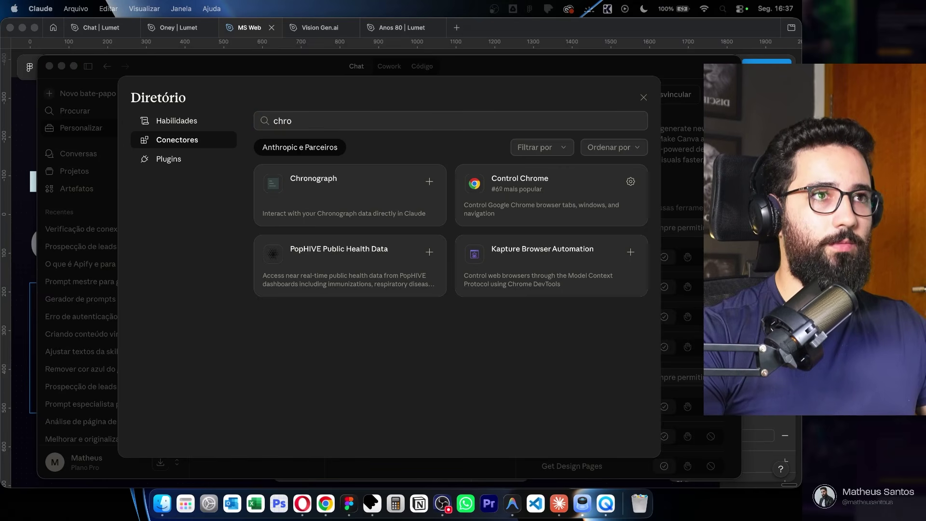
{"action": "type", "text": "extension"}
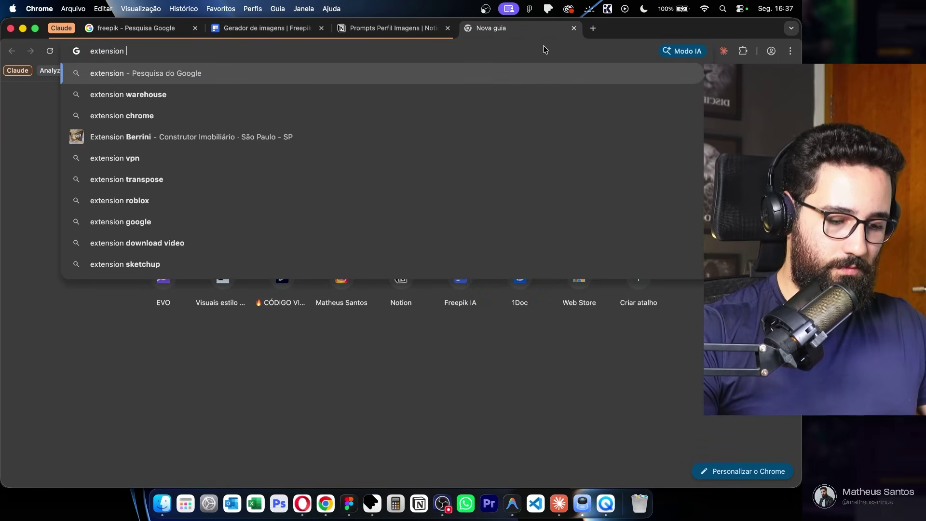
{"action": "type", "text": " for chrom"}
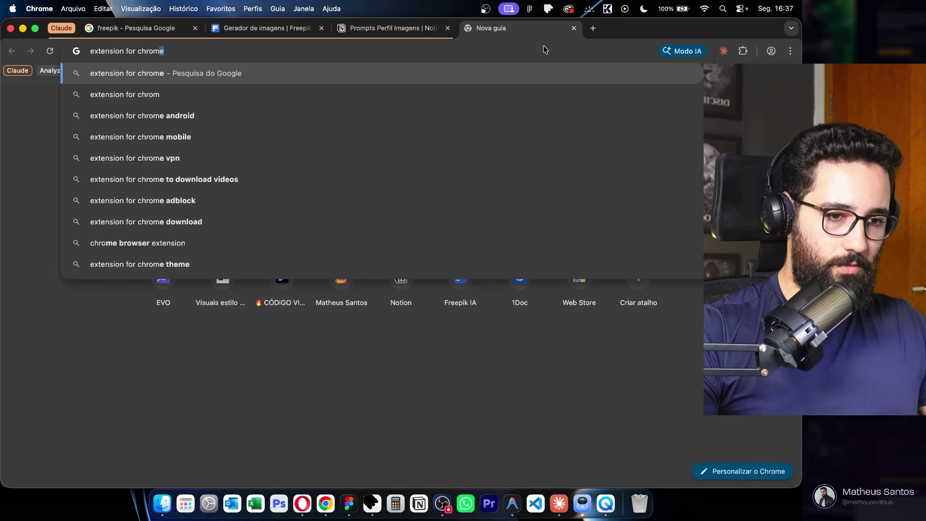
{"action": "type", "text": "e"}
{"action": "type", "text": "claude"}
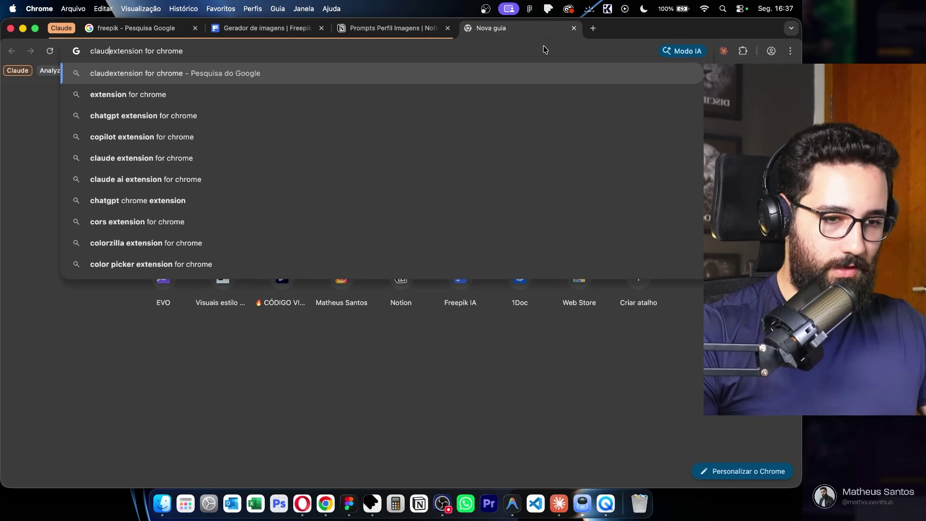
{"action": "key", "text": "Return"}
{"action": "left_click", "coordinate": [143, 225]}
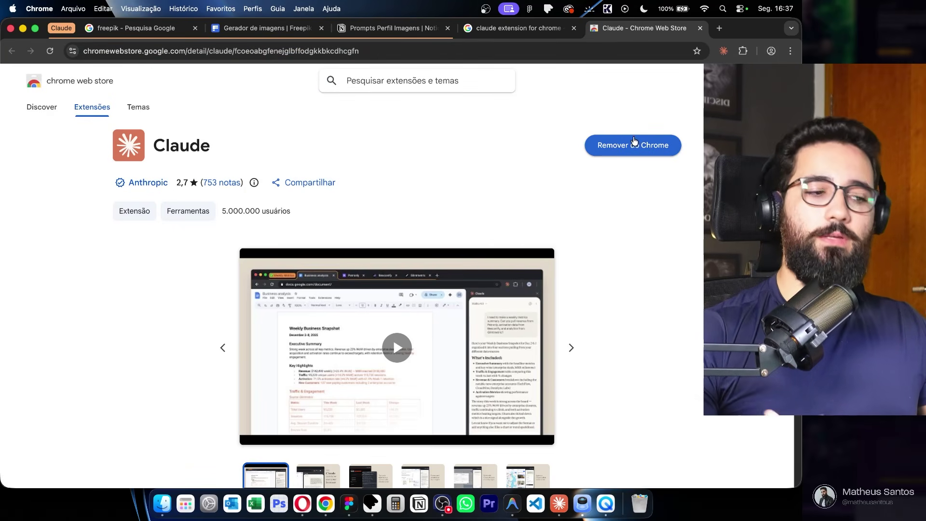
- Close the Web Store page, show the Claude extension's chat beside the search results, and close that tab, deleting its group
{"action": "left_click", "coordinate": [700, 28]}
{"action": "left_click", "coordinate": [717, 51]}
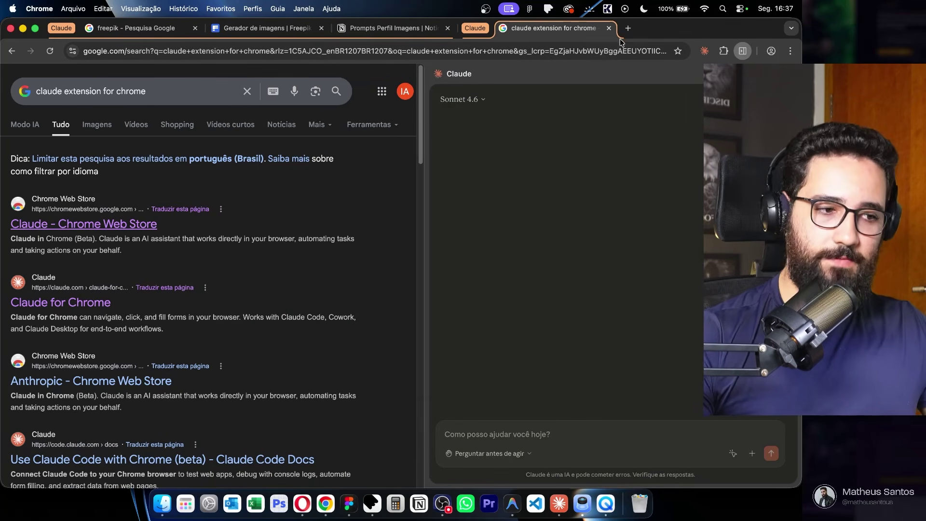
{"action": "left_click", "coordinate": [609, 28]}
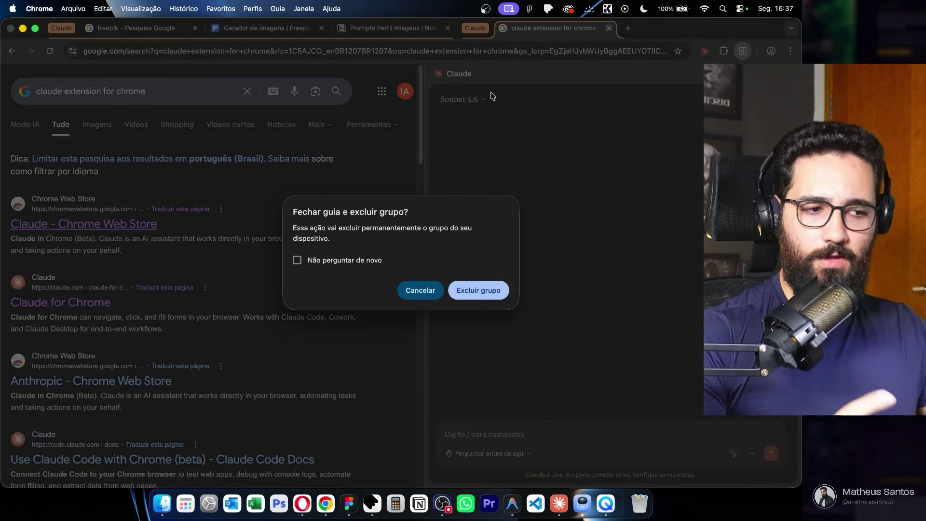
{"action": "left_click", "coordinate": [474, 298]}
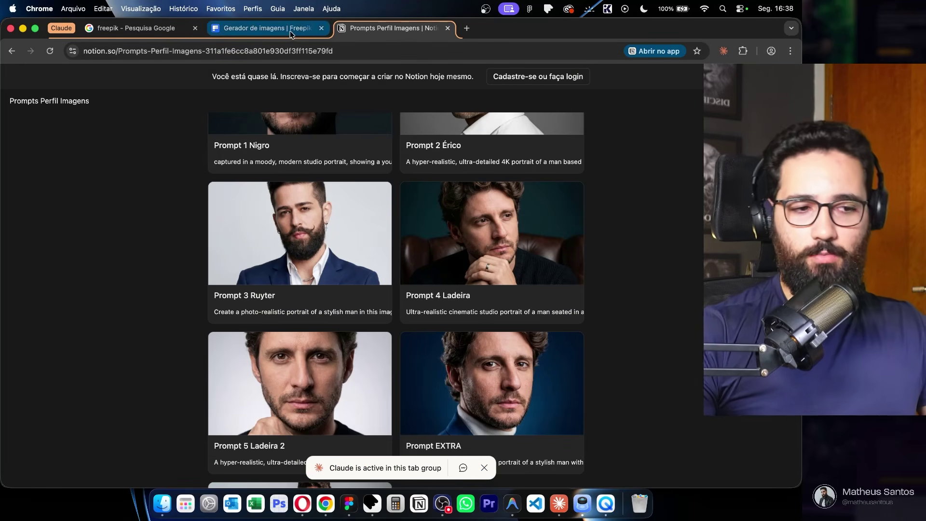
- View Freepik's image generator, switch back to Claude, and search the connectors for "calendar" to view Google Calendar's details
{"action": "key", "text": "ctrl+shift+Tab"}
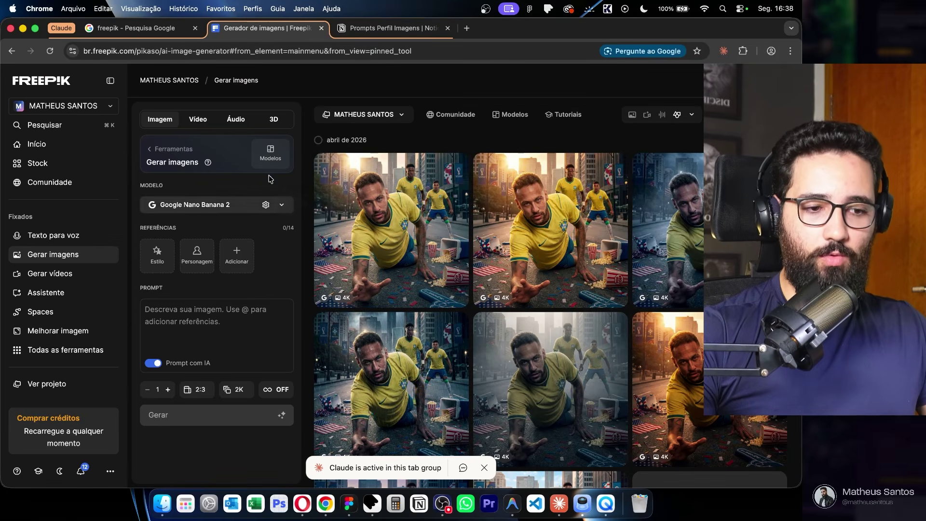
{"action": "key", "text": "super+Tab"}
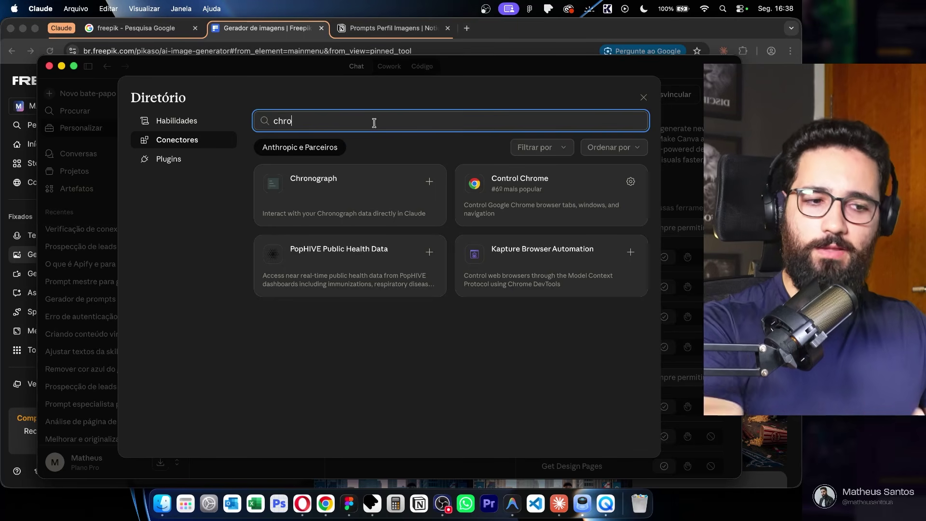
{"action": "key", "text": "super+a"}
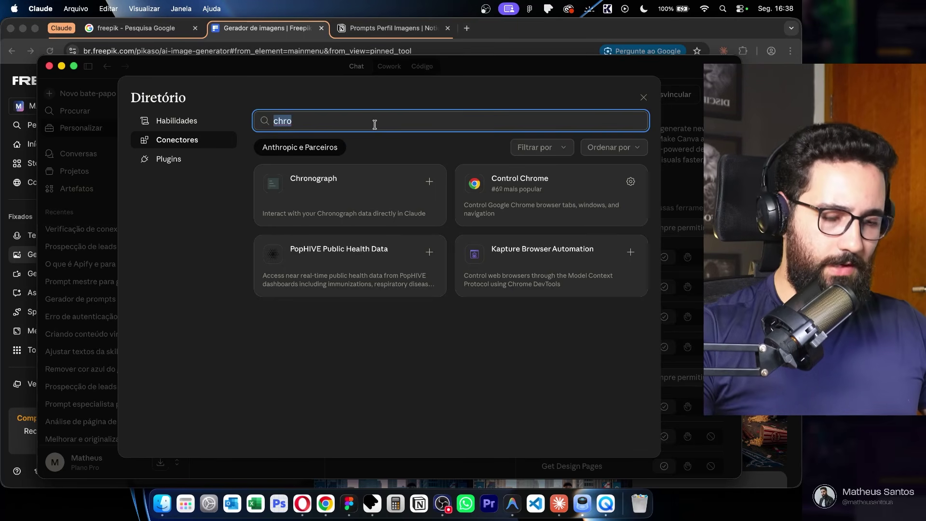
{"action": "type", "text": "calendar"}
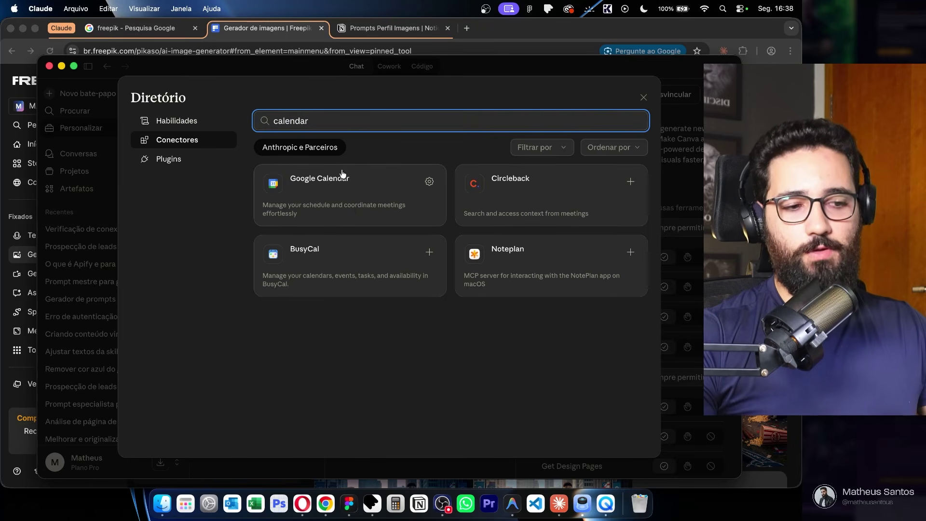
{"action": "left_click", "coordinate": [328, 184]}
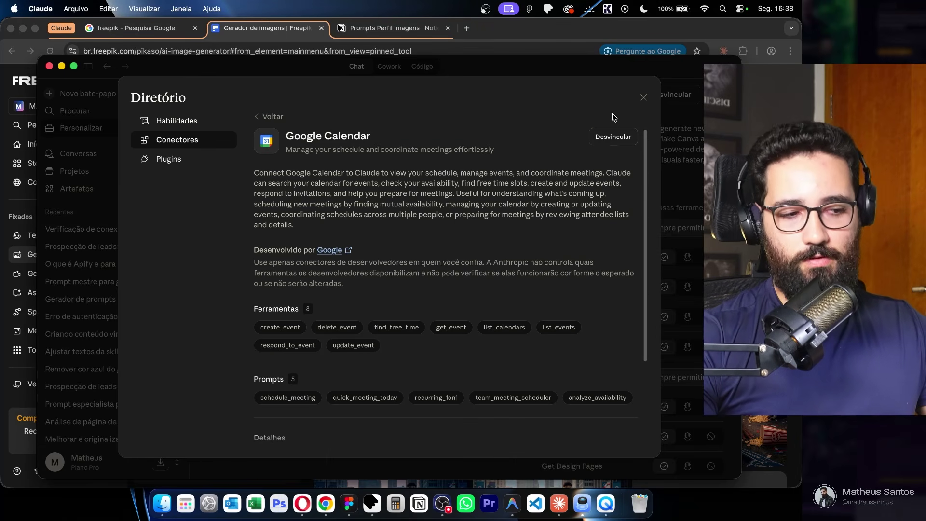
{"action": "left_click", "coordinate": [259, 118]}
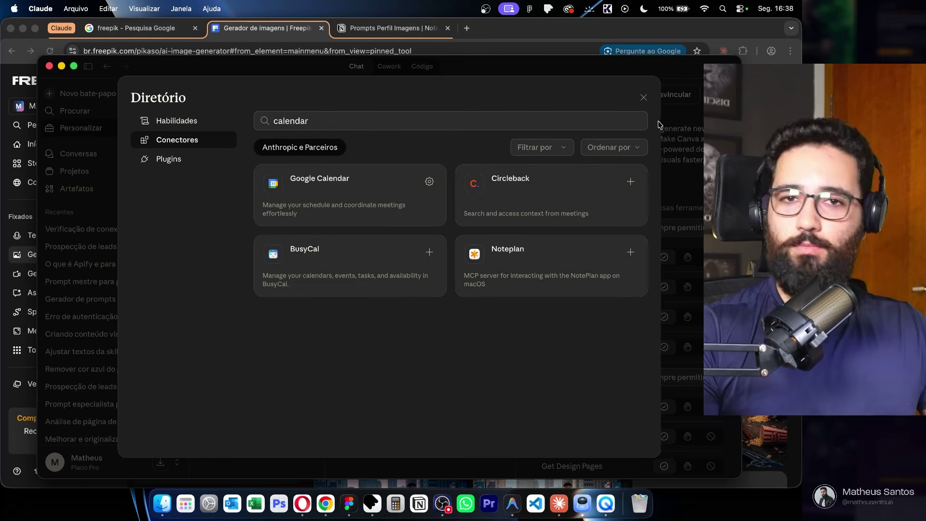
- Clear the connector search and browse the full directory down to the Canva and Gmail connectors
{"action": "triple_click", "coordinate": [452, 124]}
{"action": "key", "text": "BackSpace"}
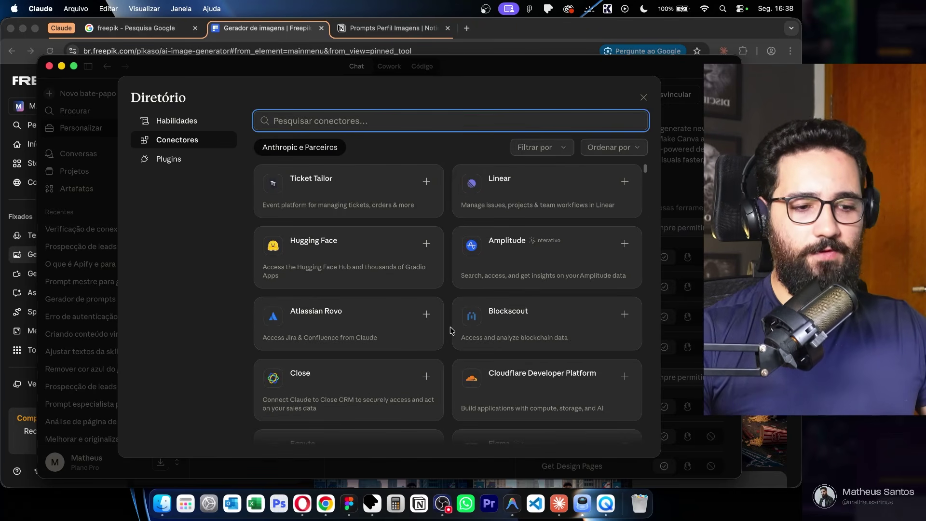
{"action": "scroll", "coordinate": [448, 324], "scroll_direction": "down", "scroll_amount": 8}
{"action": "scroll", "coordinate": [449, 324], "scroll_direction": "down", "scroll_amount": 15}
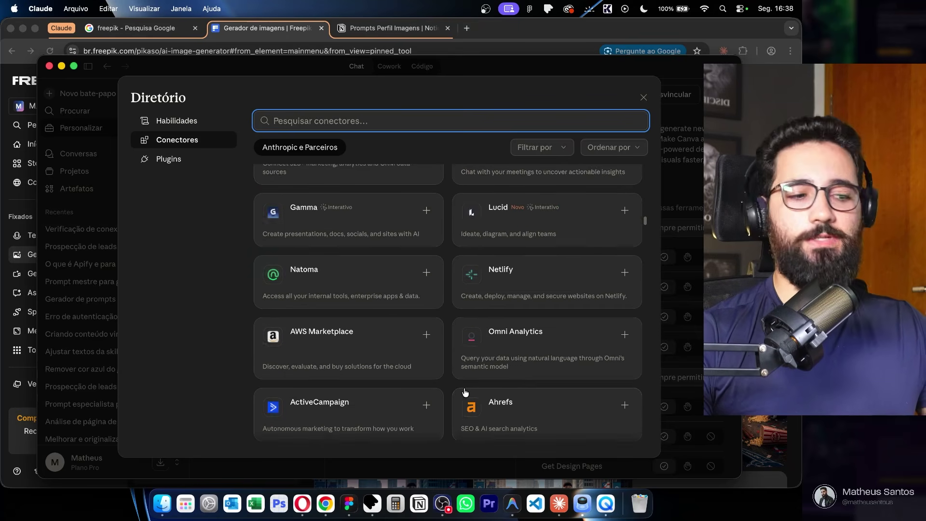
{"action": "scroll", "coordinate": [465, 391], "scroll_direction": "down", "scroll_amount": 5}
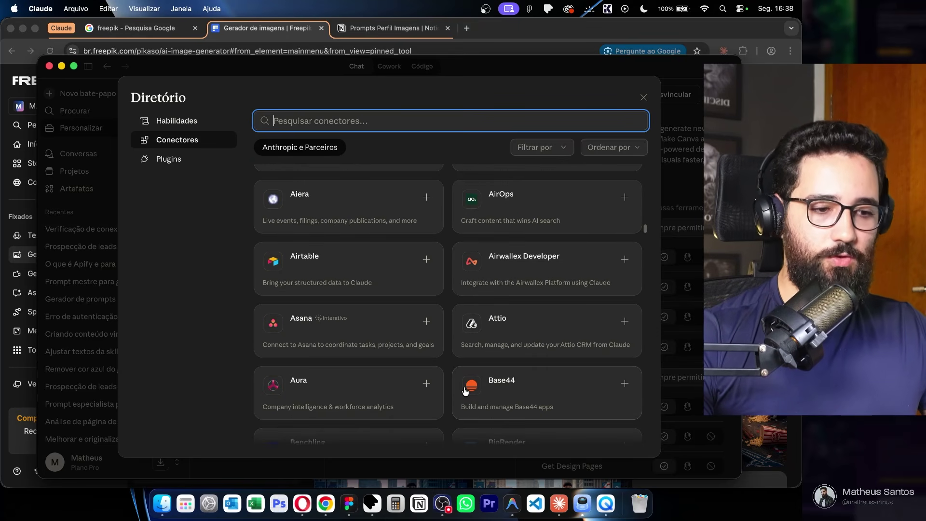
{"action": "scroll", "coordinate": [466, 391], "scroll_direction": "down", "scroll_amount": 8}
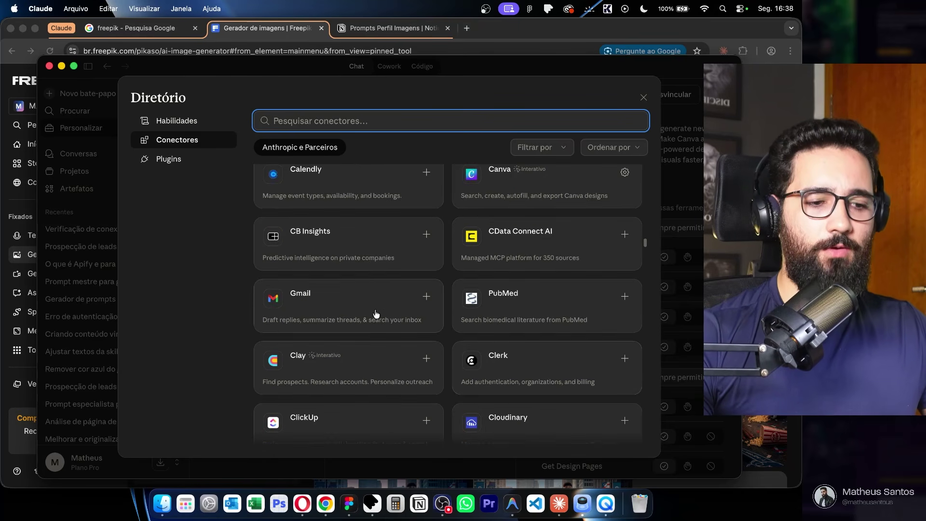
{"action": "scroll", "coordinate": [427, 304], "scroll_direction": "up", "scroll_amount": 3}
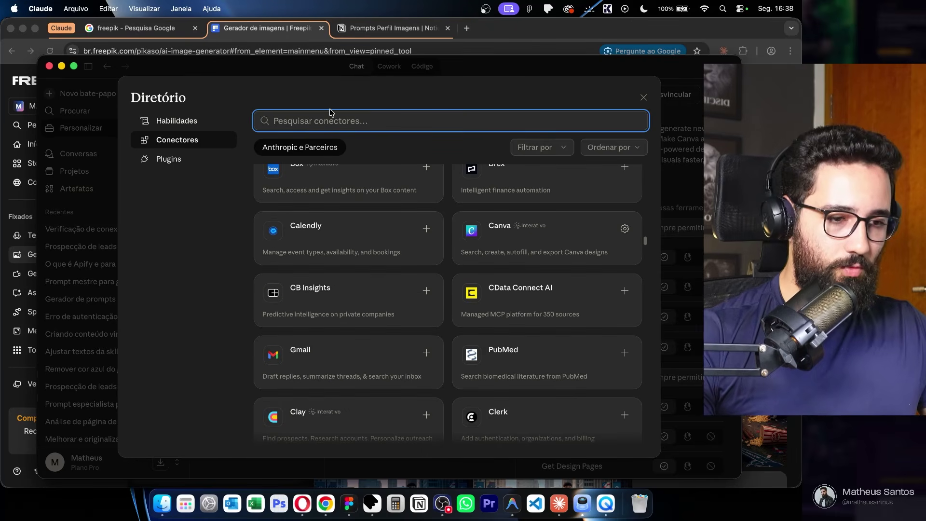
- Search the connector directory for "notion", look through the matching connectors and close the directory
{"action": "type", "text": "notion"}
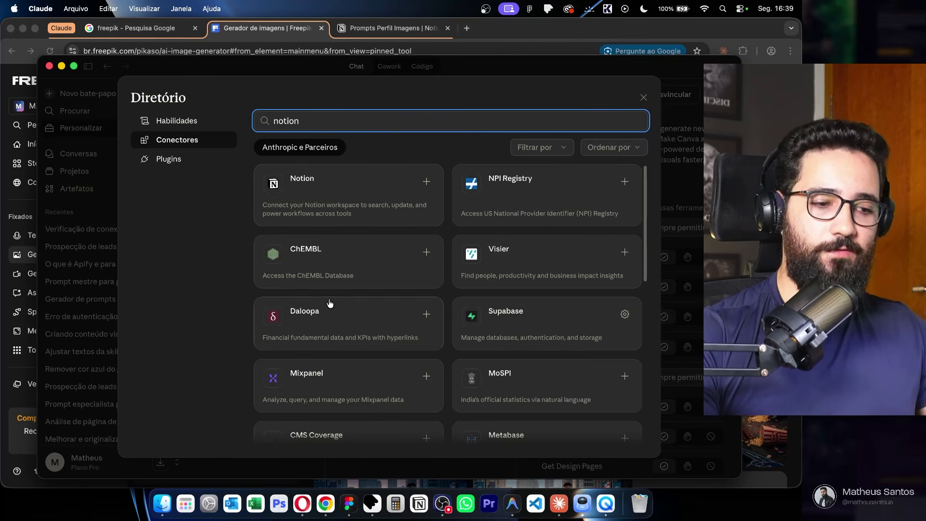
{"action": "scroll", "coordinate": [330, 303], "scroll_direction": "down", "scroll_amount": 3}
{"action": "scroll", "coordinate": [374, 331], "scroll_direction": "down", "scroll_amount": 4}
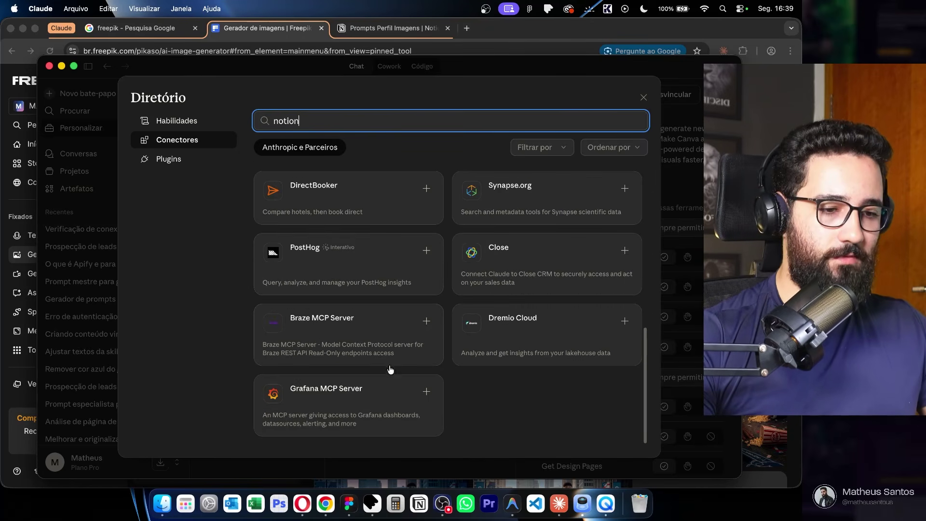
{"action": "scroll", "coordinate": [390, 370], "scroll_direction": "up", "scroll_amount": 7}
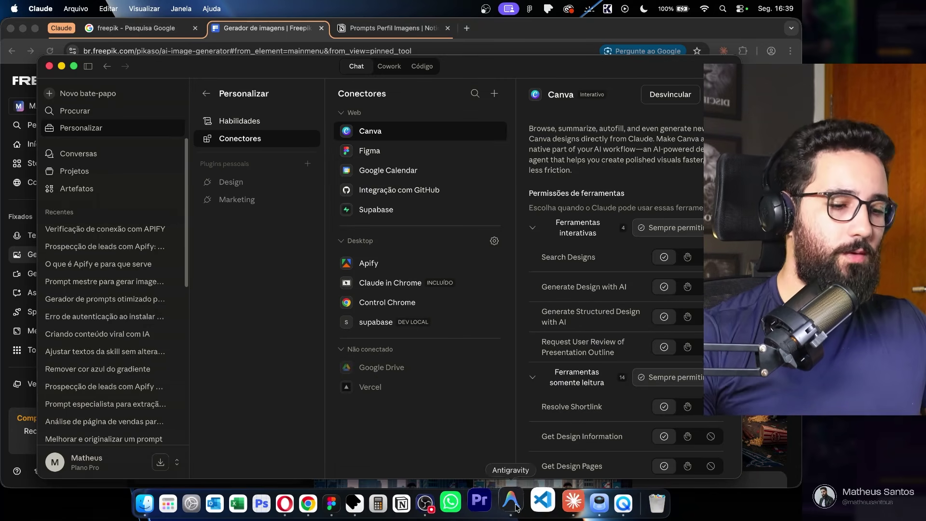
- Change Claude to Cowork, check the April 2026 month view of Google Agenda in Opera, and return to Claude
{"action": "left_click", "coordinate": [395, 70]}
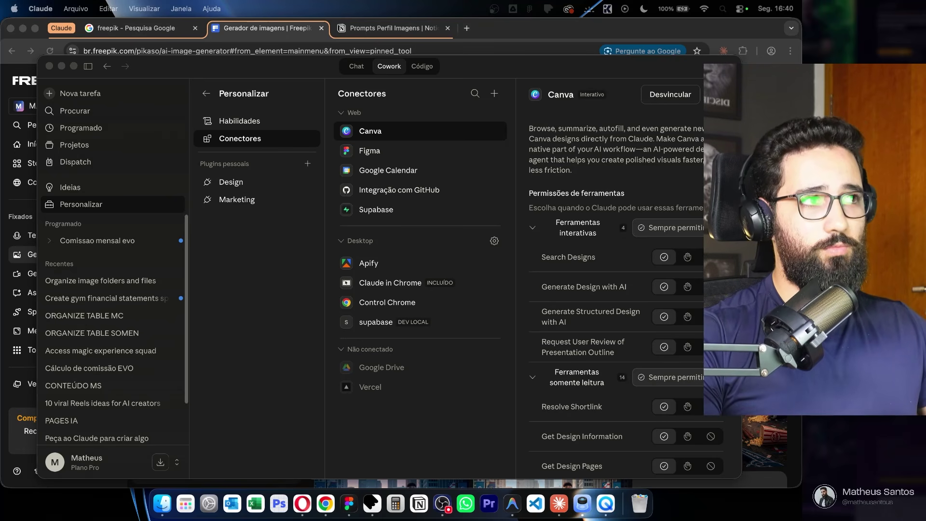
{"action": "key", "text": "super+Tab"}
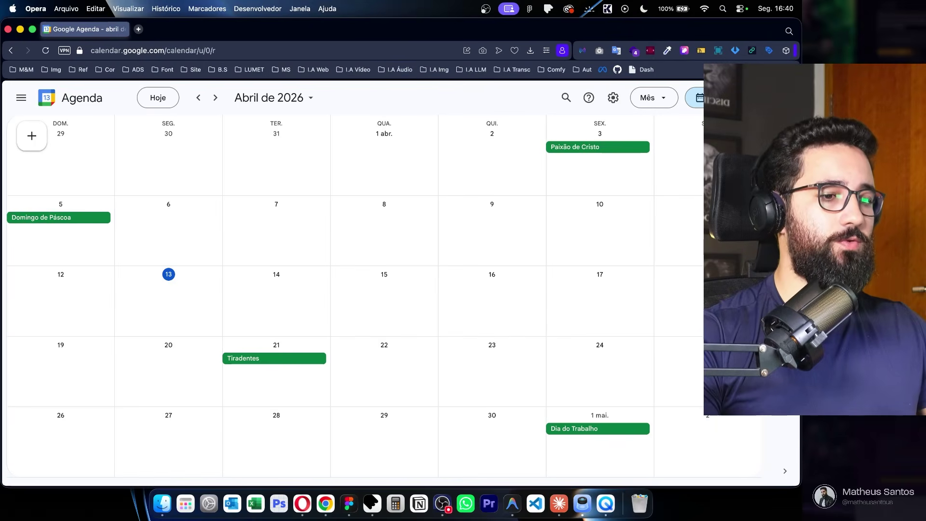
{"action": "left_click_drag", "start_coordinate": [191, 29], "coordinate": [218, 37]}
{"action": "key", "text": "super+h"}
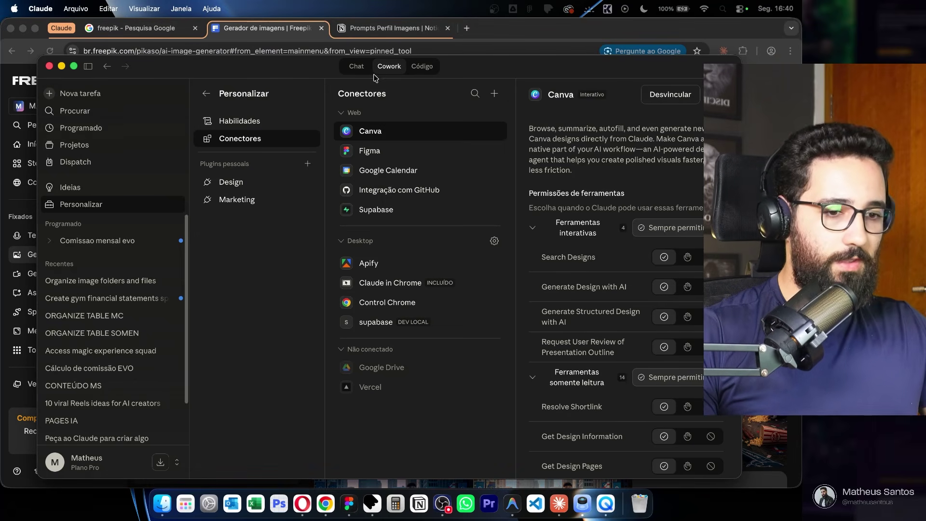
- Start a new Cowork task and deselect the IMGS NANO BANANA folder as its working folder
{"action": "left_click", "coordinate": [77, 93]}
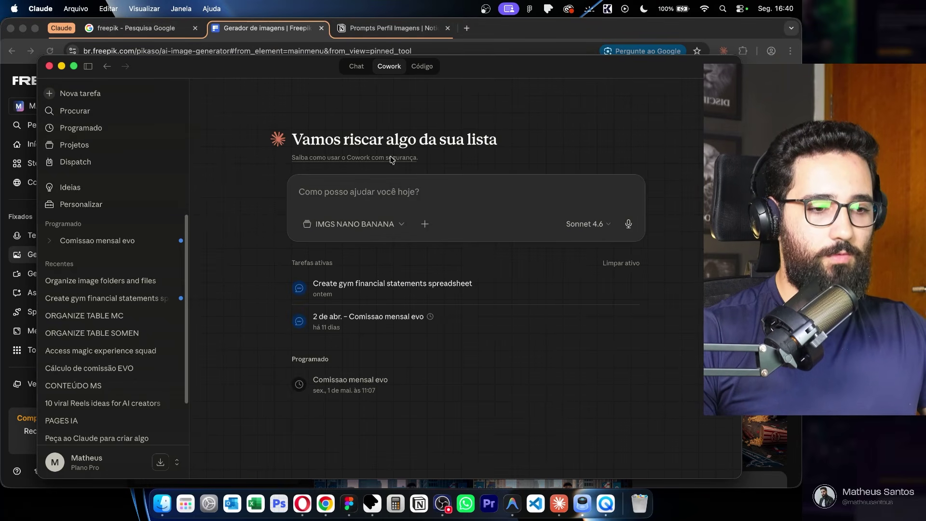
{"action": "left_click", "coordinate": [355, 224]}
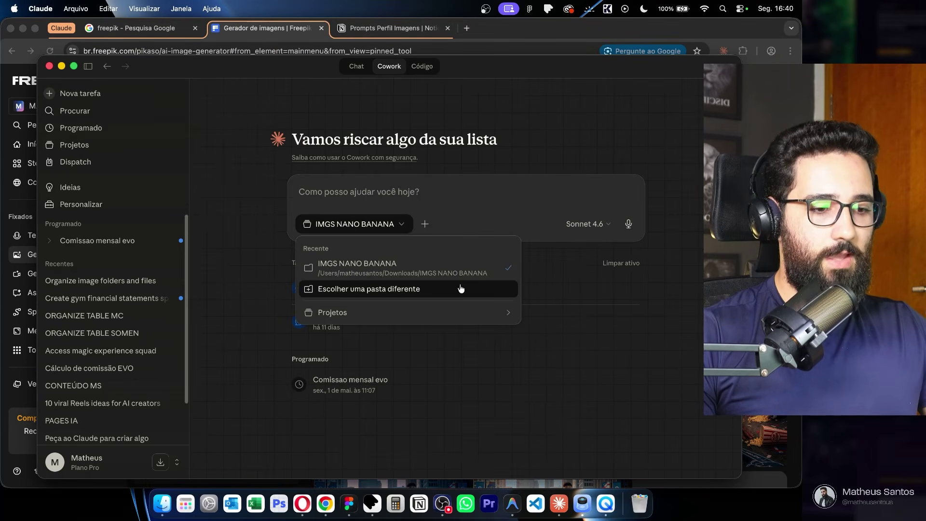
{"action": "left_click", "coordinate": [512, 275]}
- Begin the Cowork task prompt with "acesse o nosso conector do google calendar,"
{"action": "left_click", "coordinate": [377, 189]}
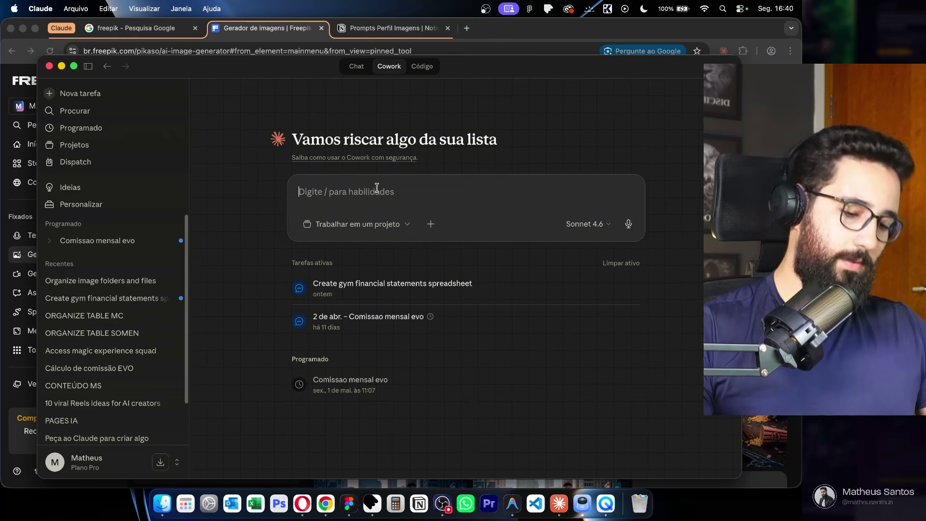
{"action": "type", "text": "acesse"}
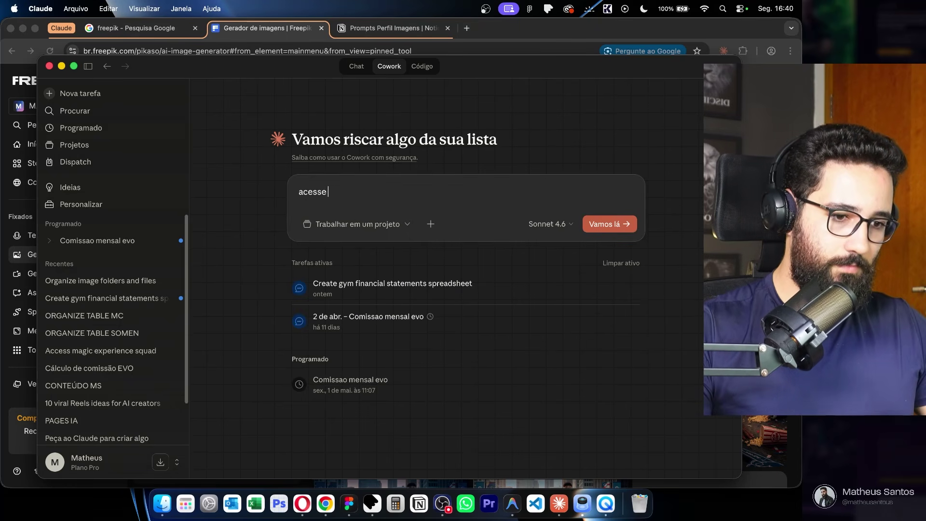
{"action": "type", "text": " o nosso c"}
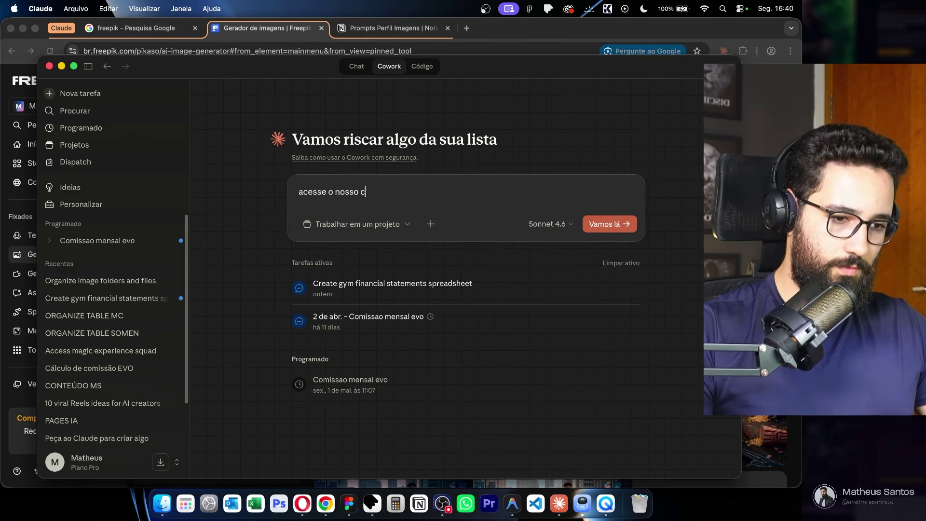
{"action": "type", "text": "on"}
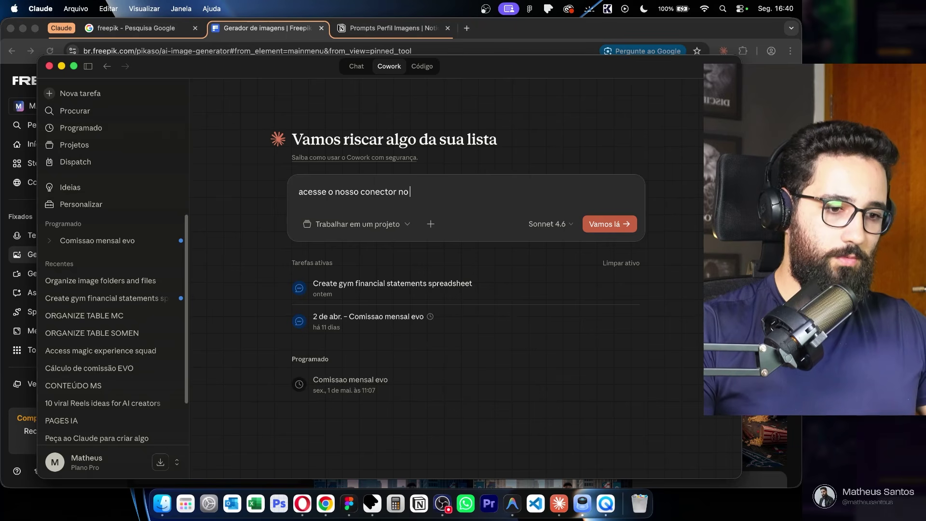
{"action": "type", "text": "ector no"}
{"action": "key", "text": "BackSpace"}
{"action": "key", "text": "BackSpace"}
{"action": "type", "text": "do "}
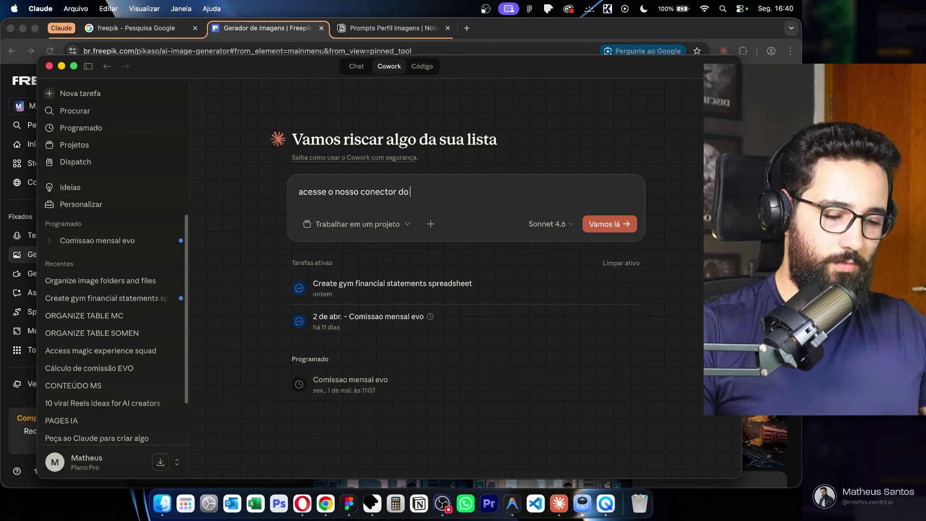
{"action": "type", "text": "go"}
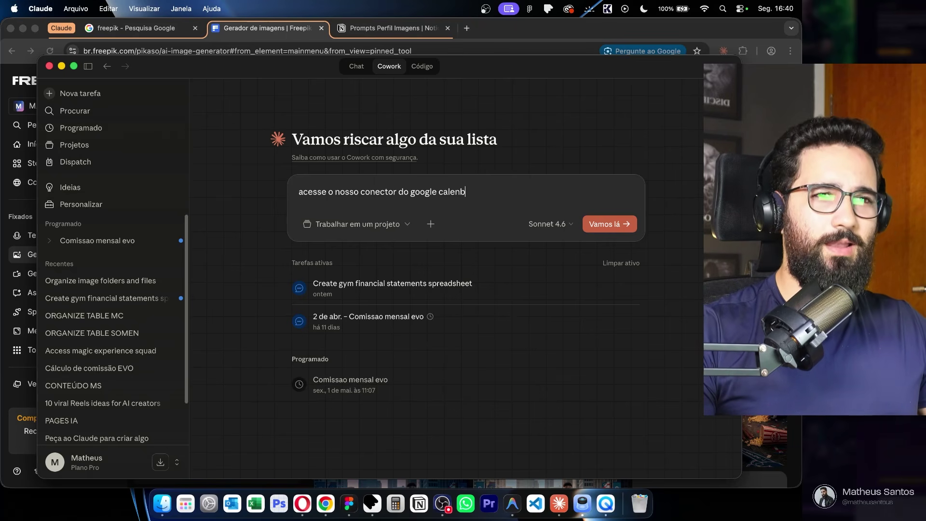
{"action": "type", "text": "ogle calendar,"}
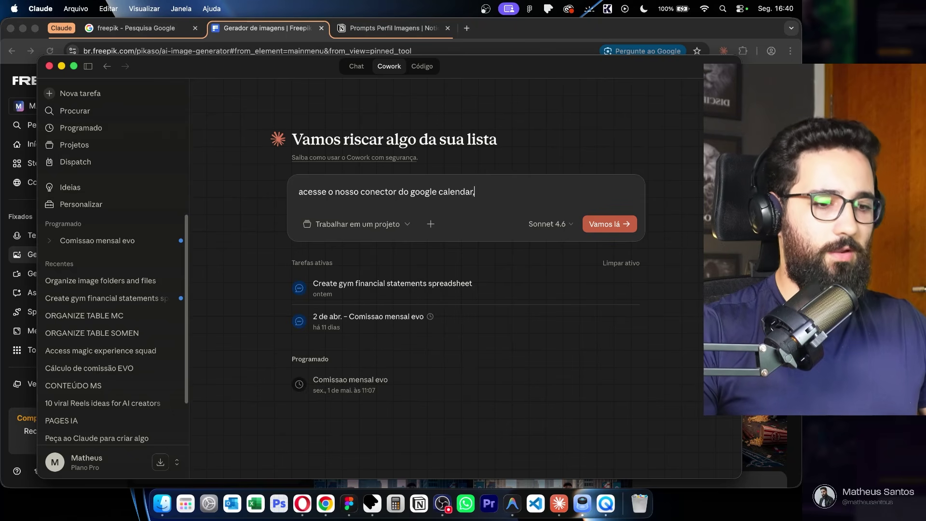
- Extend the prompt to request a "reunião" on "dia 28 de abril as 15h", including the guest's name and e-mail
{"action": "type", "text": " e lance"}
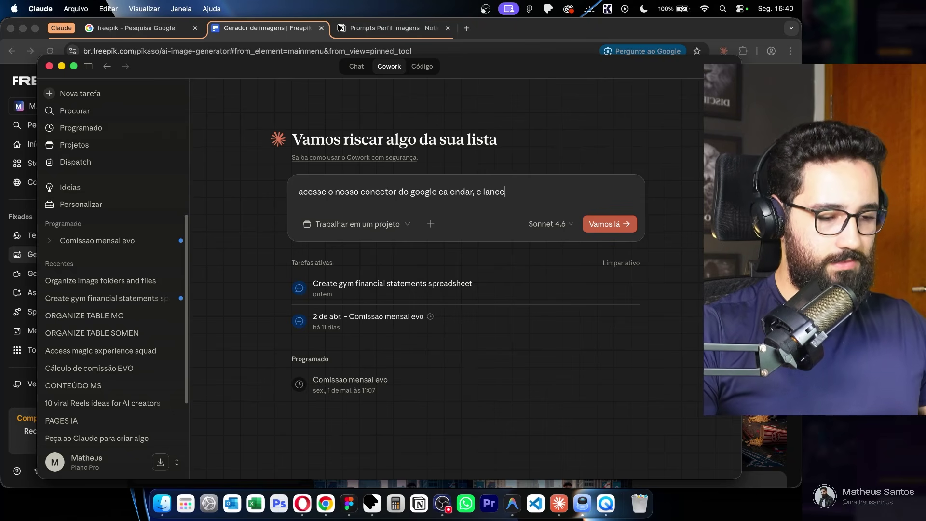
{"action": "type", "text": " um compromisso, dia 28"}
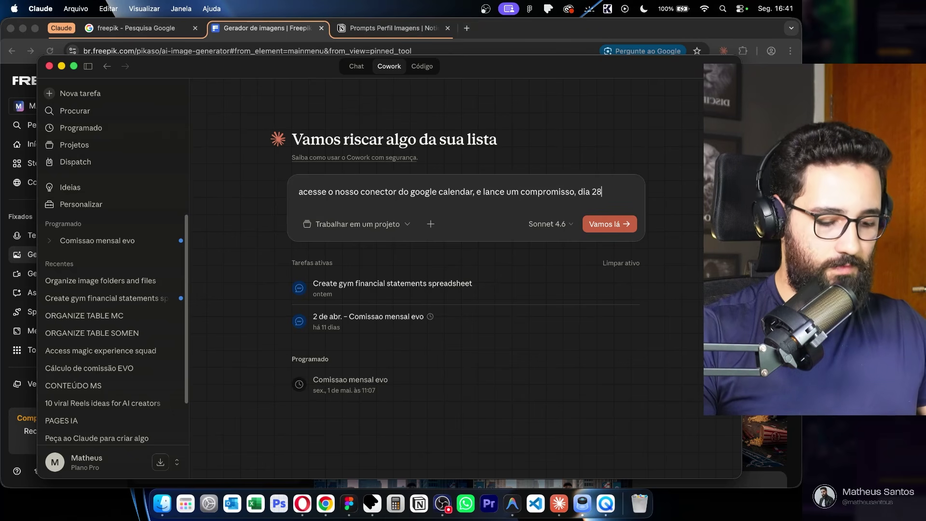
{"action": "type", "text": " de abril "}
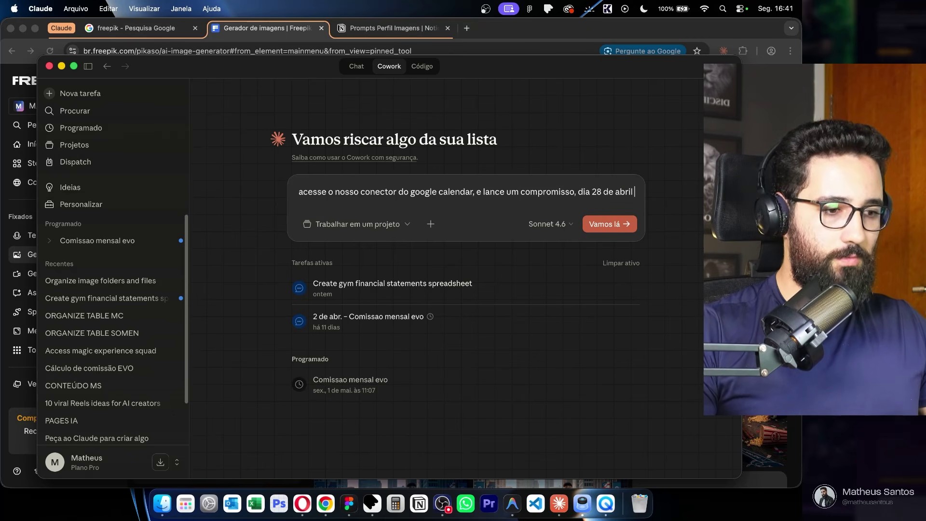
{"action": "type", "text": "as 15h, uma reunião, nome Claudio, e-mail: teste@gmail.com."}
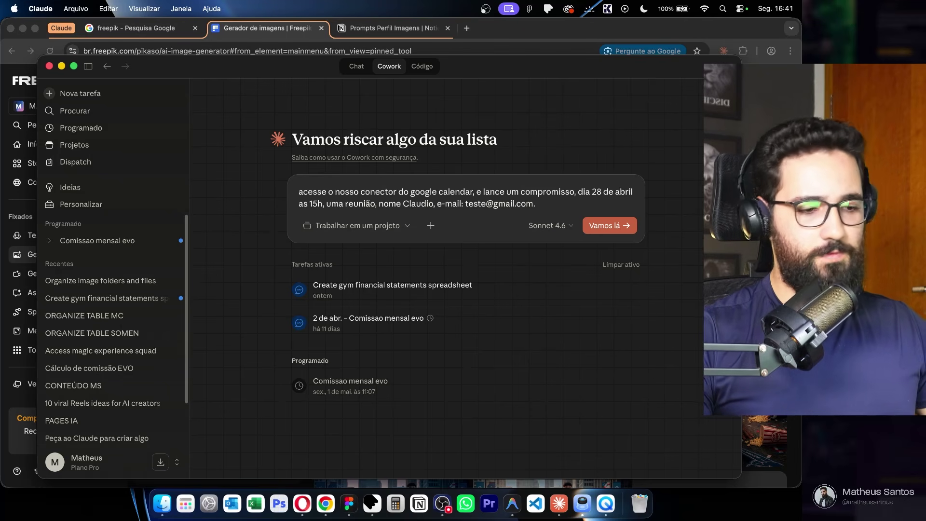
{"action": "key", "text": "shift+Return"}
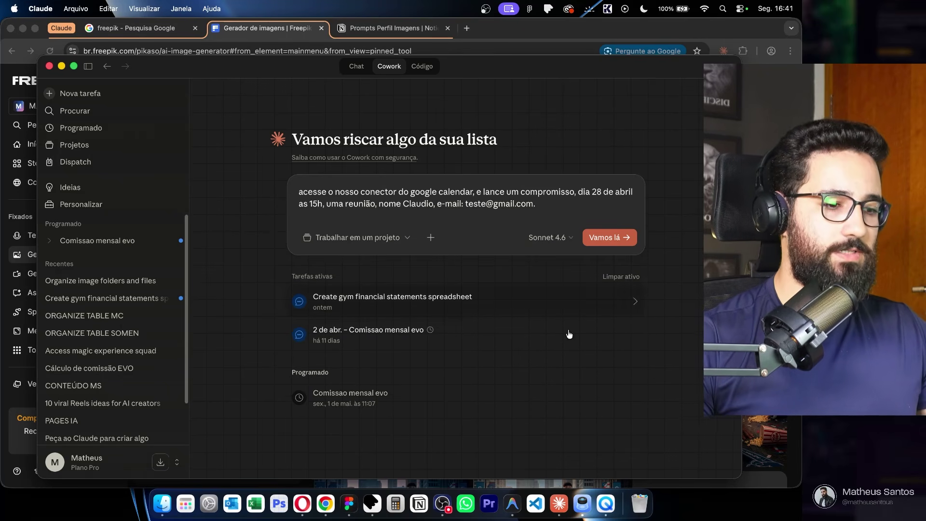
- Submit the task and allow the Google Calendar event creation once
{"action": "left_click", "coordinate": [609, 238]}
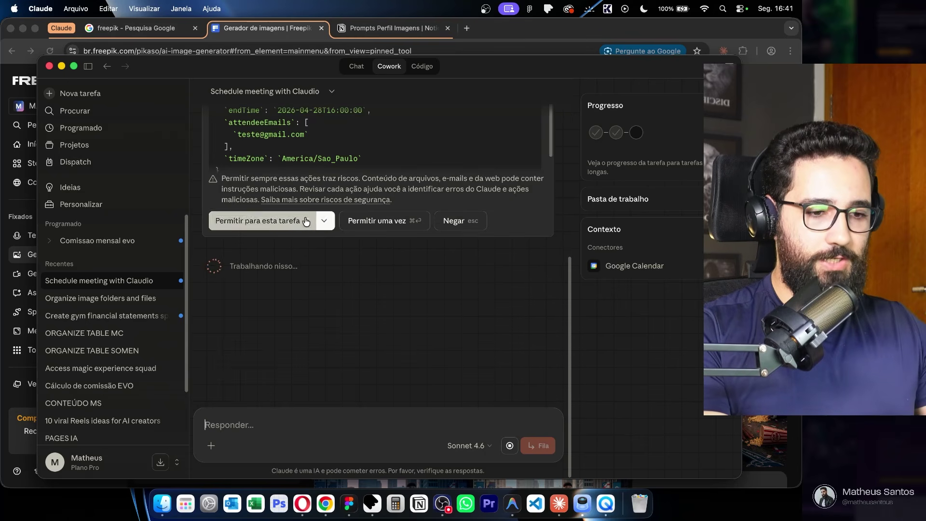
{"action": "left_click", "coordinate": [333, 222]}
{"action": "left_click", "coordinate": [391, 221]}
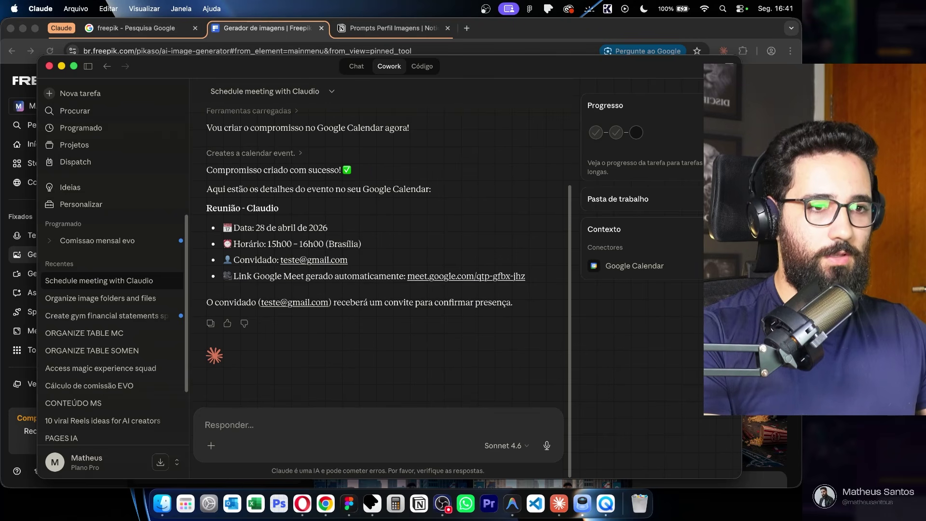
- Check the details of the 28 April 3pm meeting in Google Agenda in Opera, and return to Claude
{"action": "left_click", "coordinate": [303, 504]}
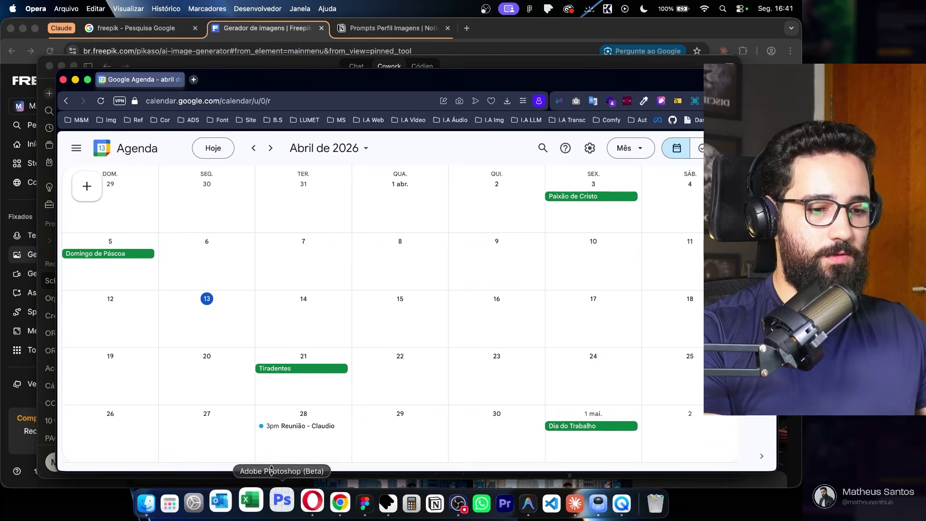
{"action": "left_click", "coordinate": [299, 426]}
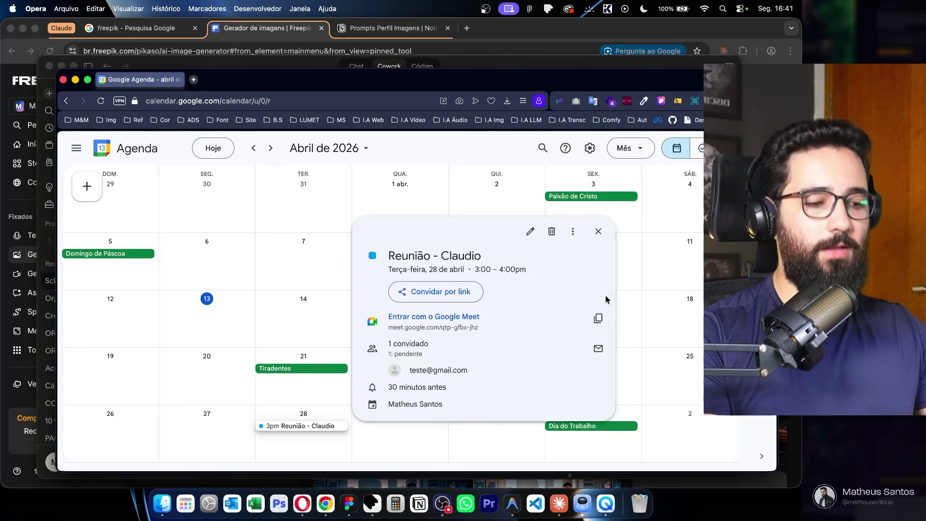
{"action": "key", "text": "Escape"}
{"action": "left_click", "coordinate": [367, 66]}
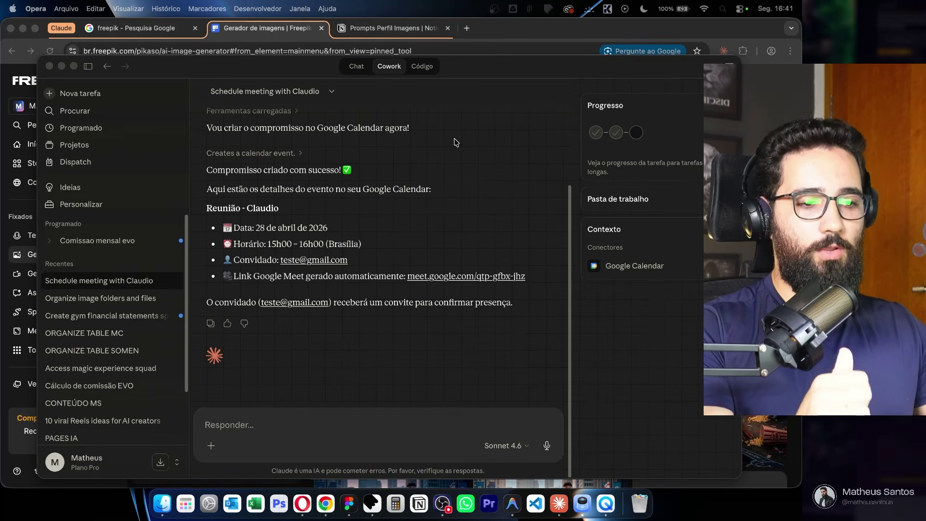
- Switch to Chrome and open the Claude extension's side panel on the Freepik image generator page
{"action": "left_click", "coordinate": [347, 424]}
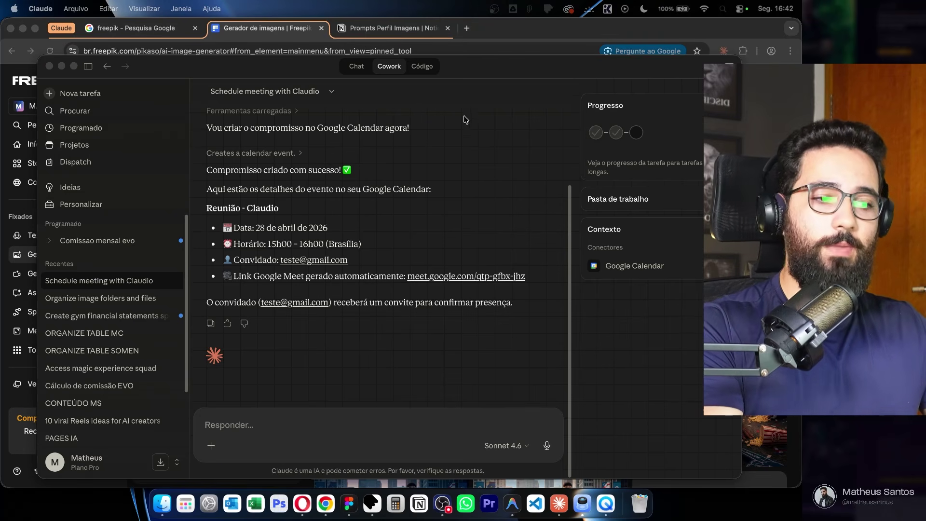
{"action": "left_click", "coordinate": [405, 250]}
{"action": "left_click", "coordinate": [486, 34]}
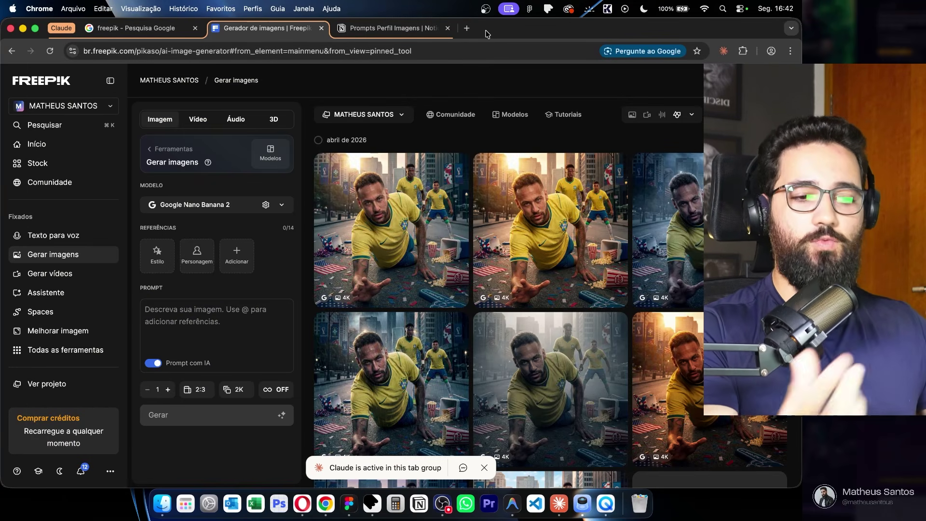
{"action": "left_click", "coordinate": [723, 50]}
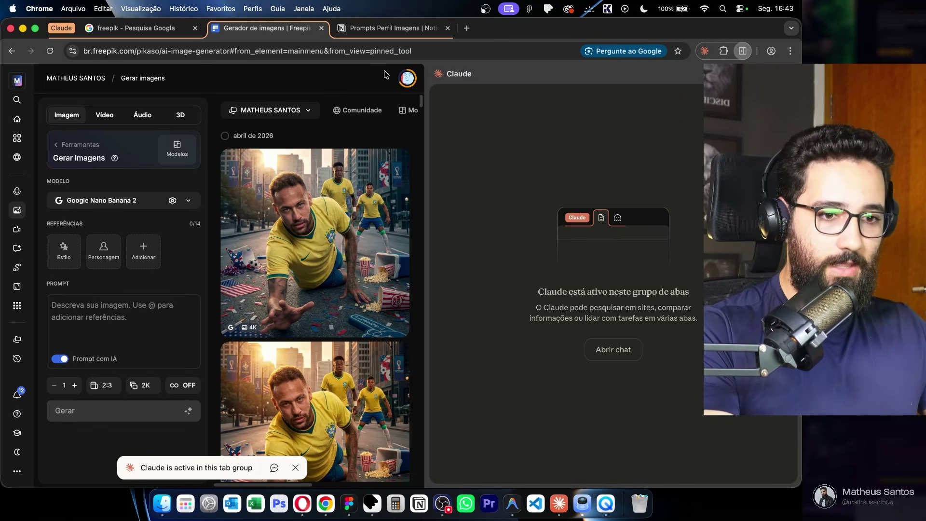
- Collapse and re-expand the Claude tab group, and close its Google search tab for freepik
{"action": "left_click", "coordinate": [62, 28]}
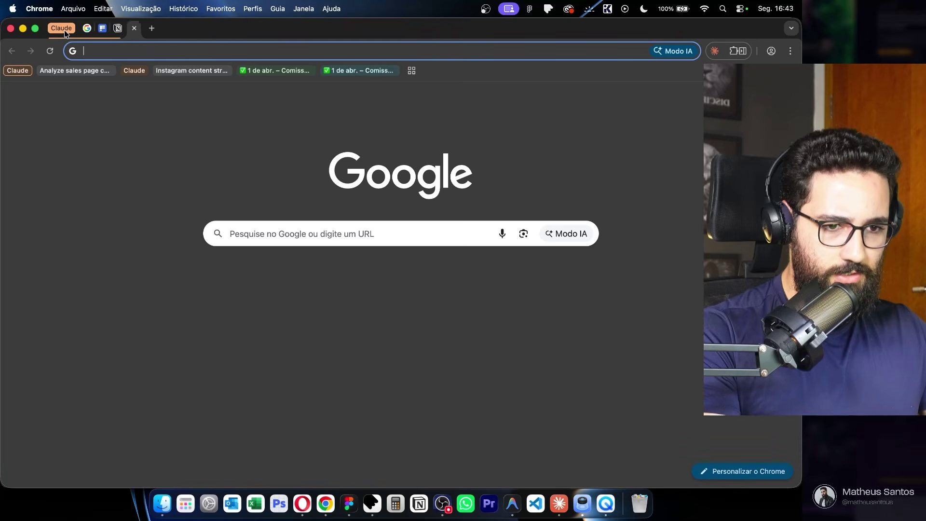
{"action": "left_click", "coordinate": [61, 28]}
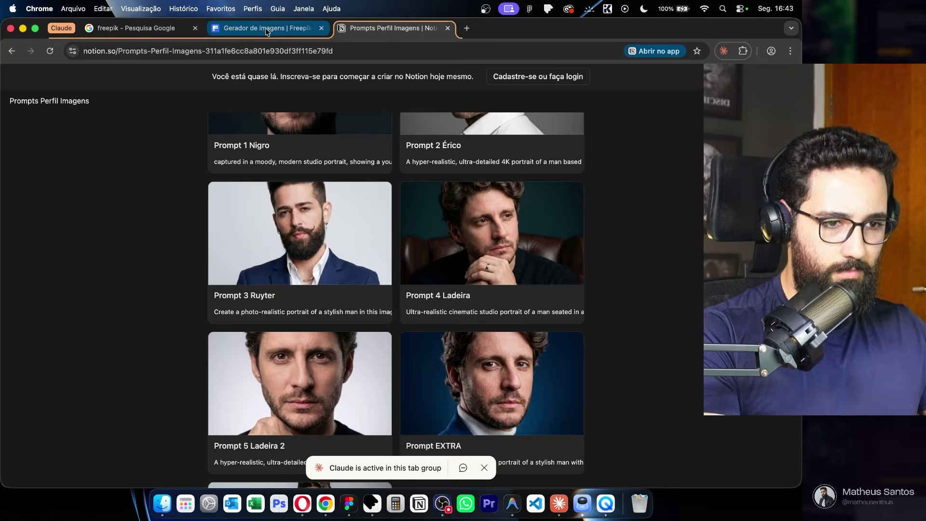
{"action": "left_click", "coordinate": [155, 29]}
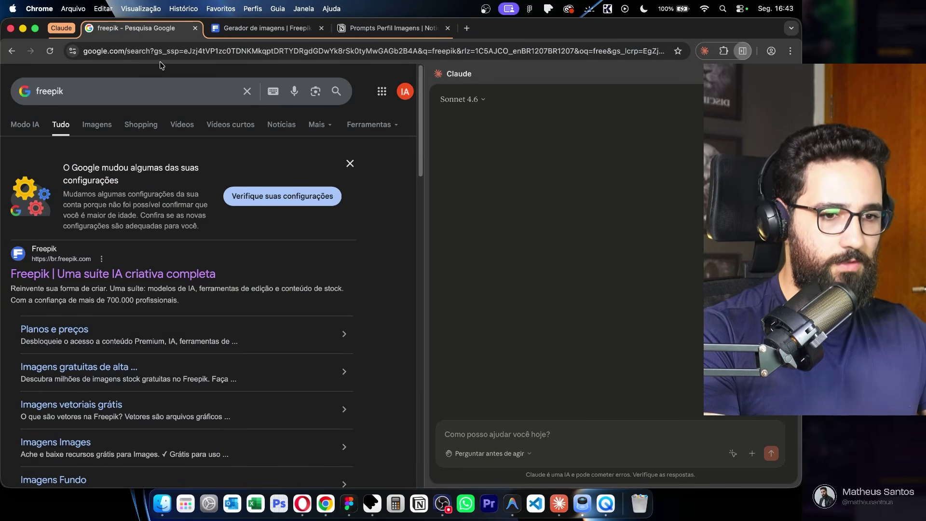
{"action": "left_click", "coordinate": [195, 28]}
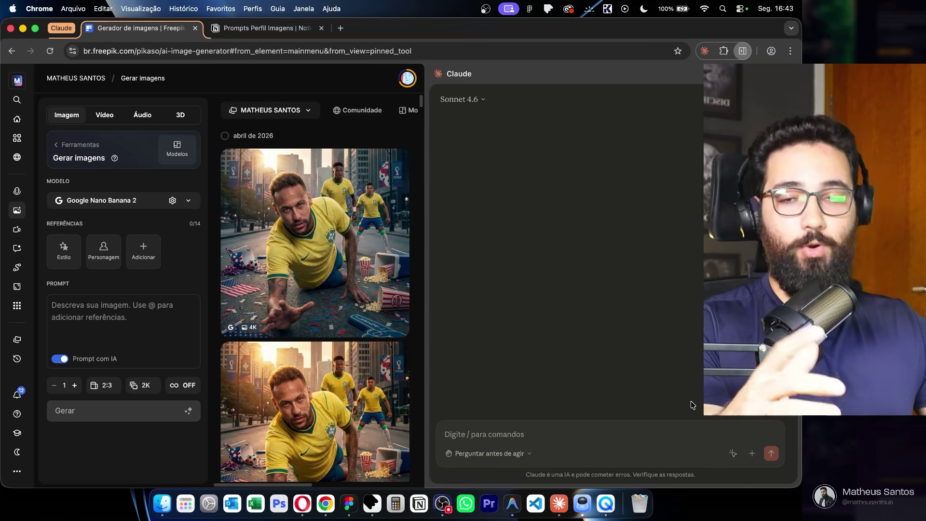
- Request a workflow recording in the Claude extension and grant it microphone access using the fifine Microphone
{"action": "left_click", "coordinate": [732, 455]}
{"action": "left_click", "coordinate": [641, 459]}
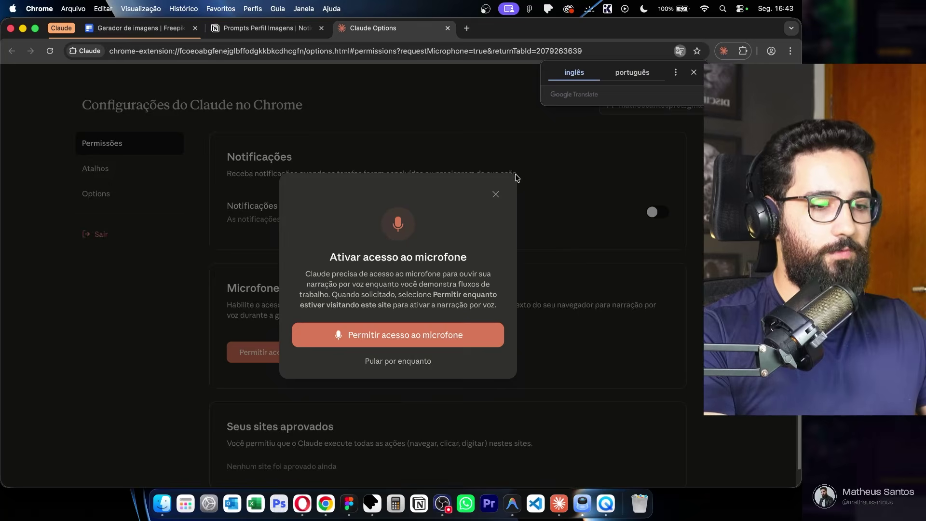
{"action": "left_click", "coordinate": [429, 203]}
{"action": "left_click", "coordinate": [148, 149]}
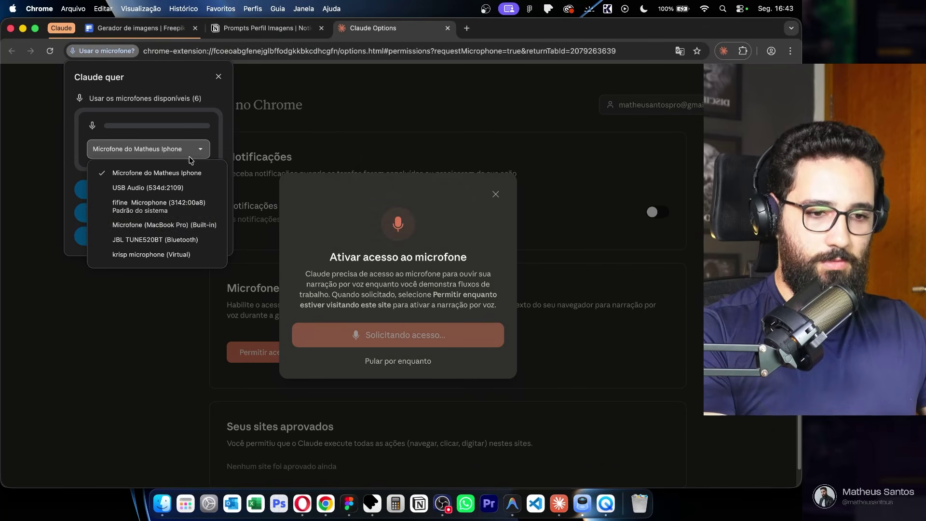
{"action": "left_click", "coordinate": [118, 206]}
{"action": "left_click", "coordinate": [178, 187]}
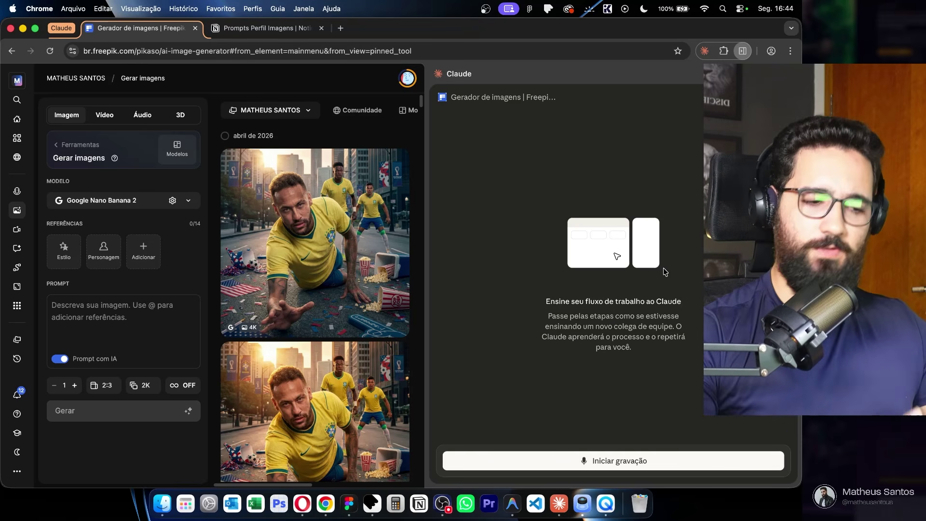
{"action": "left_click", "coordinate": [641, 460]}
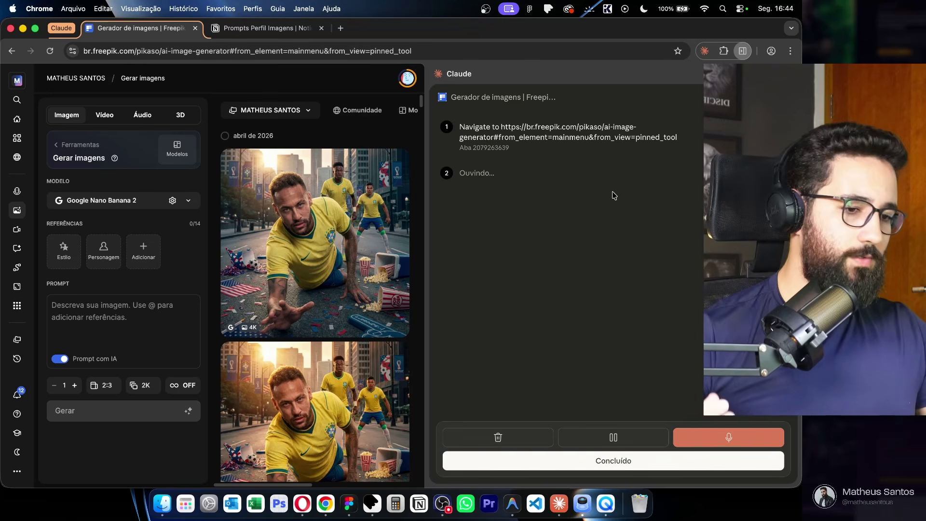
{"action": "left_click", "coordinate": [562, 461]}
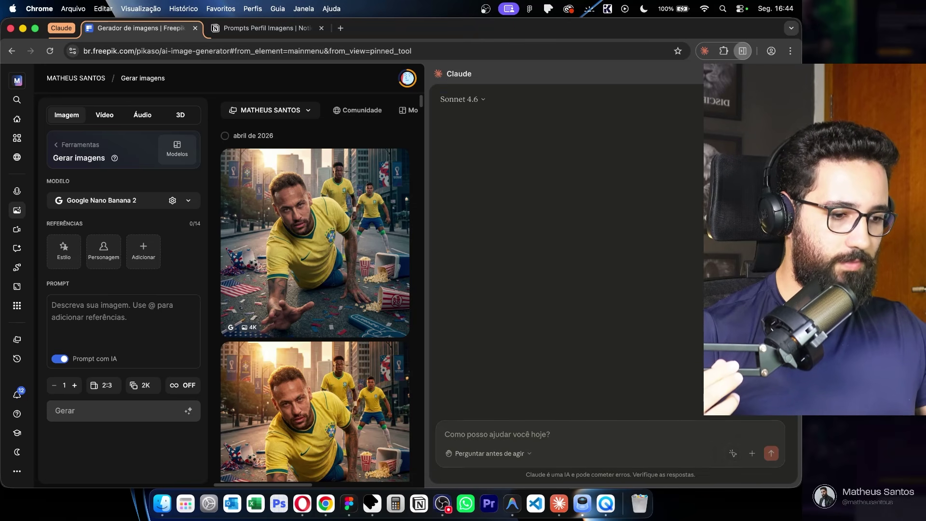
{"action": "left_click", "coordinate": [733, 454]}
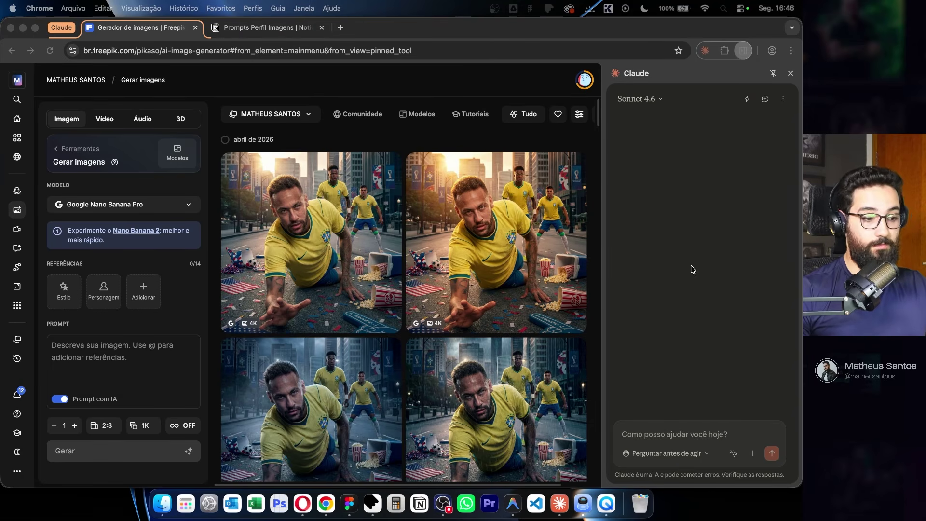
- Start a workflow recording on the Freepik page and close the open Prompt 1 Nigro entry in the Notion tab
{"action": "left_click", "coordinate": [732, 454]}
{"action": "left_click", "coordinate": [675, 458]}
{"action": "left_click", "coordinate": [265, 28]}
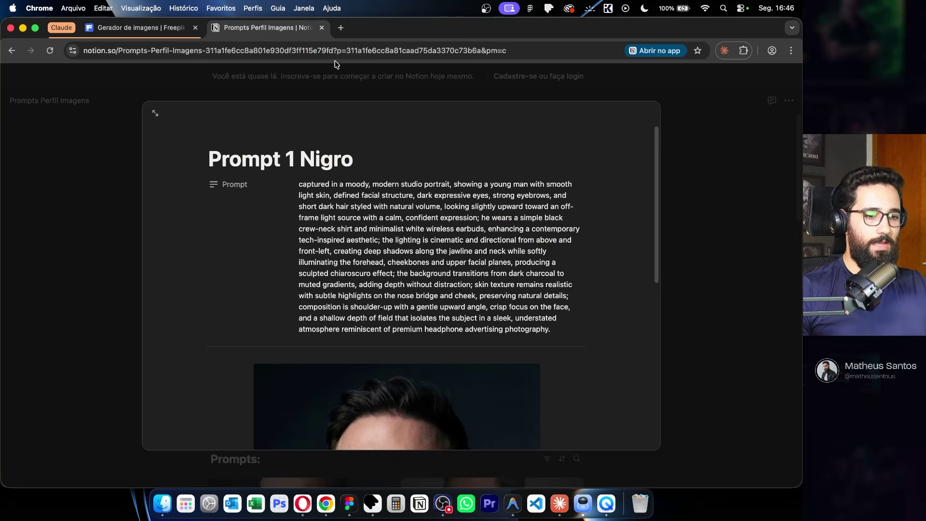
{"action": "left_click", "coordinate": [341, 51]}
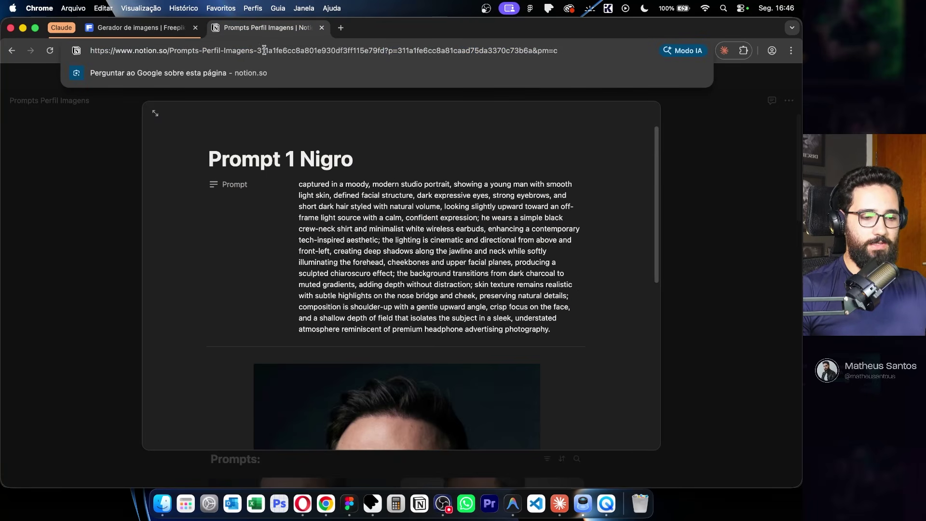
{"action": "left_click", "coordinate": [699, 200]}
- Discard the current recording from the Freepik page and start a fresh workflow recording
{"action": "left_click", "coordinate": [203, 29]}
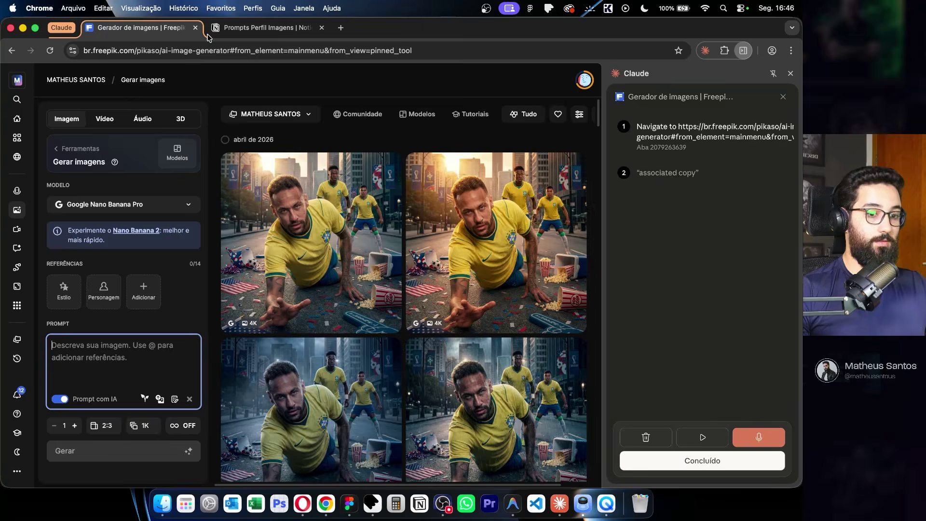
{"action": "left_click", "coordinate": [646, 437]}
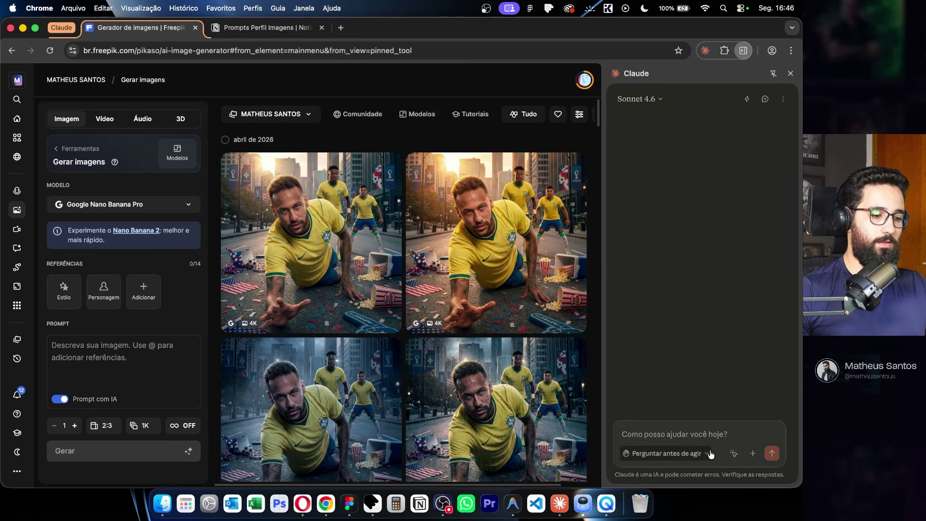
{"action": "left_click", "coordinate": [739, 453]}
{"action": "left_click", "coordinate": [715, 461]}
- Open the Prompt 1 Nigro entry on the Notion prompts page and copy its prompt text
{"action": "left_click", "coordinate": [274, 30]}
{"action": "left_click", "coordinate": [357, 50]}
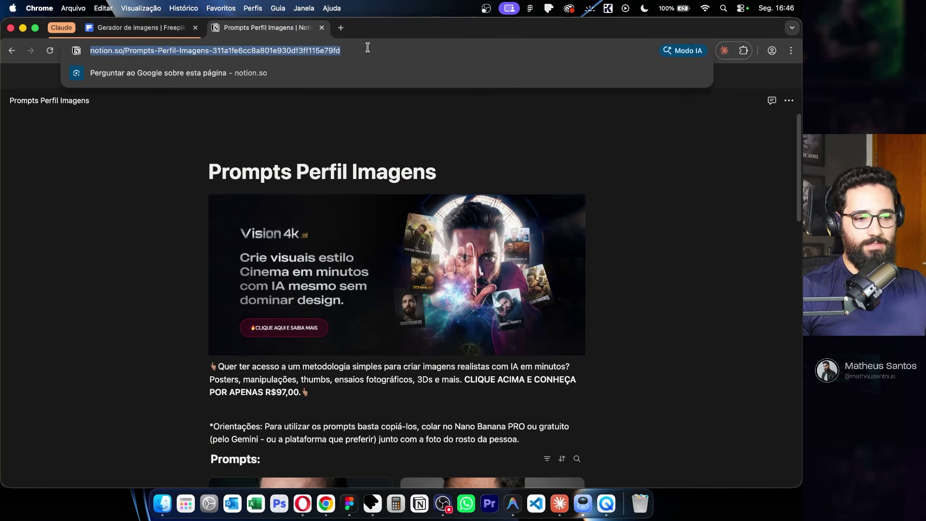
{"action": "scroll", "coordinate": [191, 183], "scroll_direction": "down", "scroll_amount": 5}
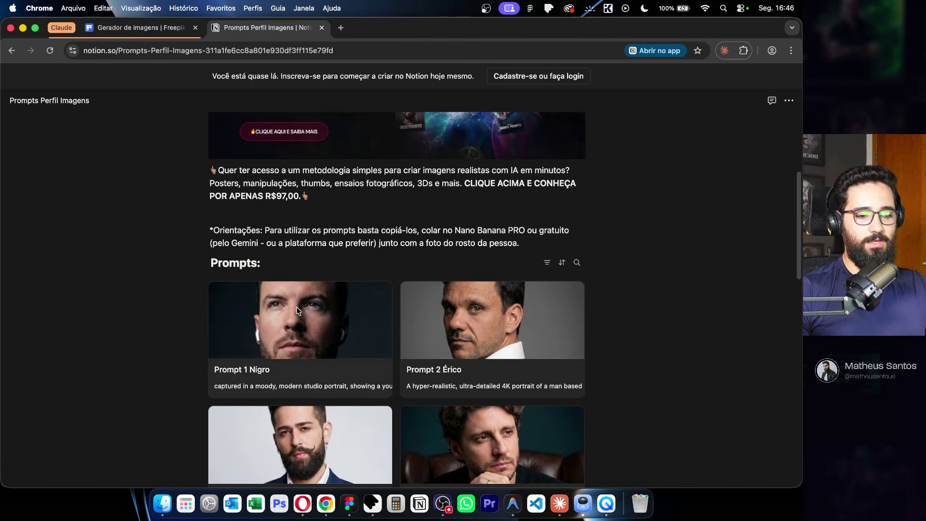
{"action": "scroll", "coordinate": [261, 309], "scroll_direction": "down", "scroll_amount": 5}
{"action": "scroll", "coordinate": [372, 368], "scroll_direction": "up", "scroll_amount": 3}
{"action": "scroll", "coordinate": [399, 350], "scroll_direction": "down", "scroll_amount": 4}
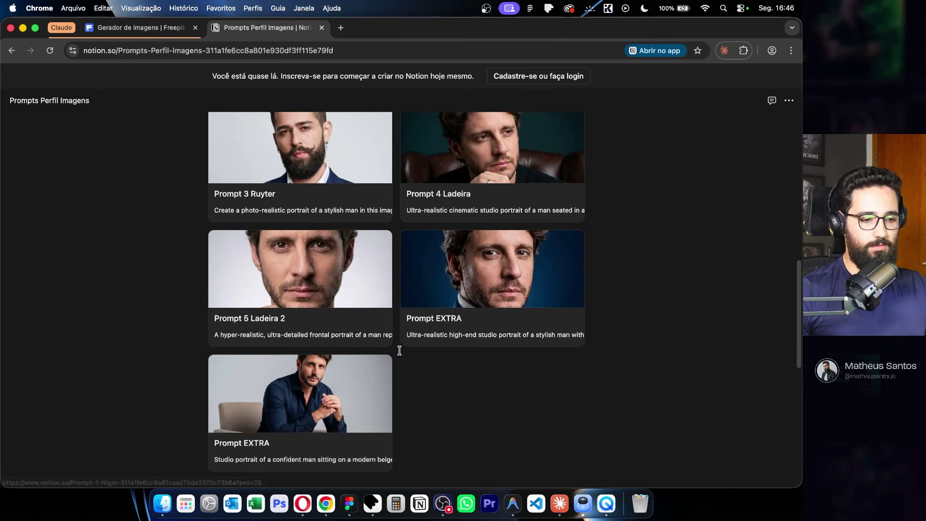
{"action": "scroll", "coordinate": [347, 248], "scroll_direction": "up", "scroll_amount": 5}
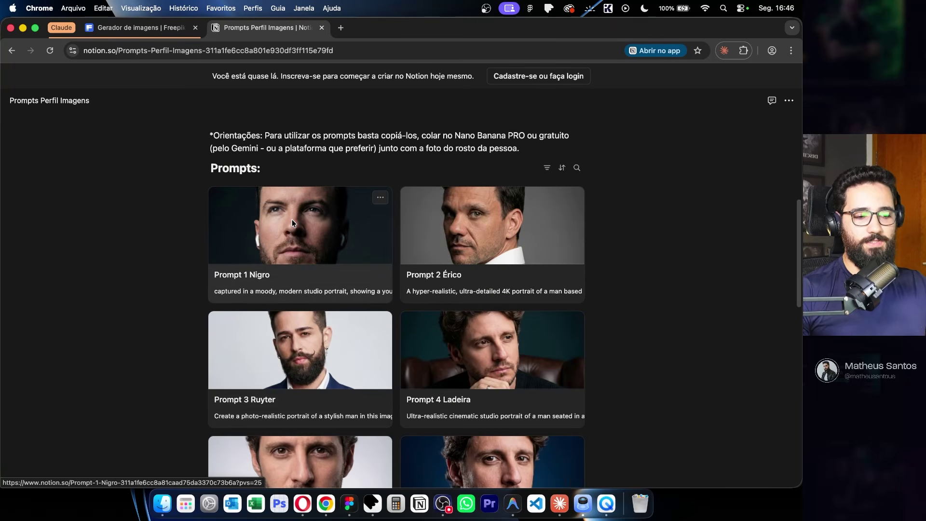
{"action": "left_click", "coordinate": [292, 223]}
{"action": "scroll", "coordinate": [428, 331], "scroll_direction": "down", "scroll_amount": 5}
{"action": "scroll", "coordinate": [482, 266], "scroll_direction": "up", "scroll_amount": 5}
{"action": "left_click", "coordinate": [575, 186]}
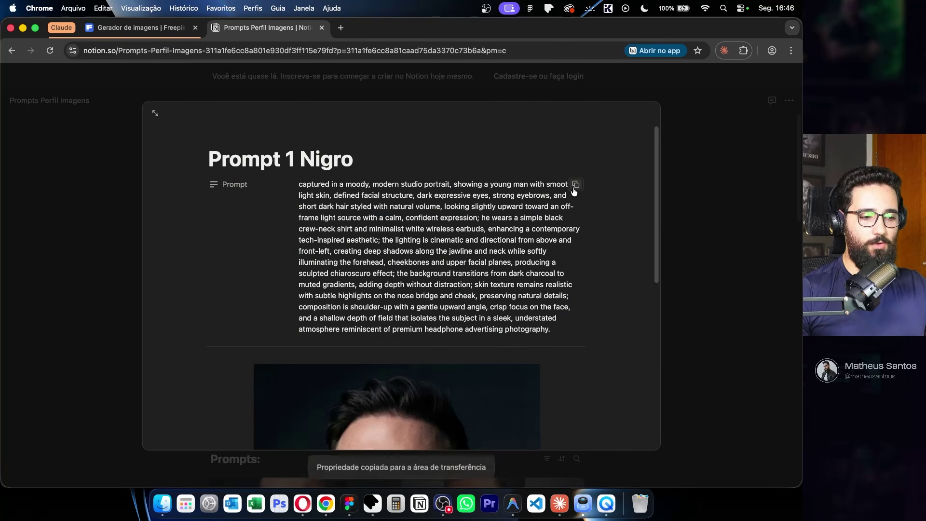
- Return to the Freepik image generator and highlight its page address for the recording
{"action": "left_click", "coordinate": [125, 28]}
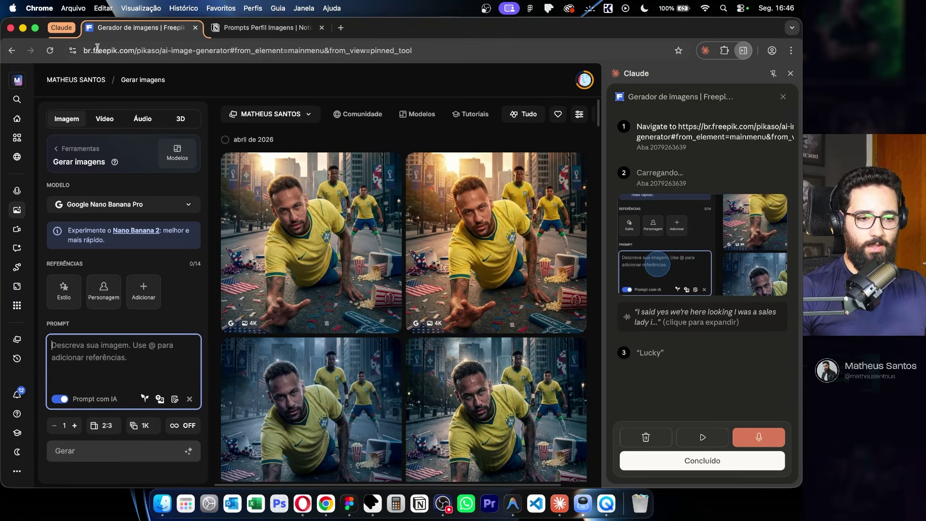
{"action": "left_click", "coordinate": [145, 47]}
{"action": "left_click_drag", "start_coordinate": [113, 48], "coordinate": [232, 63]}
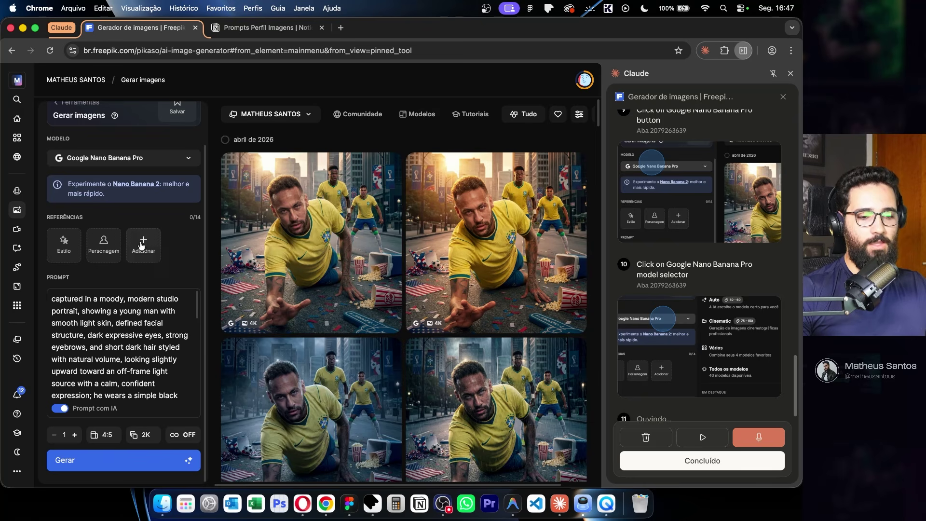
- Highlight the Notion page's address, look over the Prompt 1 Nigro entry, and return to the Freepik tab
{"action": "left_click", "coordinate": [268, 28]}
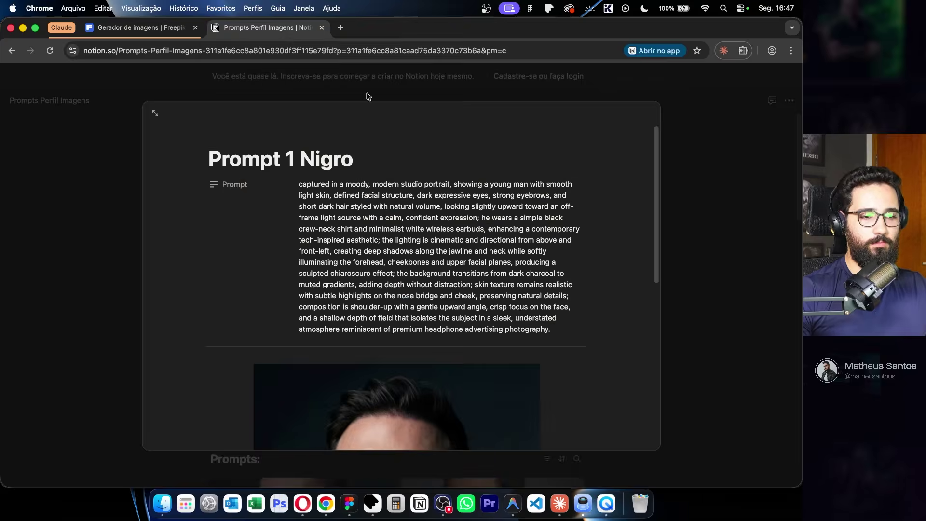
{"action": "left_click", "coordinate": [117, 45]}
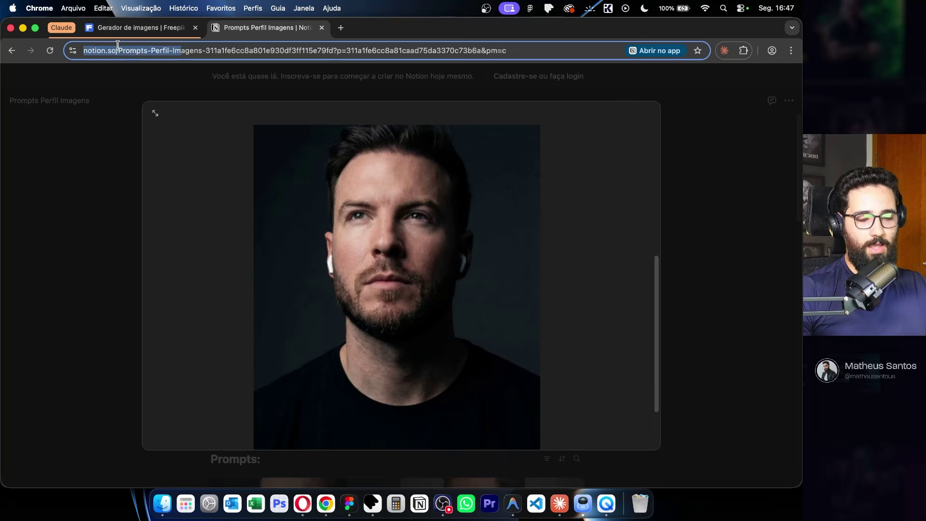
{"action": "scroll", "coordinate": [475, 334], "scroll_direction": "up", "scroll_amount": 10}
{"action": "key", "text": "ctrl+shift+Tab"}
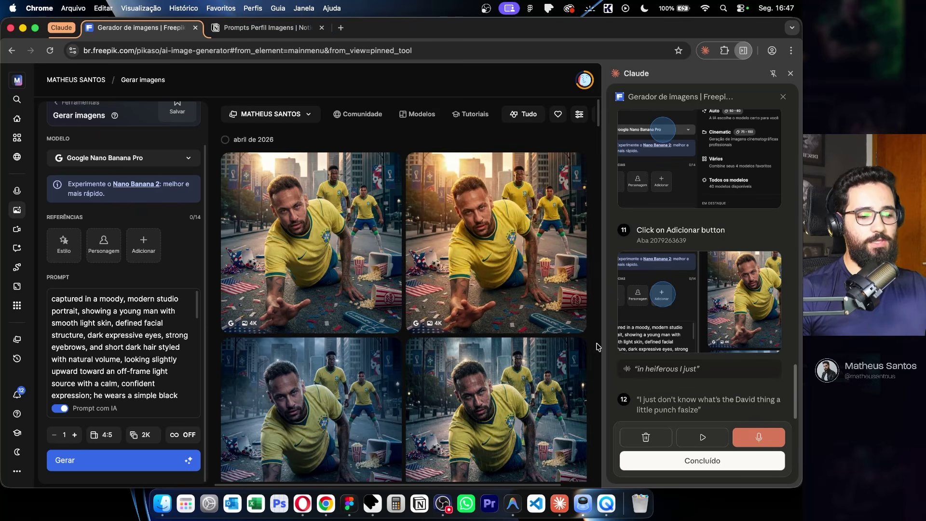
- Finish the workflow recording to generate its shortcut, and close the Prompt 1 Nigro entry in the Notion tab
{"action": "left_click", "coordinate": [629, 460]}
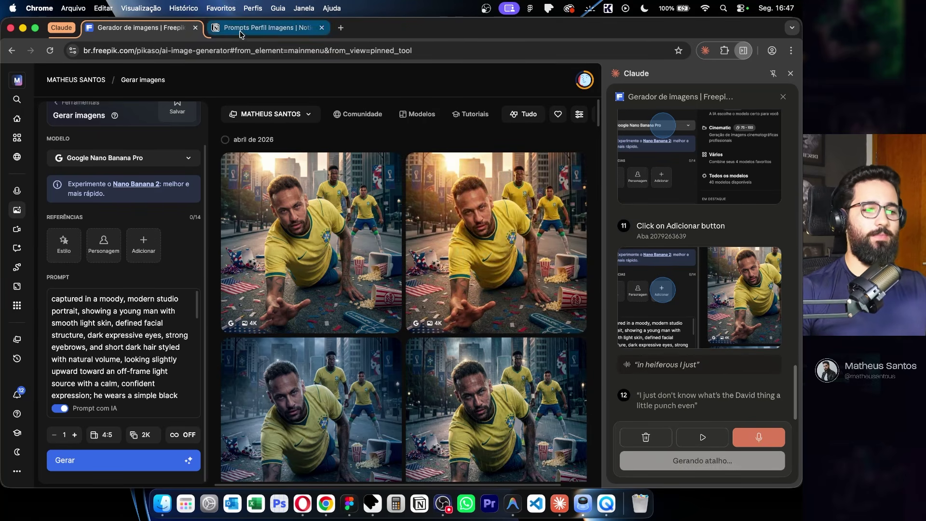
{"action": "left_click", "coordinate": [265, 27]}
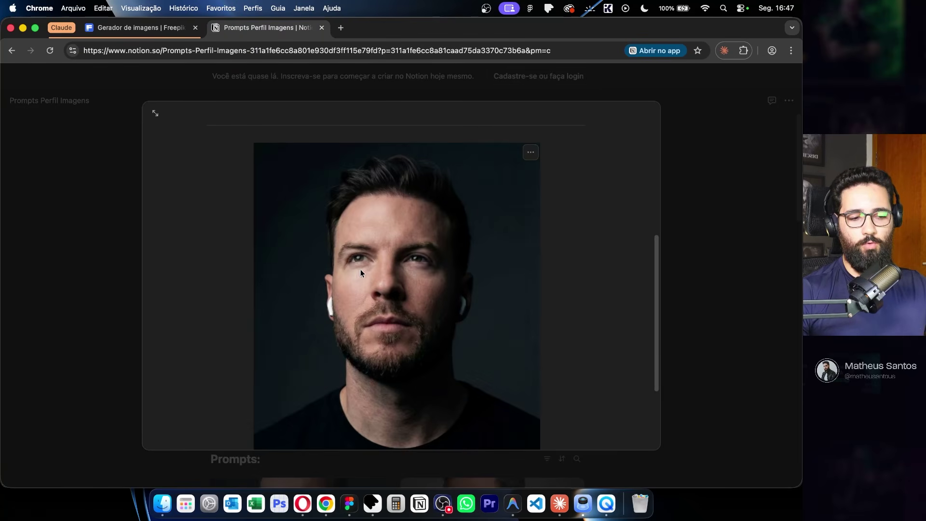
{"action": "left_click", "coordinate": [674, 260]}
{"action": "scroll", "coordinate": [675, 270], "scroll_direction": "down", "scroll_amount": 1}
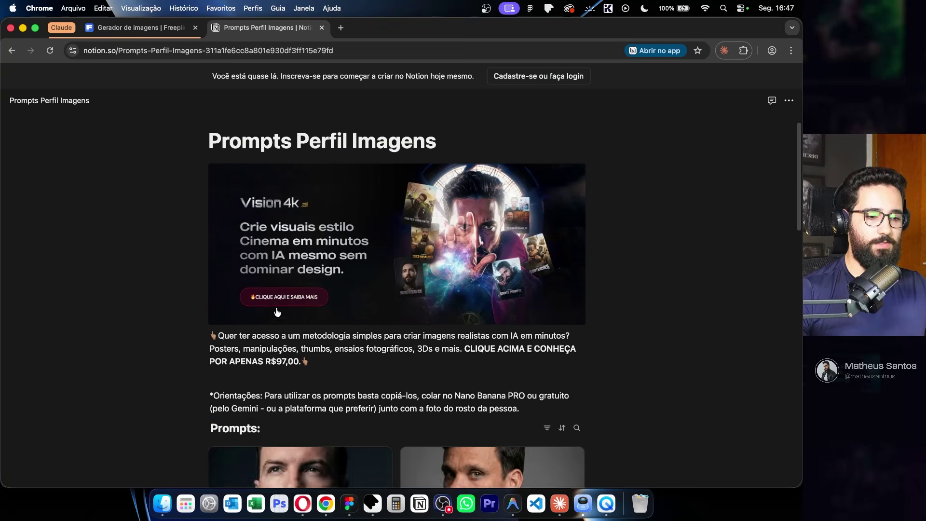
- Return to the Freepik tab, name the new shortcut generar-img-notion, and read through its generated prompt
{"action": "key", "text": "ctrl+shift+Tab"}
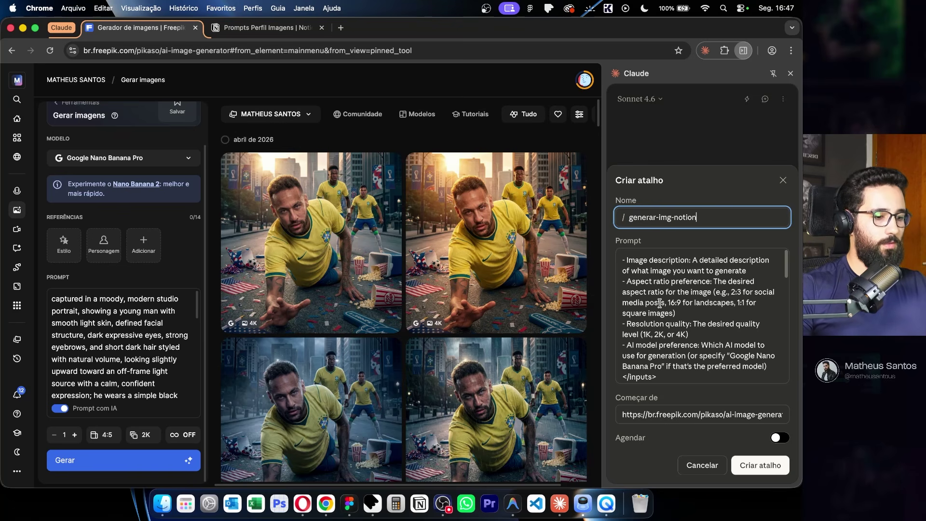
{"action": "scroll", "coordinate": [660, 303], "scroll_direction": "down", "scroll_amount": 10}
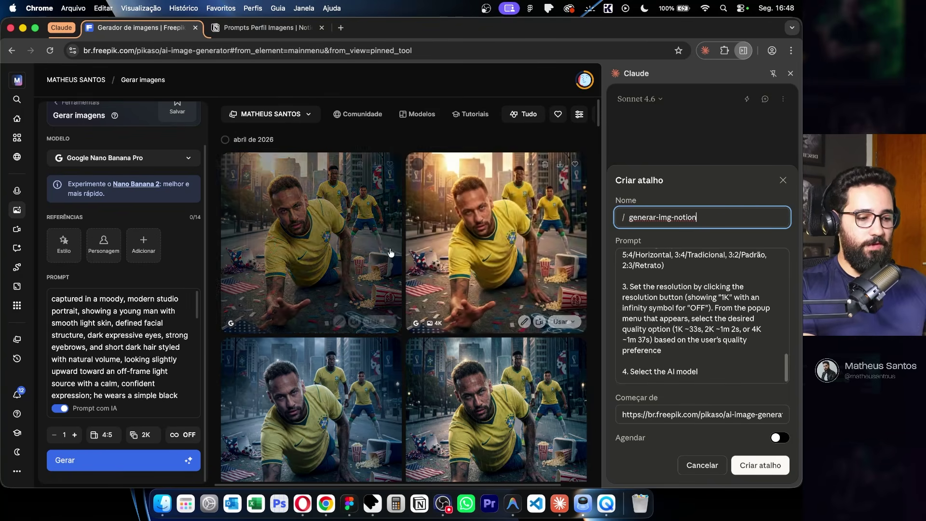
- Try scheduling the shortcut with a Mensal frequency, and look over the day, time and model options
{"action": "left_click", "coordinate": [778, 438]}
{"action": "left_click", "coordinate": [660, 381]}
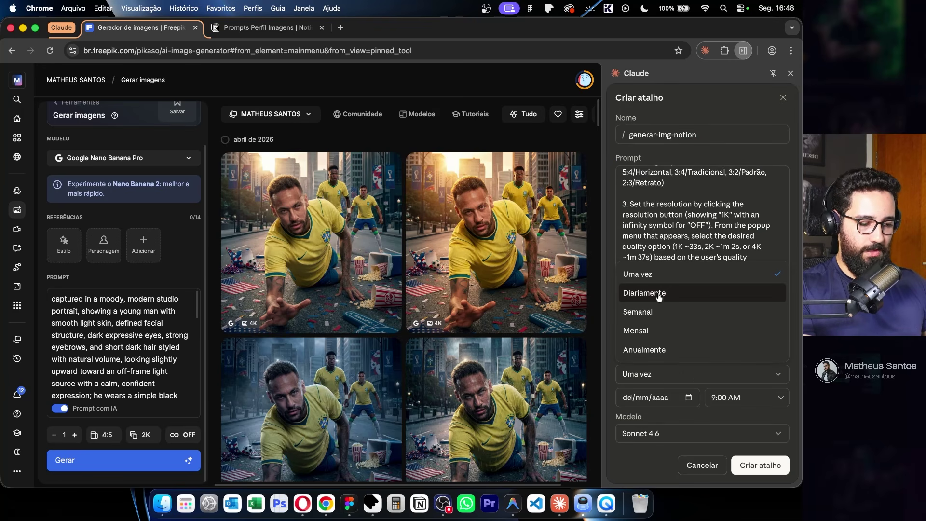
{"action": "left_click", "coordinate": [636, 331]}
{"action": "left_click", "coordinate": [680, 398]}
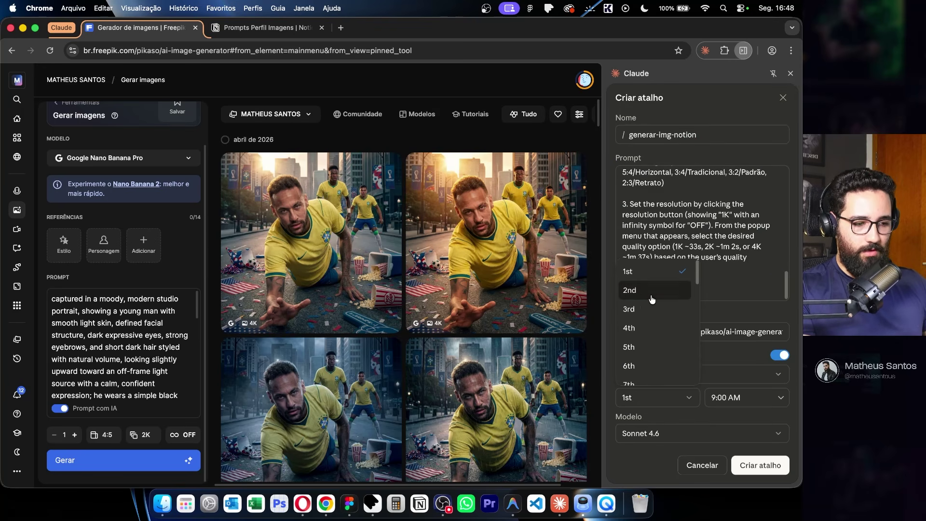
{"action": "left_click", "coordinate": [741, 398]}
{"action": "left_click", "coordinate": [672, 416]}
{"action": "left_click", "coordinate": [661, 433]}
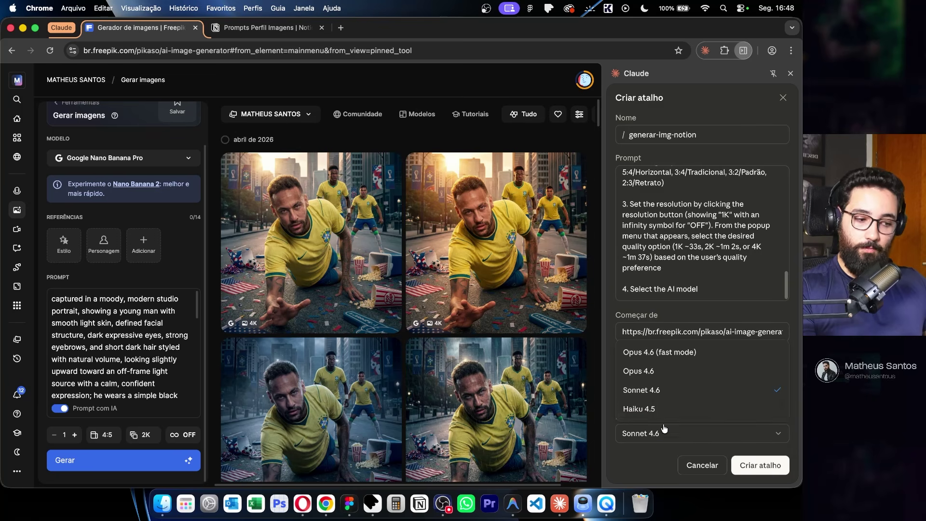
{"action": "left_click", "coordinate": [688, 292]}
{"action": "left_click", "coordinate": [688, 292]}
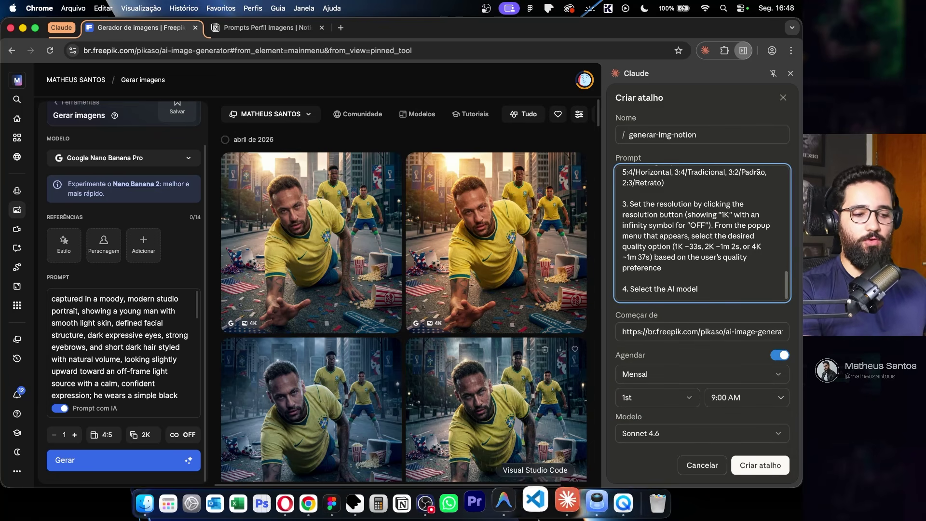
- Switch to the Claude desktop app, view its scheduled Cowork tasks, and return to the shortcut form in Chrome
{"action": "left_click", "coordinate": [560, 503]}
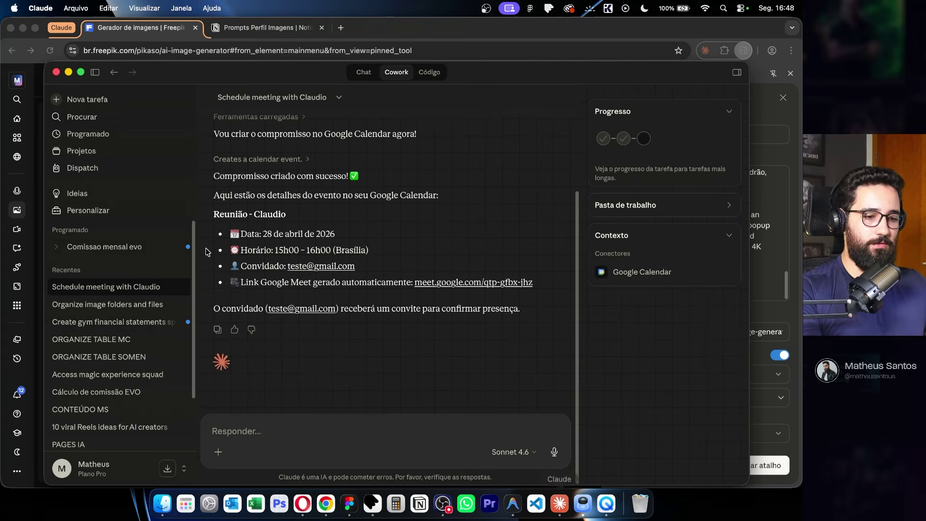
{"action": "left_click", "coordinate": [104, 140]}
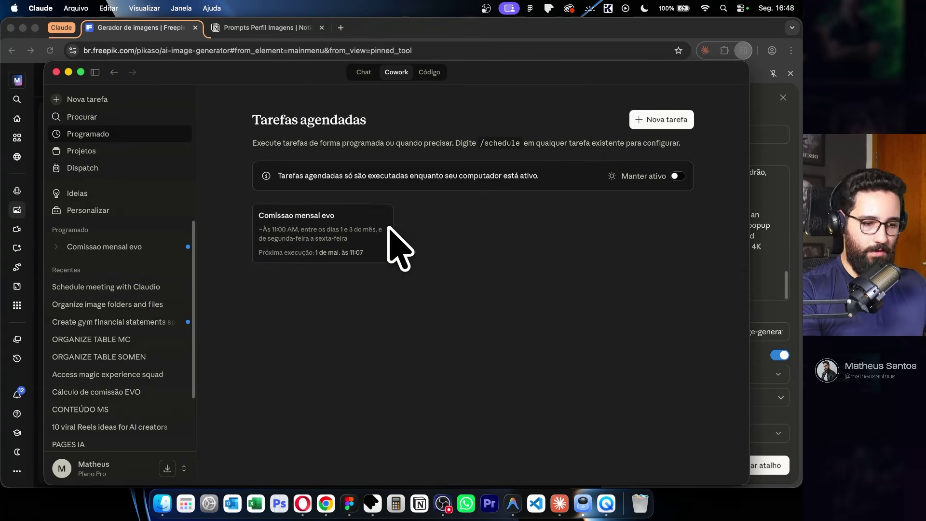
{"action": "left_click", "coordinate": [788, 377]}
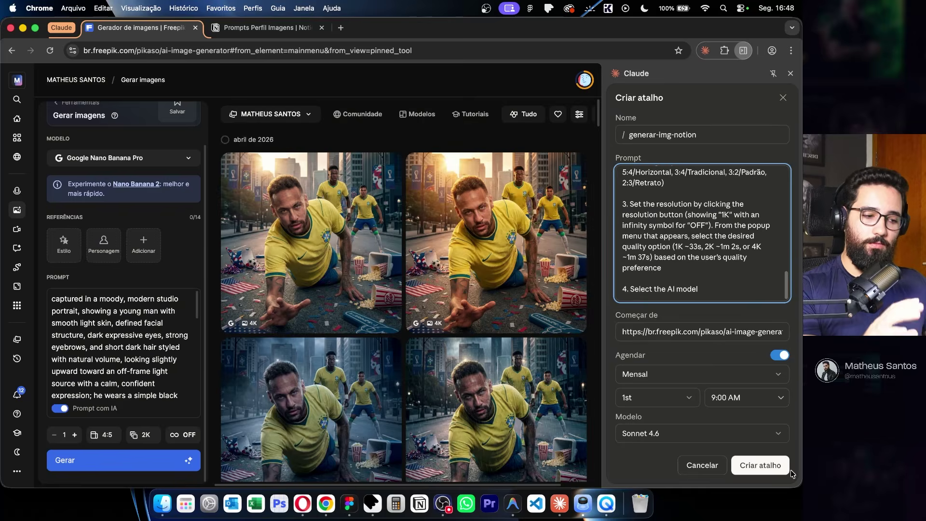
- Turn off scheduling and create the generar-img-notion shortcut
{"action": "left_click", "coordinate": [780, 357]}
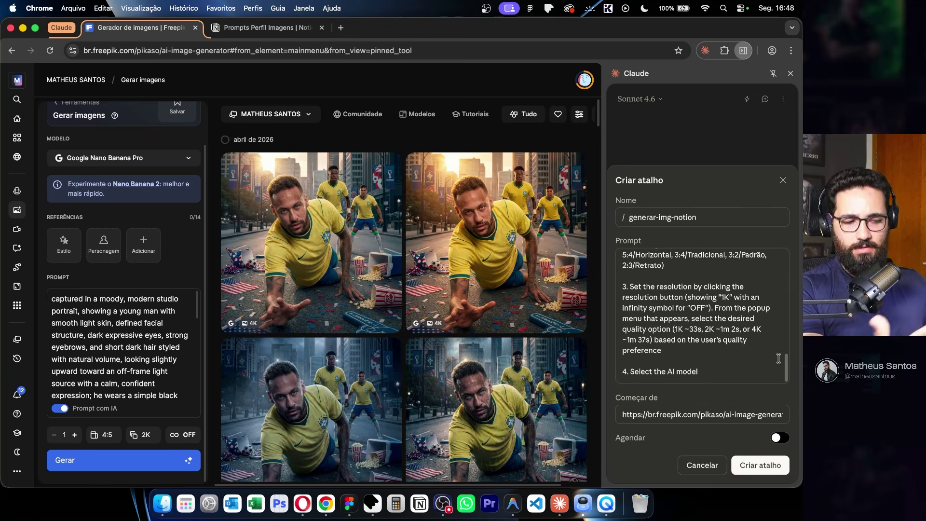
{"action": "double_click", "coordinate": [709, 216]}
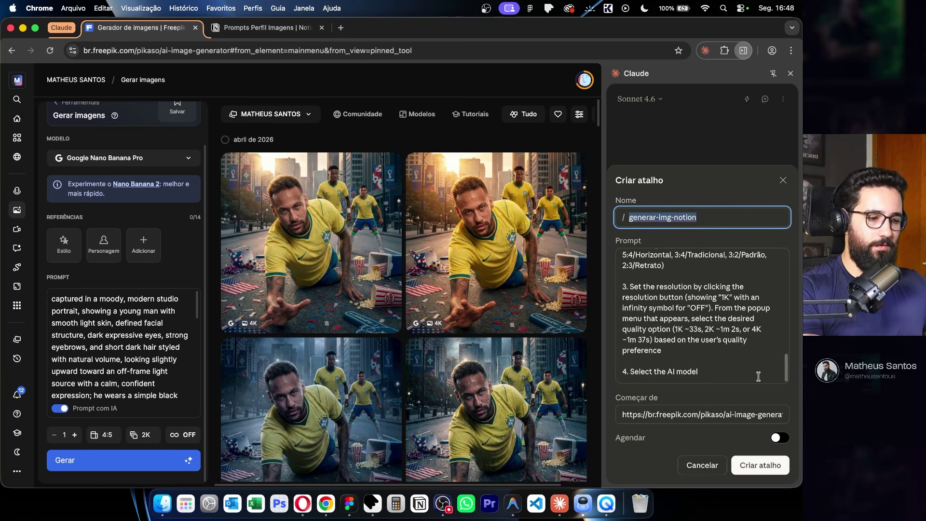
{"action": "left_click", "coordinate": [767, 464]}
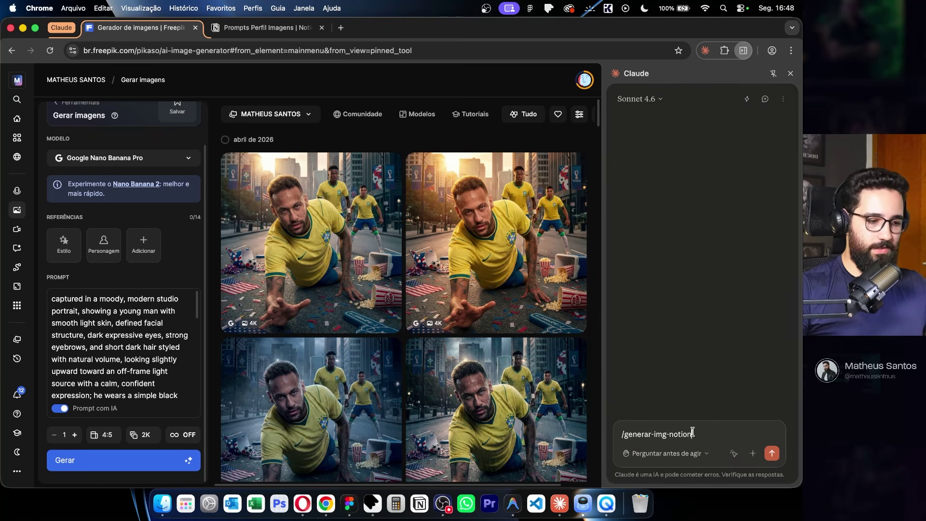
- Insert the generar-img-notion shortcut in the Claude chat and run it in Perguntar antes de agir mode
{"action": "type", "text": "/g"}
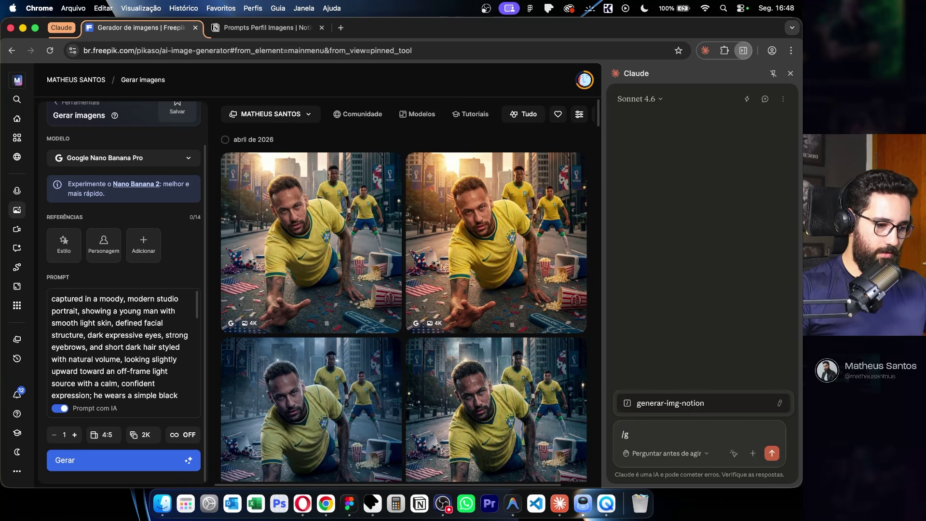
{"action": "left_click", "coordinate": [717, 408]}
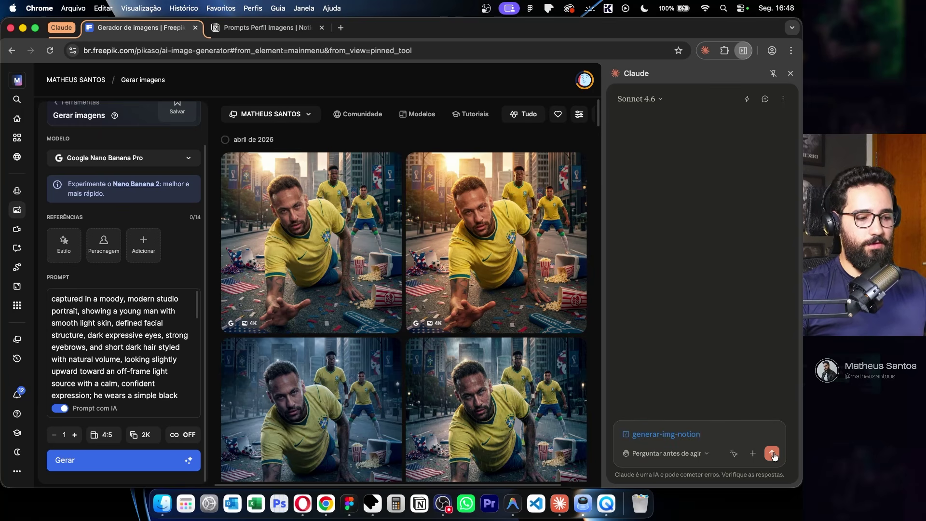
{"action": "left_click", "coordinate": [694, 453]}
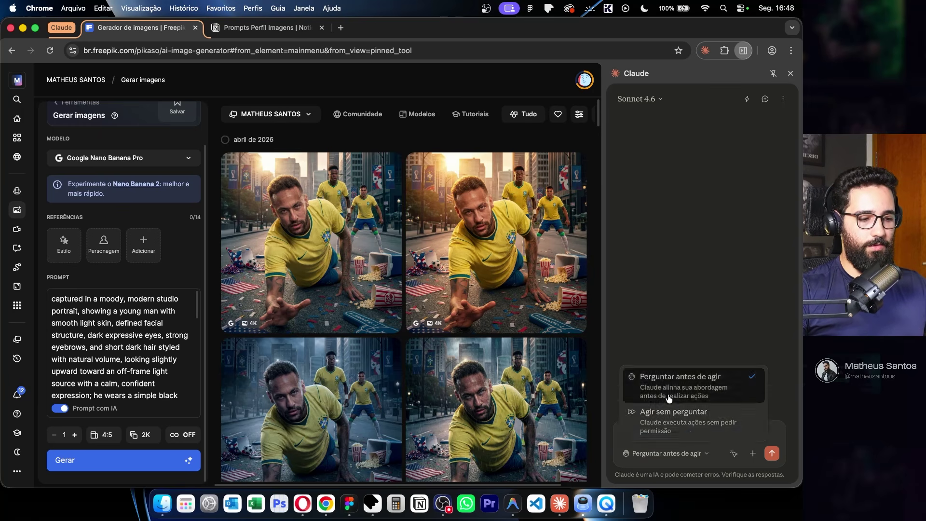
{"action": "left_click", "coordinate": [675, 427]}
{"action": "key", "text": "shift+Tab"}
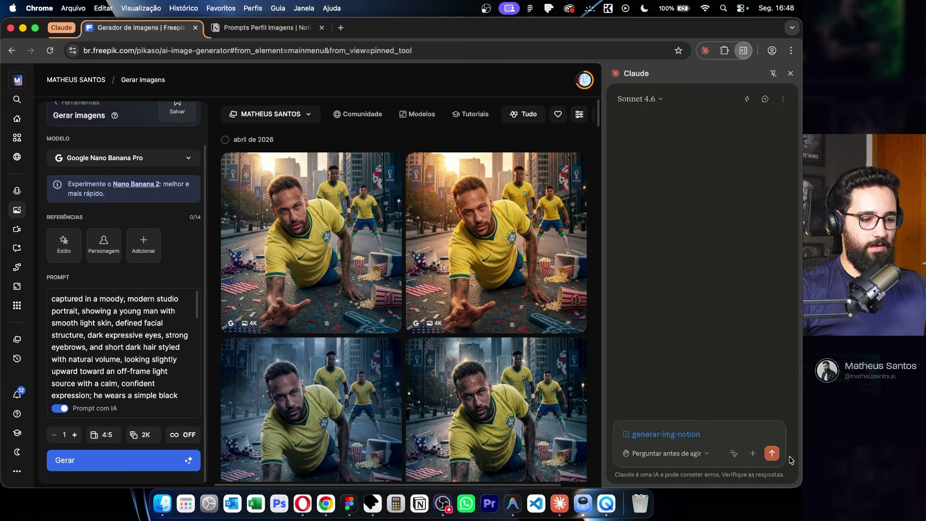
{"action": "left_click", "coordinate": [771, 453]}
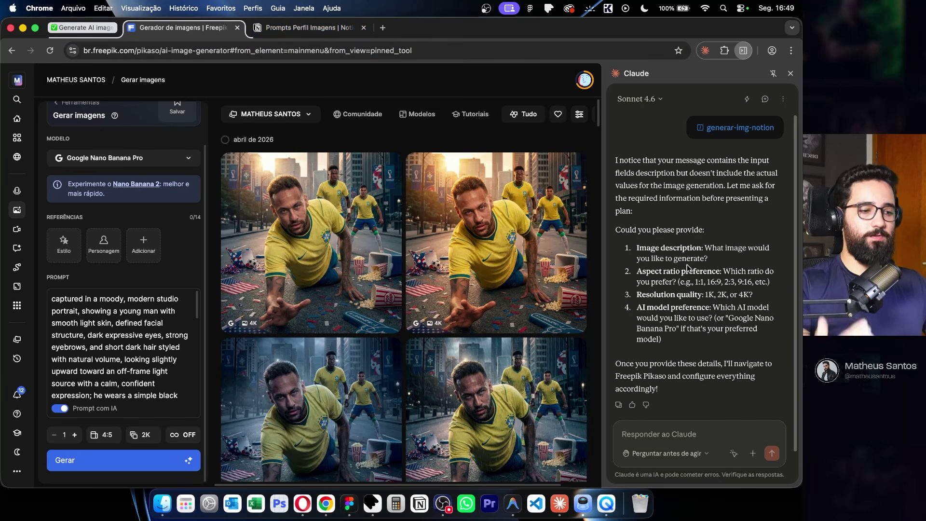
- Read Claude's reply and send the message "fale comigo em ingles"
{"action": "scroll", "coordinate": [747, 317], "scroll_direction": "down", "scroll_amount": 2}
{"action": "left_click_drag", "start_coordinate": [674, 370], "coordinate": [615, 152]}
{"action": "left_click", "coordinate": [675, 434]}
{"action": "type", "text": "fale comigo em in"}
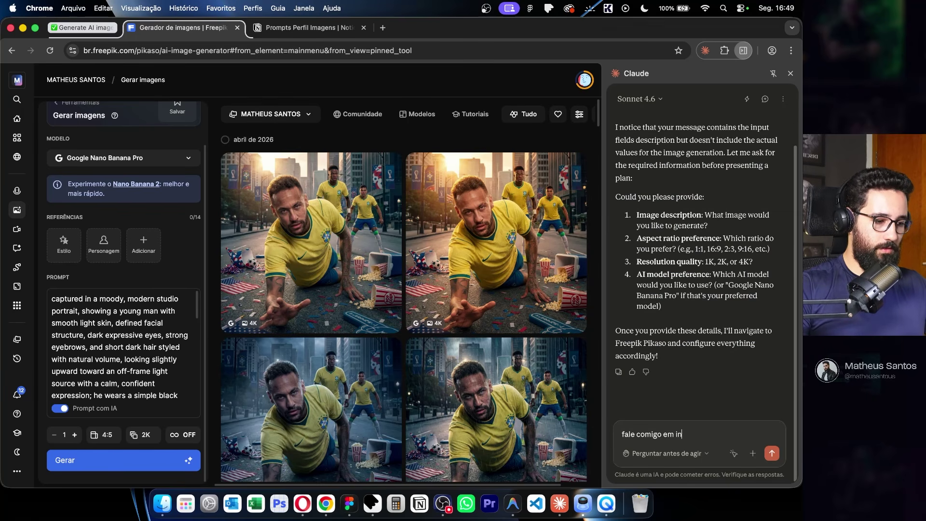
{"action": "type", "text": "gles"}
{"action": "key", "text": "Return"}
- Ask Claude to answer in Brazilian Portuguese with the message "fale comigo em pt br"
{"action": "type", "text": "fale comigo"}
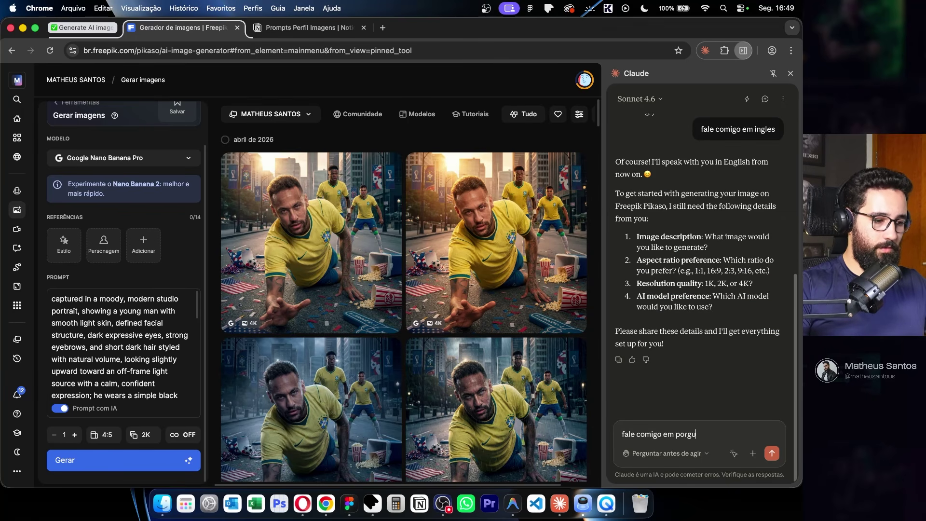
{"action": "type", "text": " em pt"}
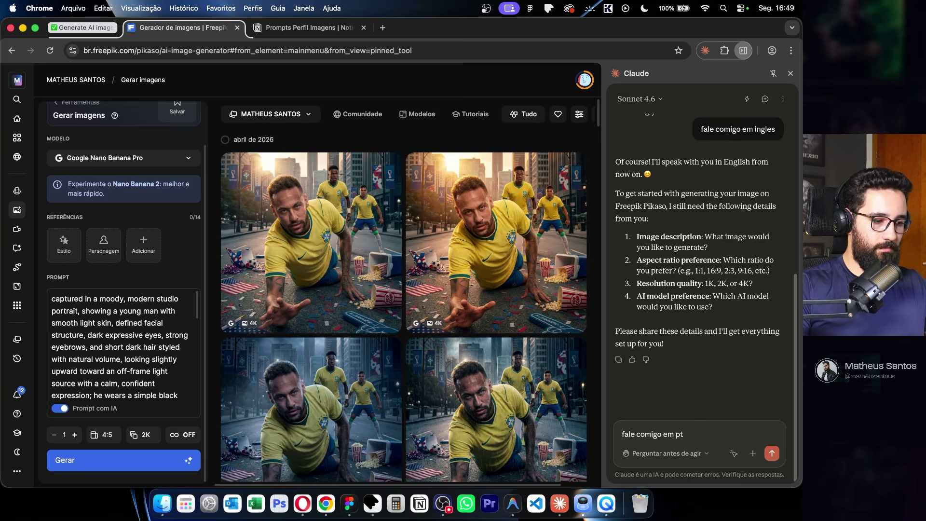
{"action": "type", "text": " br"}
{"action": "key", "text": "Return"}
- Send Claude the instruction "faça conforme anotado no atalho, nos links"
{"action": "type", "text": "faça"}
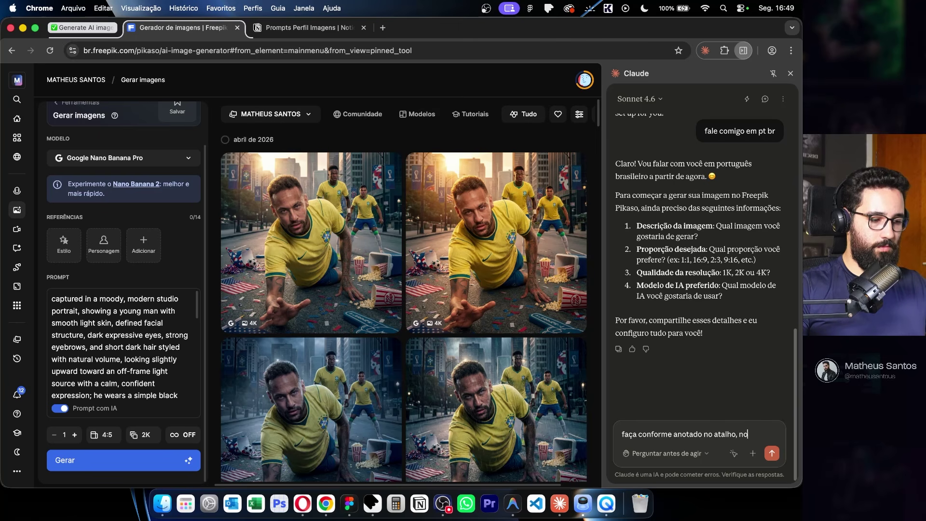
{"action": "key", "text": "super+Tab"}
{"action": "type", "text": "inks"}
{"action": "key", "text": "Return"}
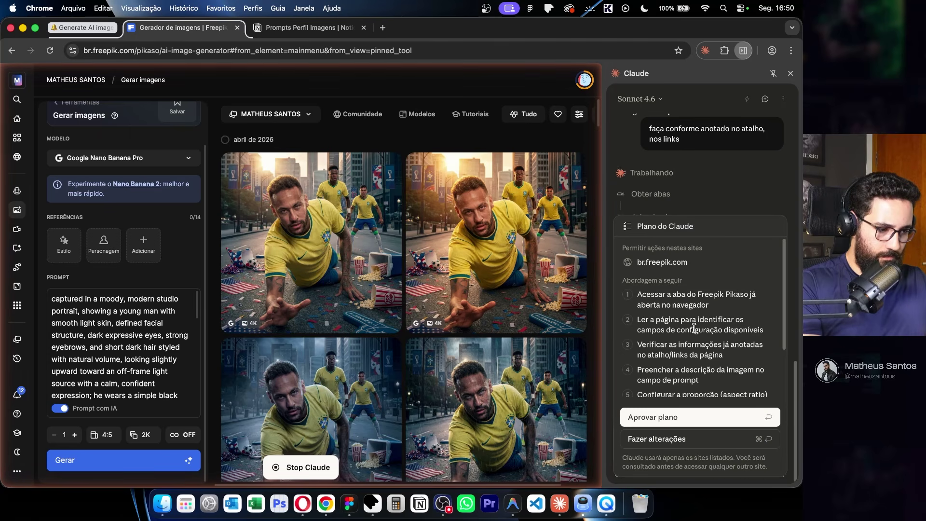
- Approve Claude's plan for br.freepik.com and view the newly generated portrait in full before closing its preview
{"action": "left_click", "coordinate": [675, 423]}
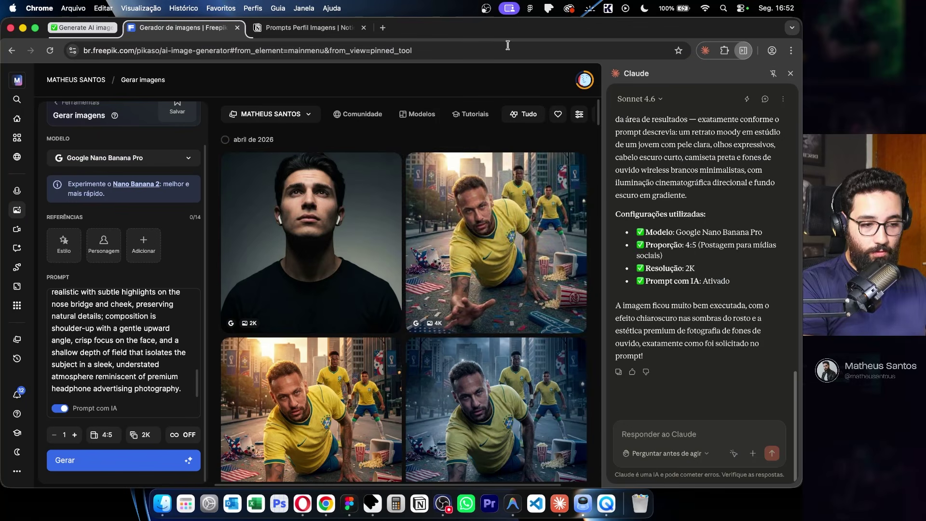
{"action": "left_click", "coordinate": [308, 211]}
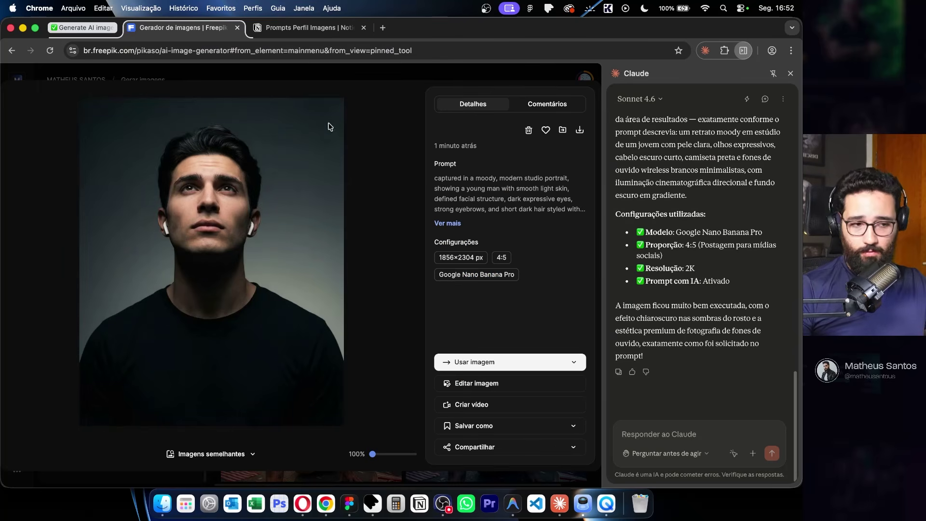
{"action": "key", "text": "Escape"}
- Review the prompt gallery on the Prompts Perfil Imagens Notion page, then return to the Freepik image generator results
{"action": "key", "text": "ctrl+Tab"}
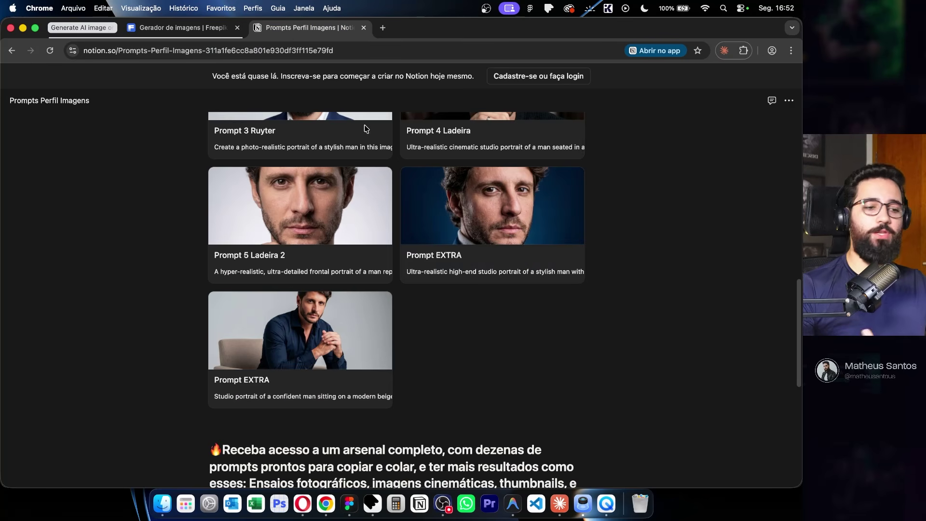
{"action": "scroll", "coordinate": [366, 129], "scroll_direction": "up", "scroll_amount": 10}
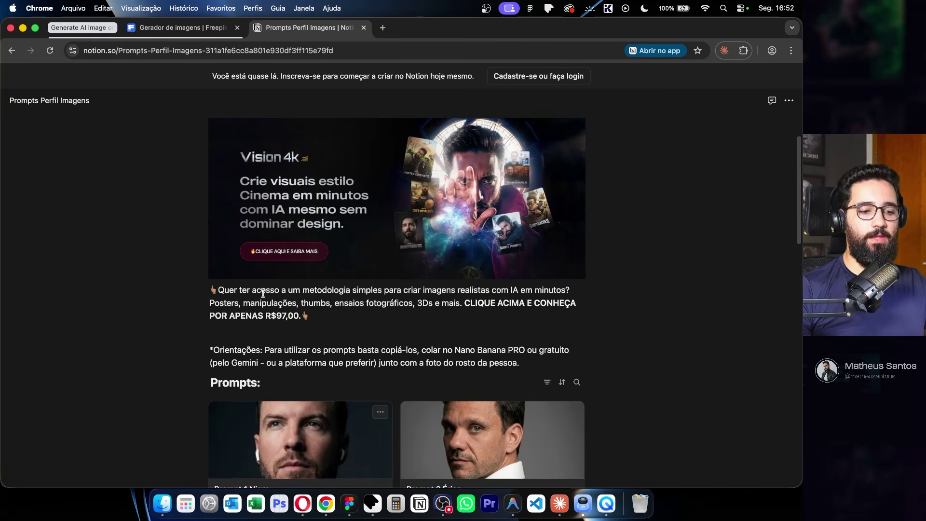
{"action": "scroll", "coordinate": [386, 435], "scroll_direction": "down", "scroll_amount": 5}
{"action": "left_click", "coordinate": [190, 31]}
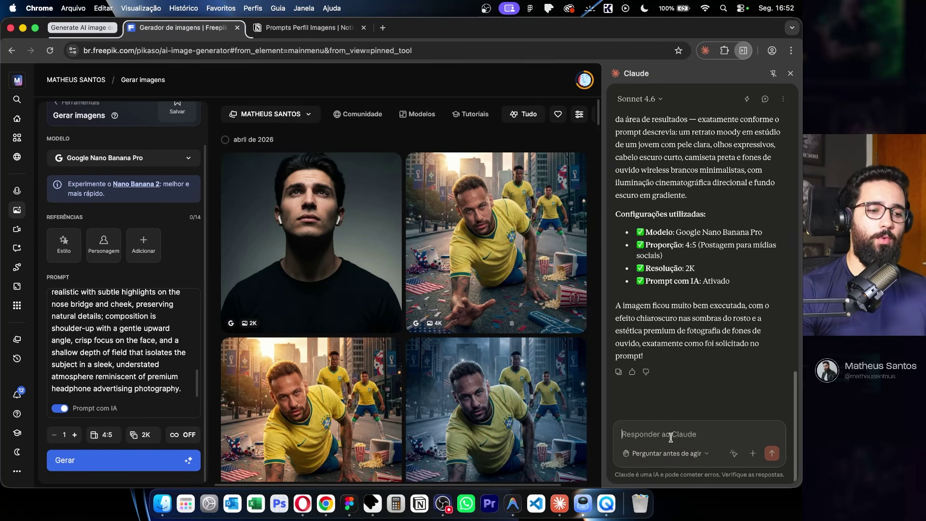
{"action": "scroll", "coordinate": [536, 207], "scroll_direction": "down", "scroll_amount": 2}
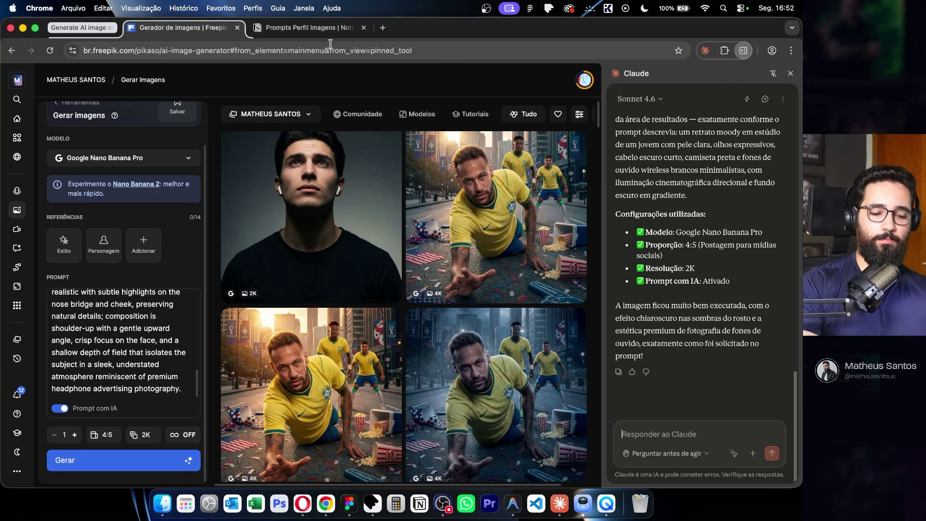
- Switch to the Claude desktop app, look at its Chat and Cowork modes, and return to the Chrome window
{"action": "left_click", "coordinate": [559, 503]}
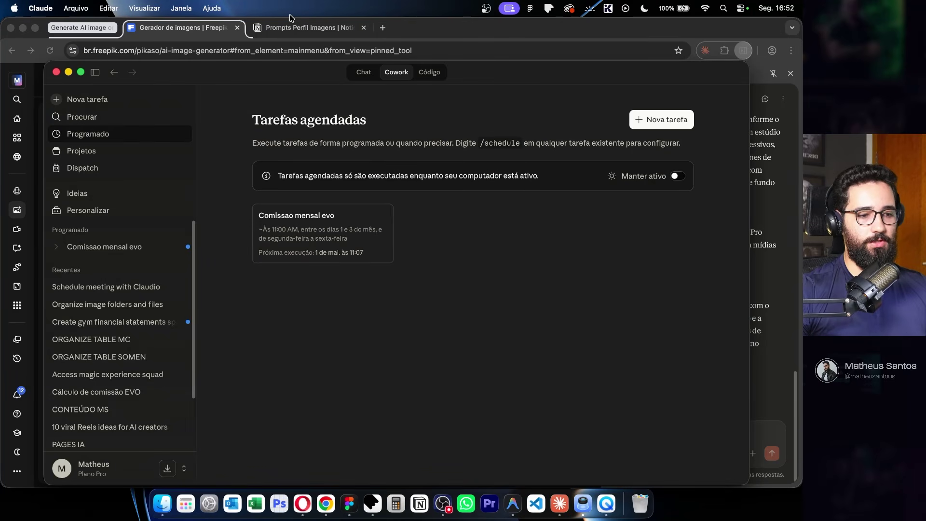
{"action": "left_click", "coordinate": [369, 73]}
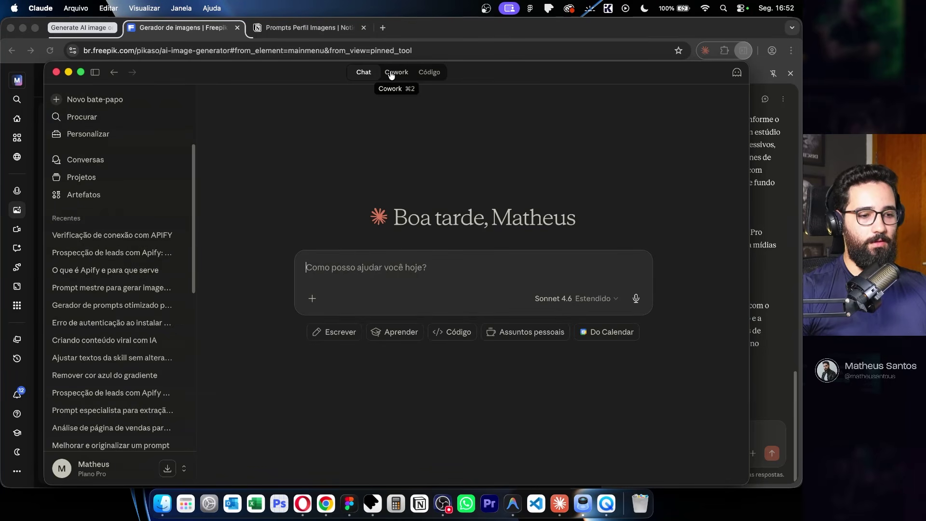
{"action": "left_click", "coordinate": [391, 73]}
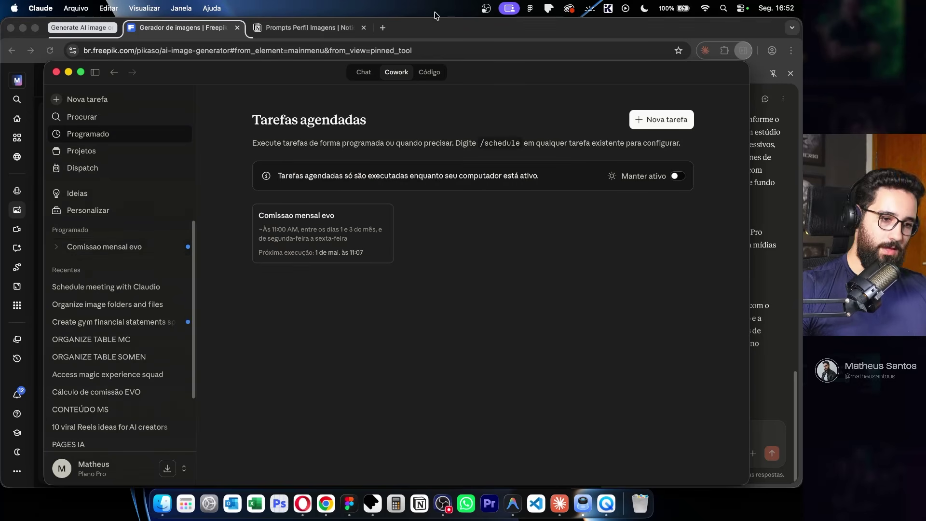
{"action": "left_click", "coordinate": [437, 27]}
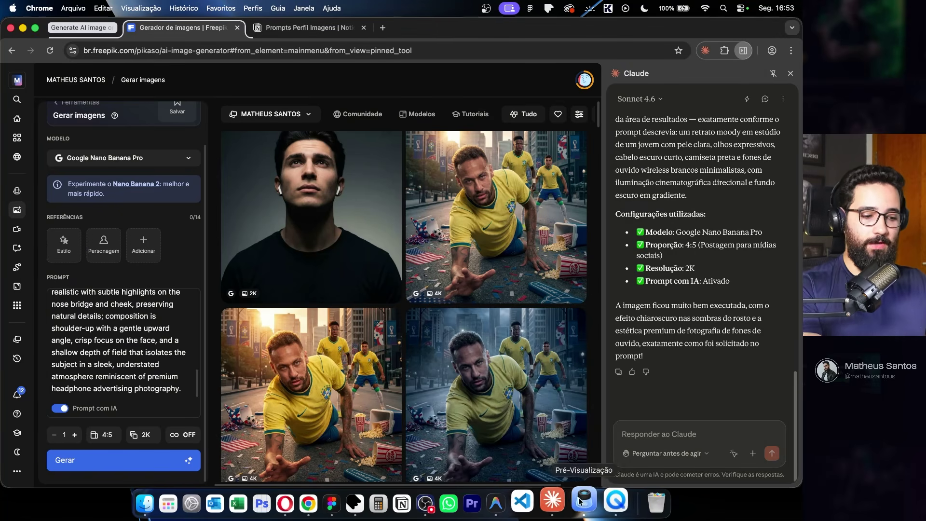
- In the Claude desktop app, start a new Cowork task that works in the AGENTE CLAUDE - WPP N8N folder from Downloads
{"action": "left_click", "coordinate": [553, 501]}
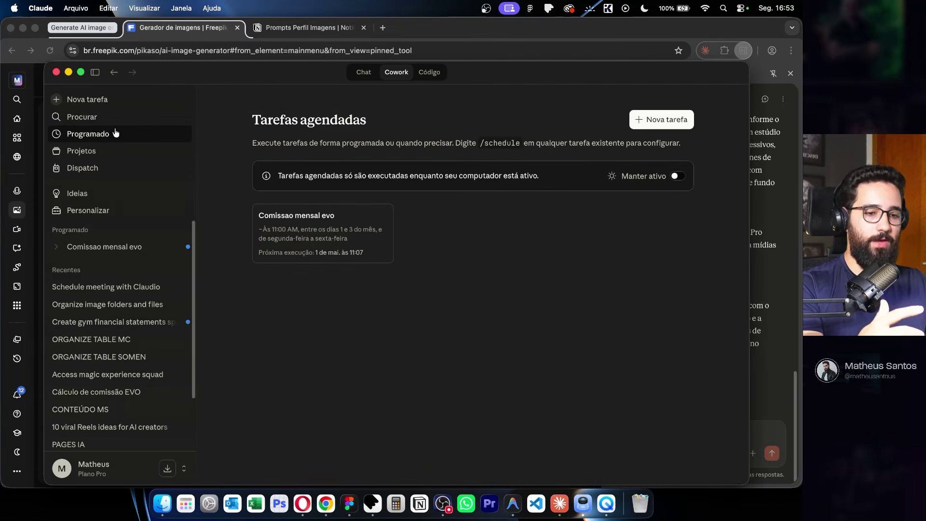
{"action": "left_click", "coordinate": [128, 99]}
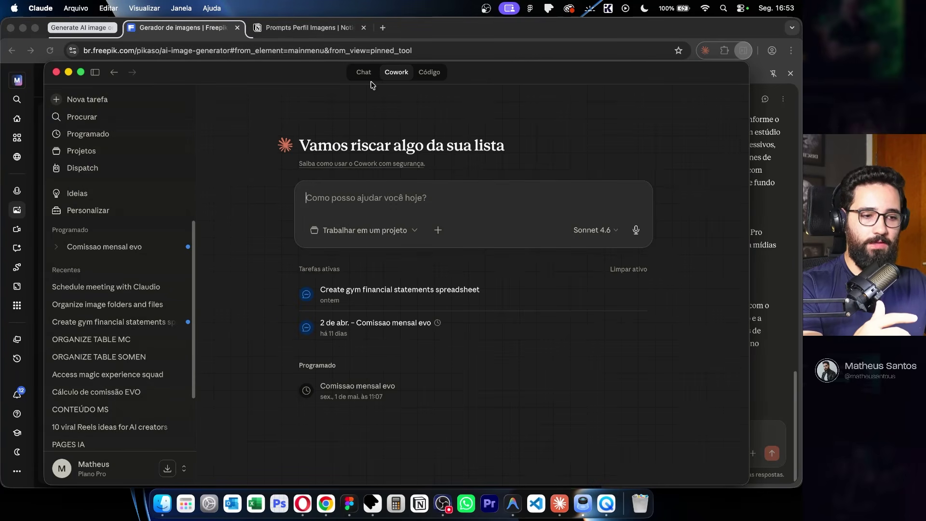
{"action": "left_click", "coordinate": [354, 230]}
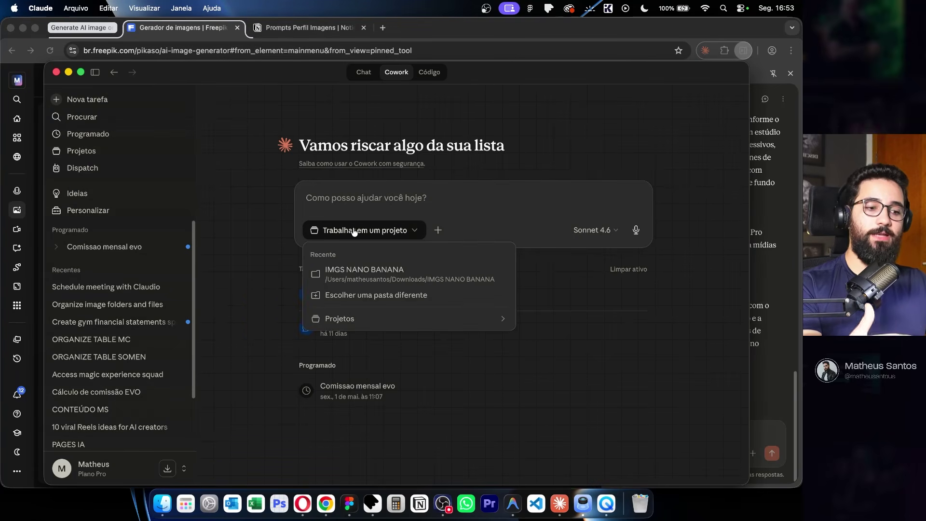
{"action": "left_click", "coordinate": [410, 296]}
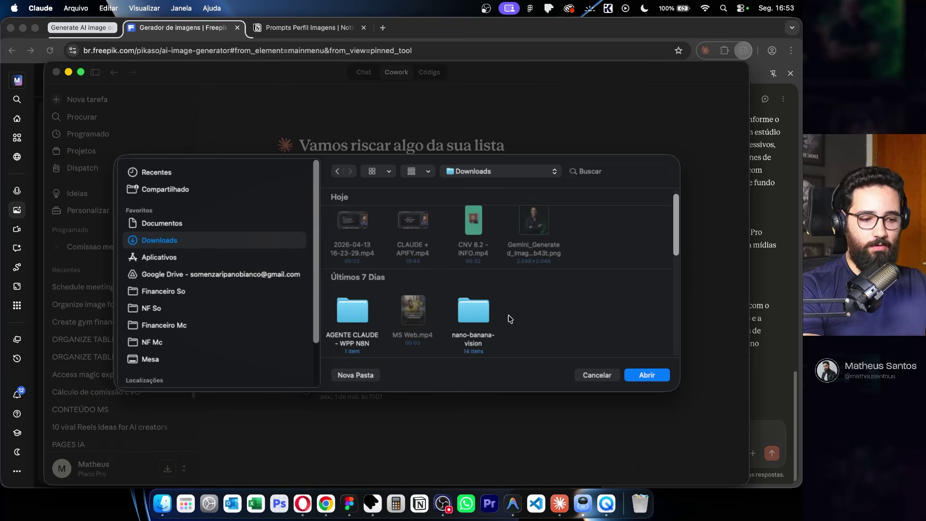
{"action": "scroll", "coordinate": [432, 289], "scroll_direction": "down", "scroll_amount": 3}
{"action": "scroll", "coordinate": [428, 265], "scroll_direction": "up", "scroll_amount": 3}
{"action": "left_click", "coordinate": [473, 327]}
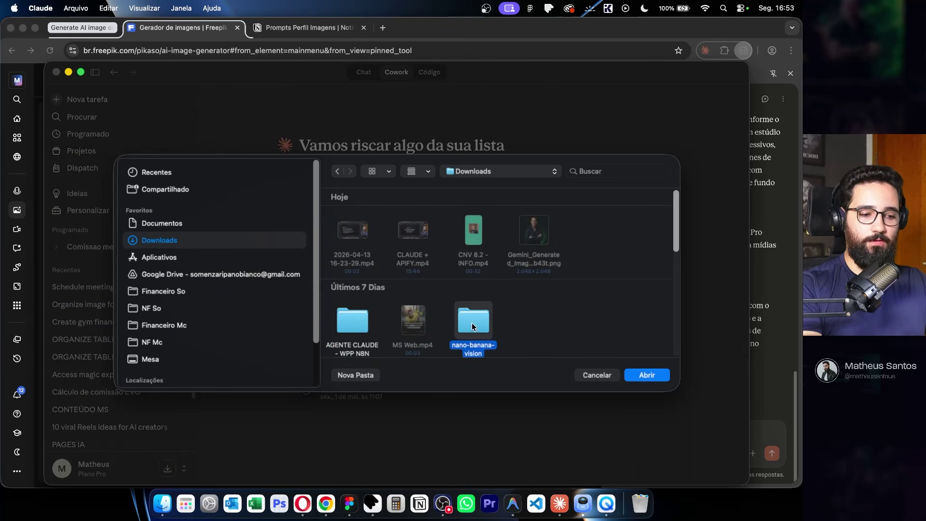
{"action": "left_click", "coordinate": [337, 314]}
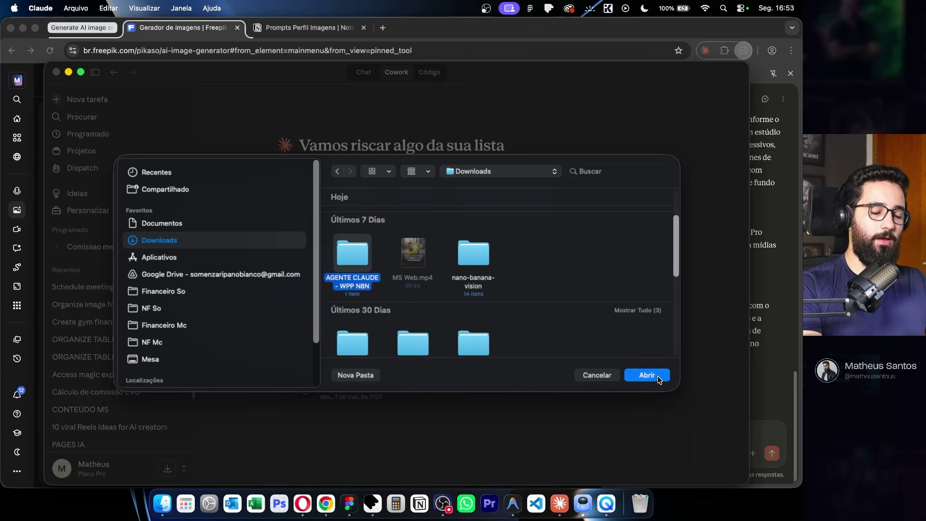
{"action": "left_click", "coordinate": [658, 378]}
{"action": "left_click", "coordinate": [456, 340]}
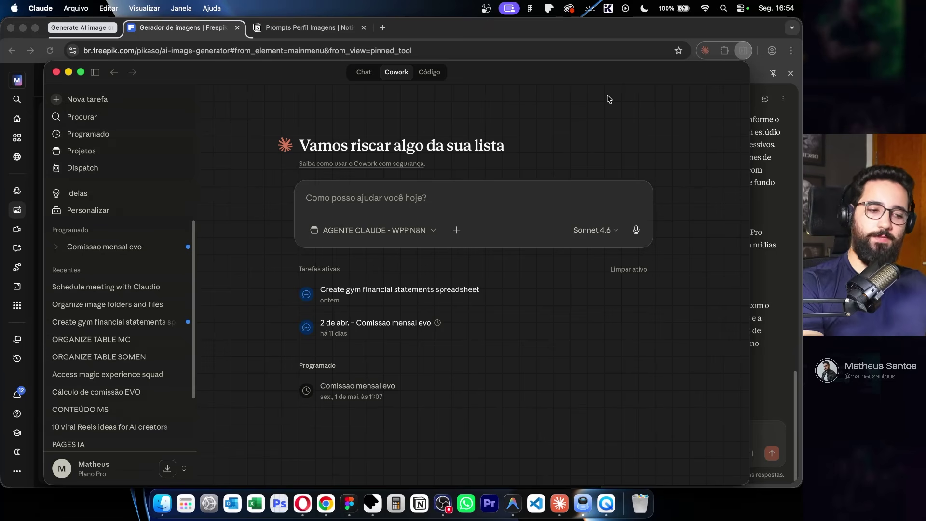
{"action": "left_click_drag", "start_coordinate": [548, 79], "coordinate": [546, 48]}
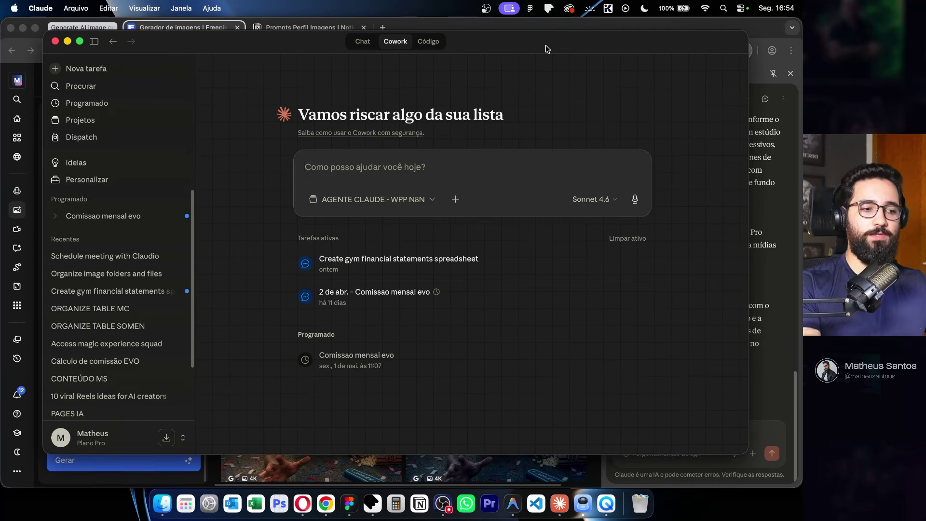